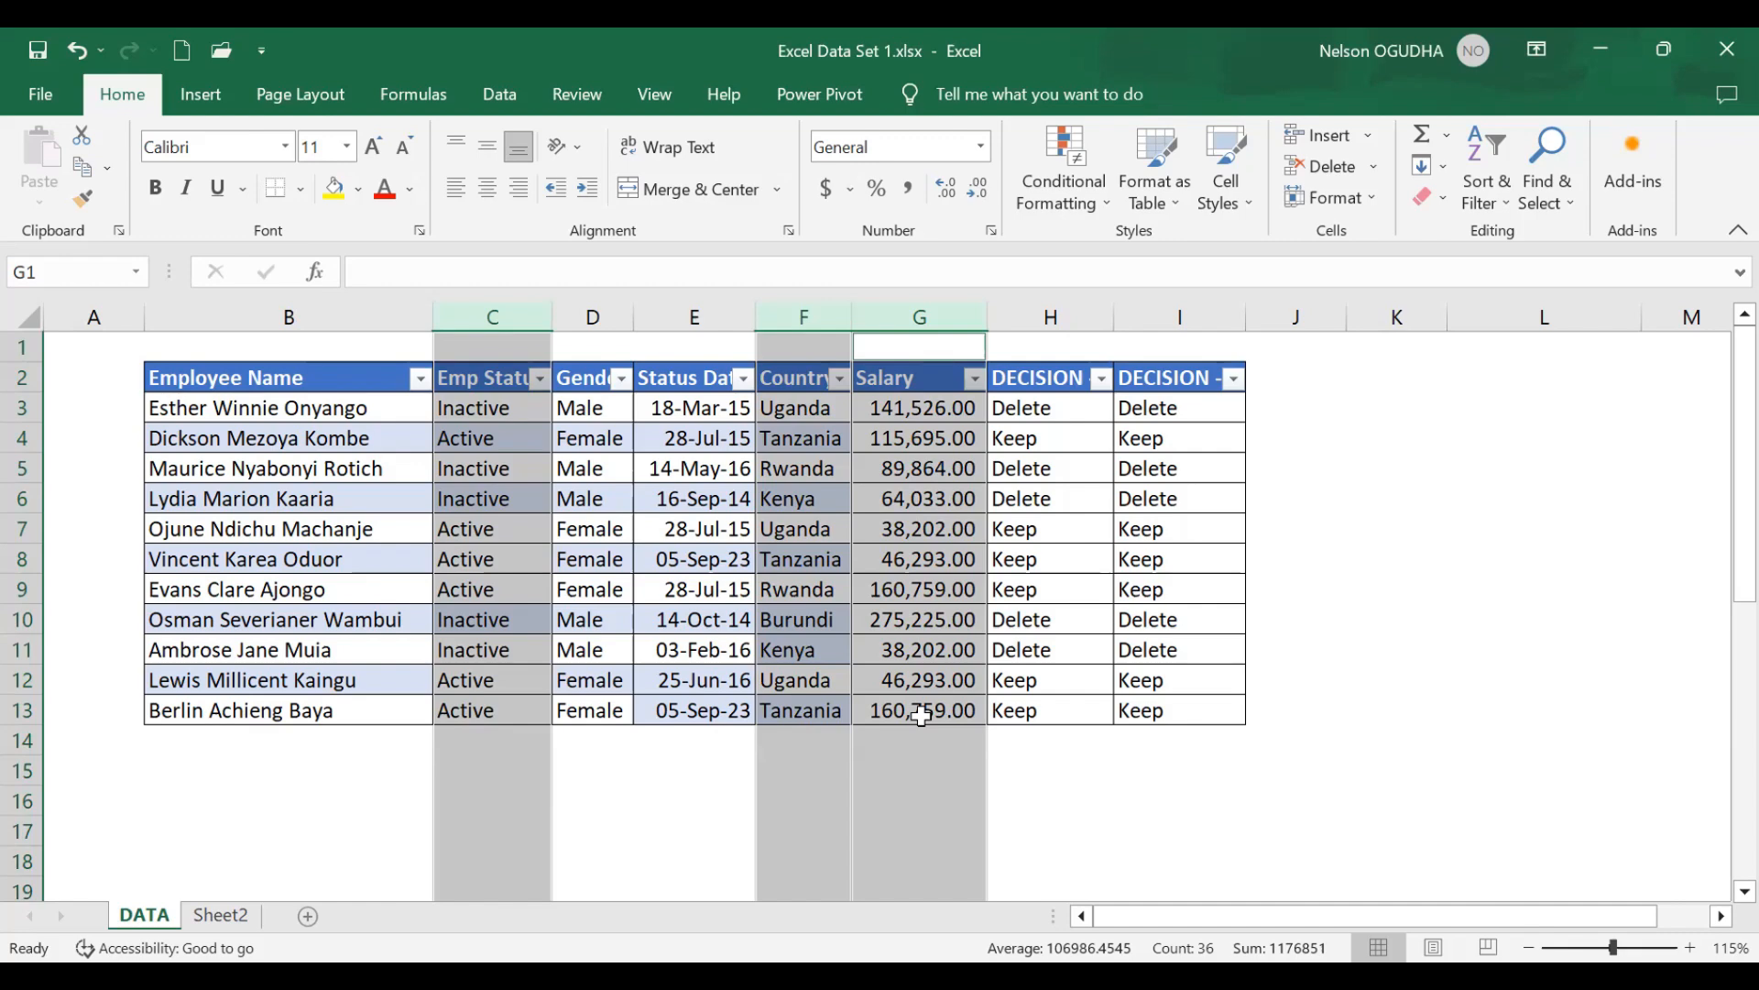
- Copy the first four Country entries, F3:F6, into the cells starting at B15 below the employee table
click(401, 768)
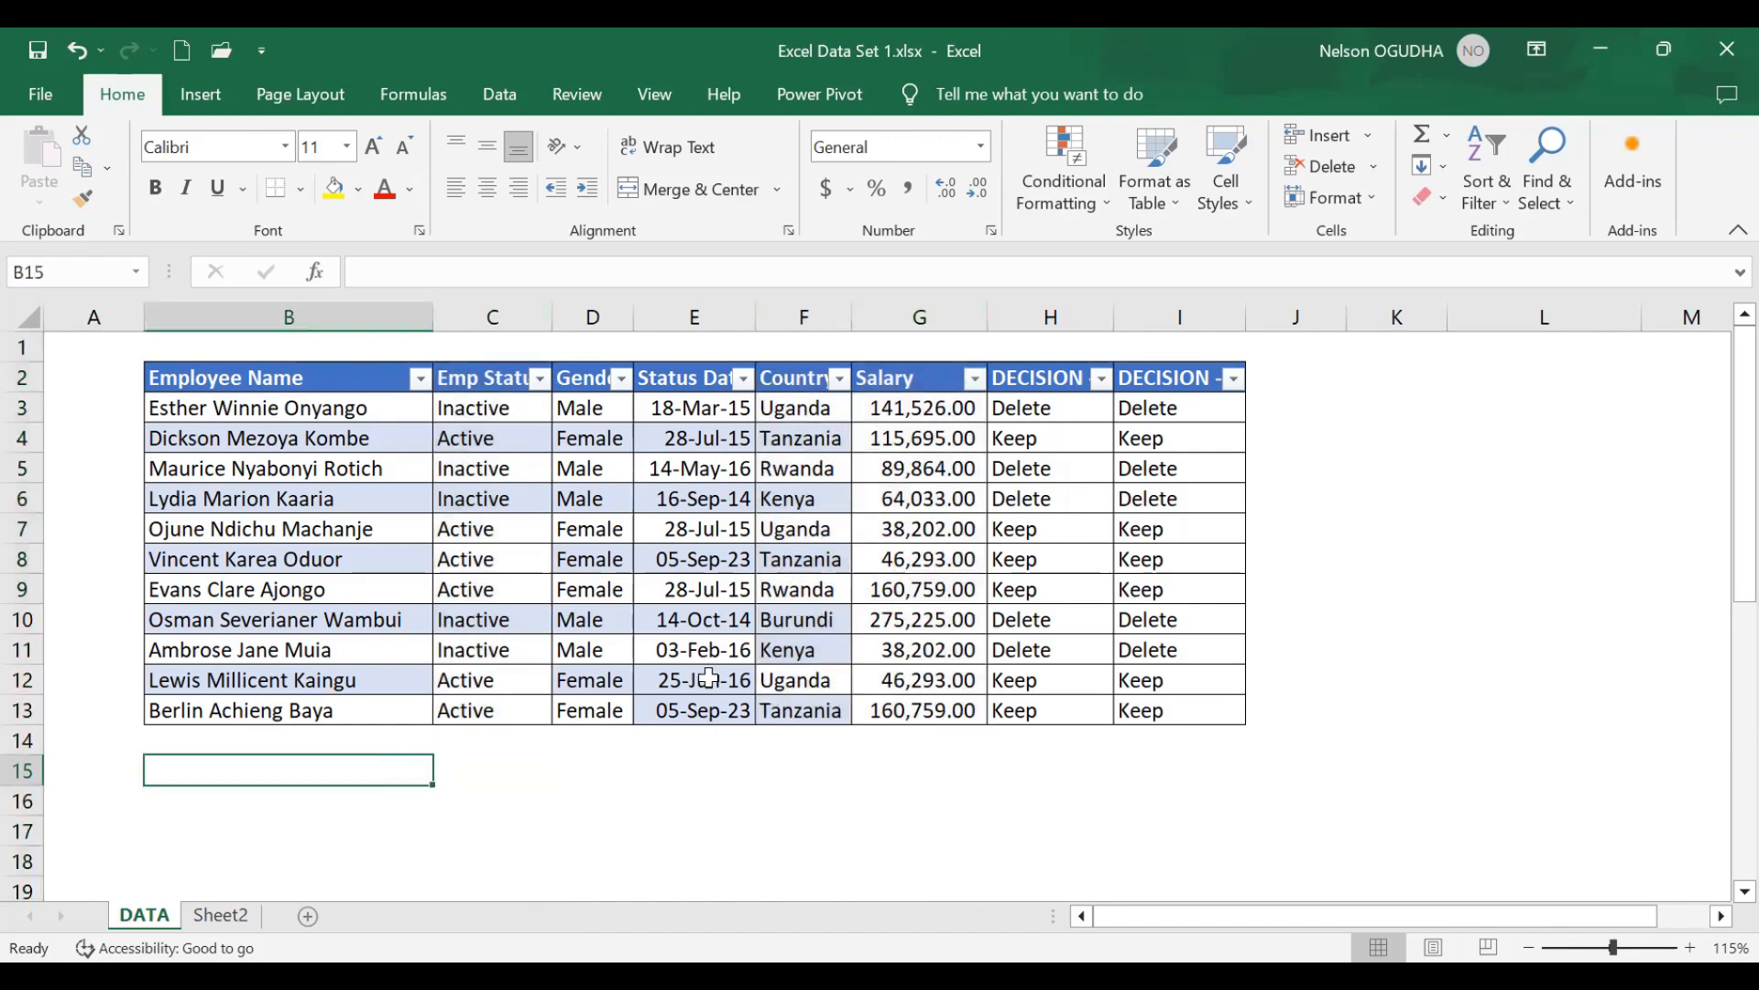
click(802, 414)
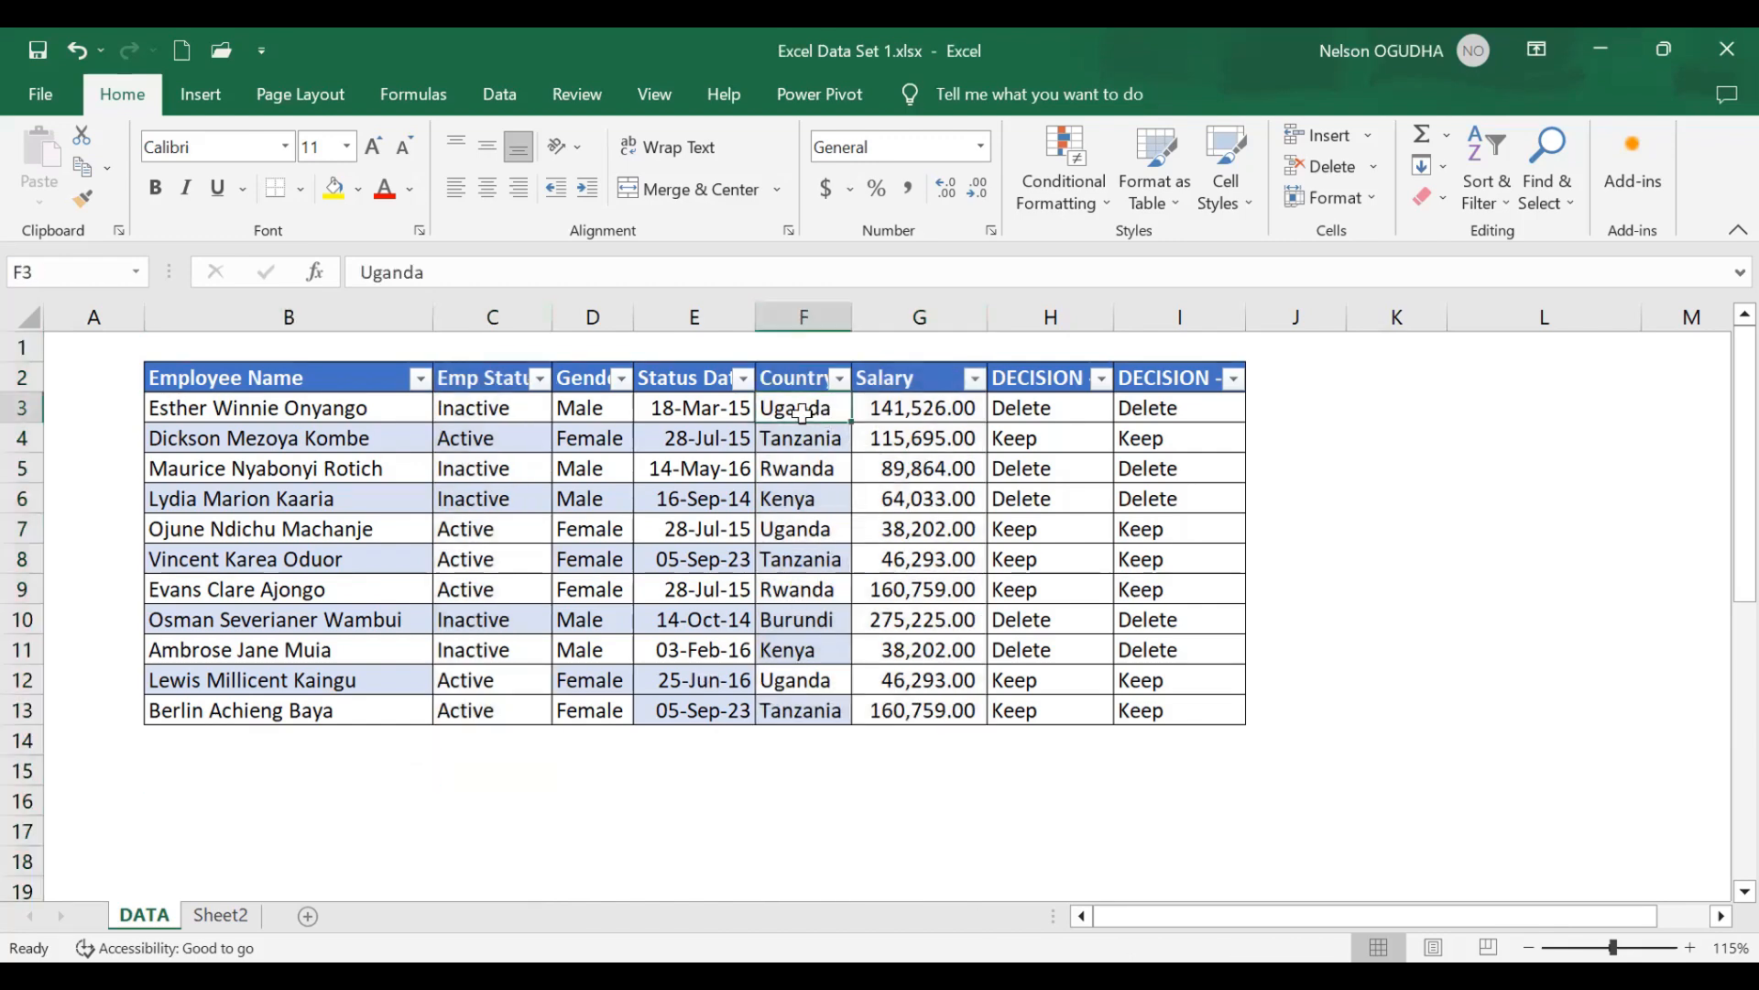
drag(802, 414, 801, 501)
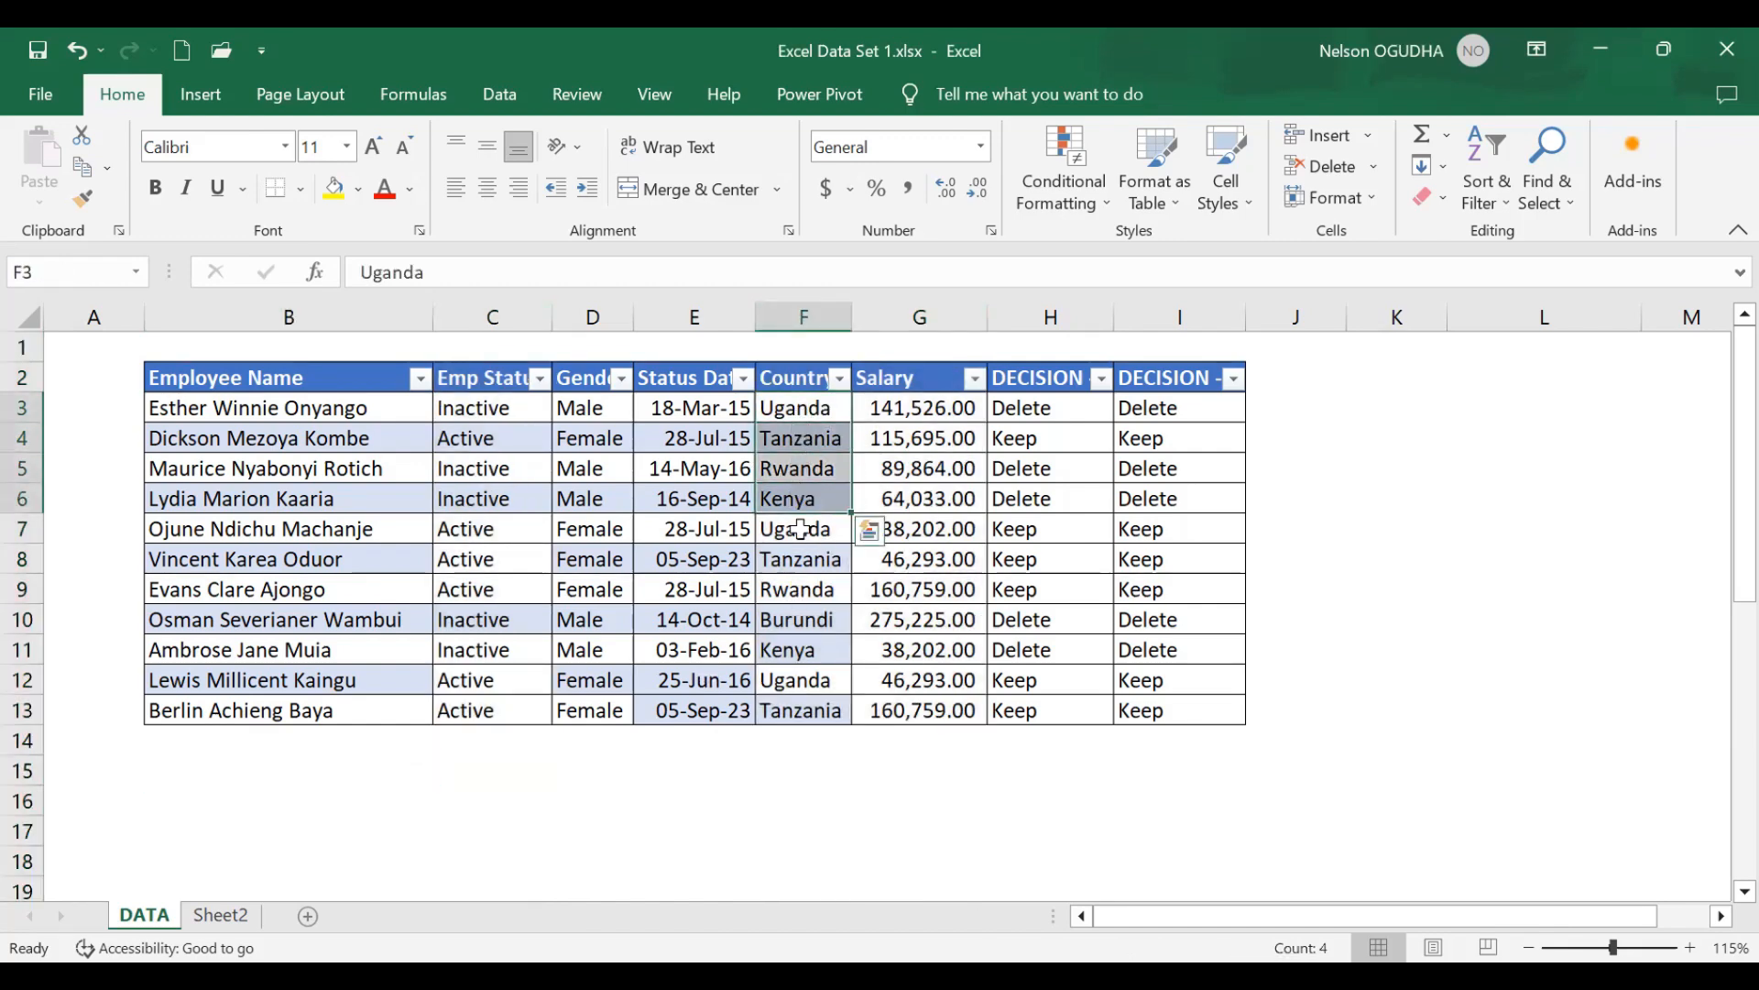
key(ctrl+c)
click(341, 778)
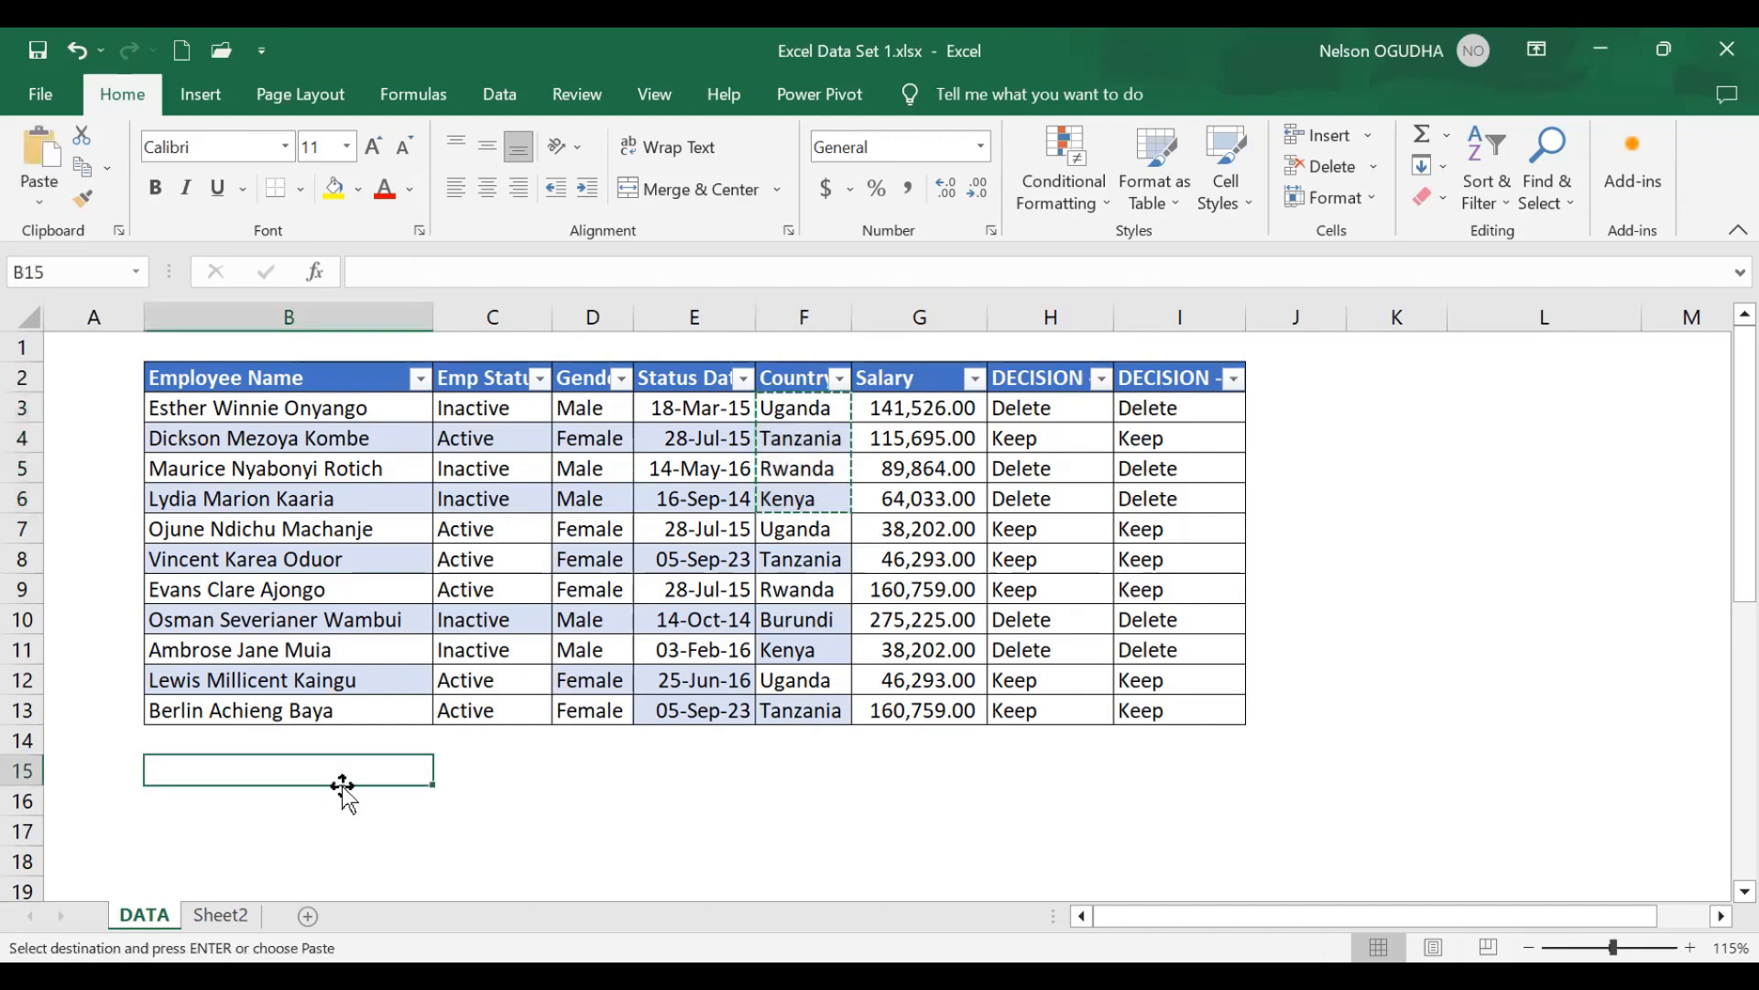
key(ctrl+v)
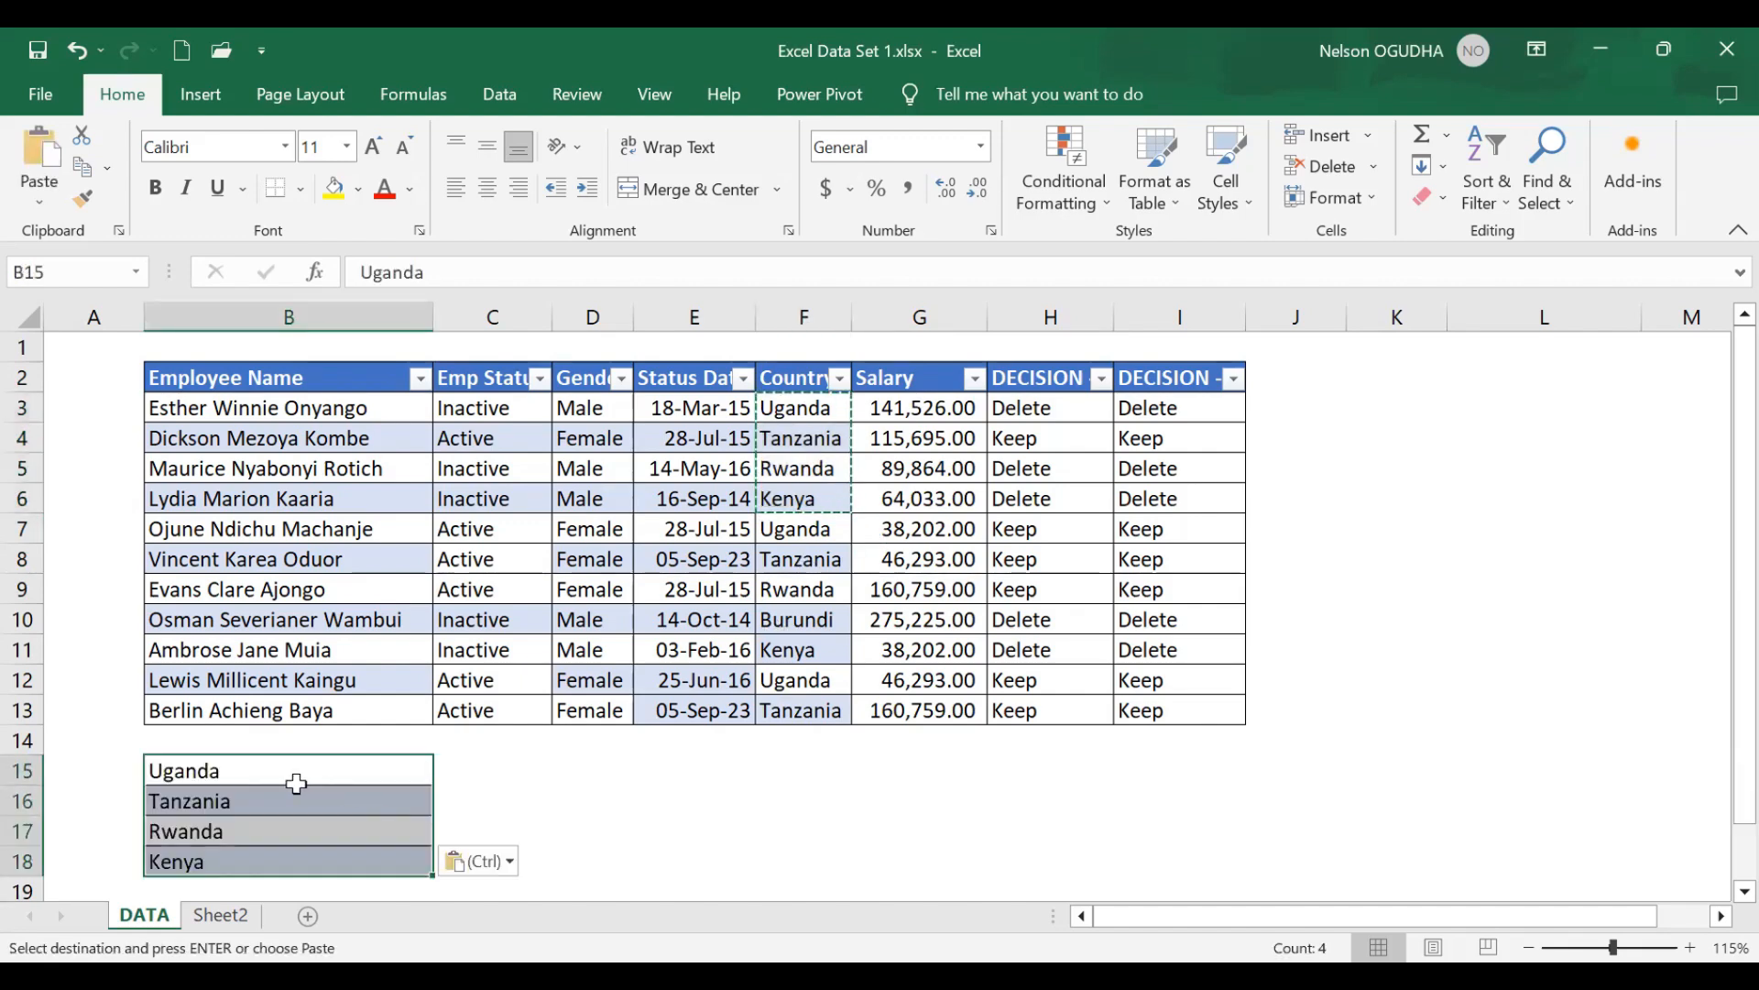
click(256, 858)
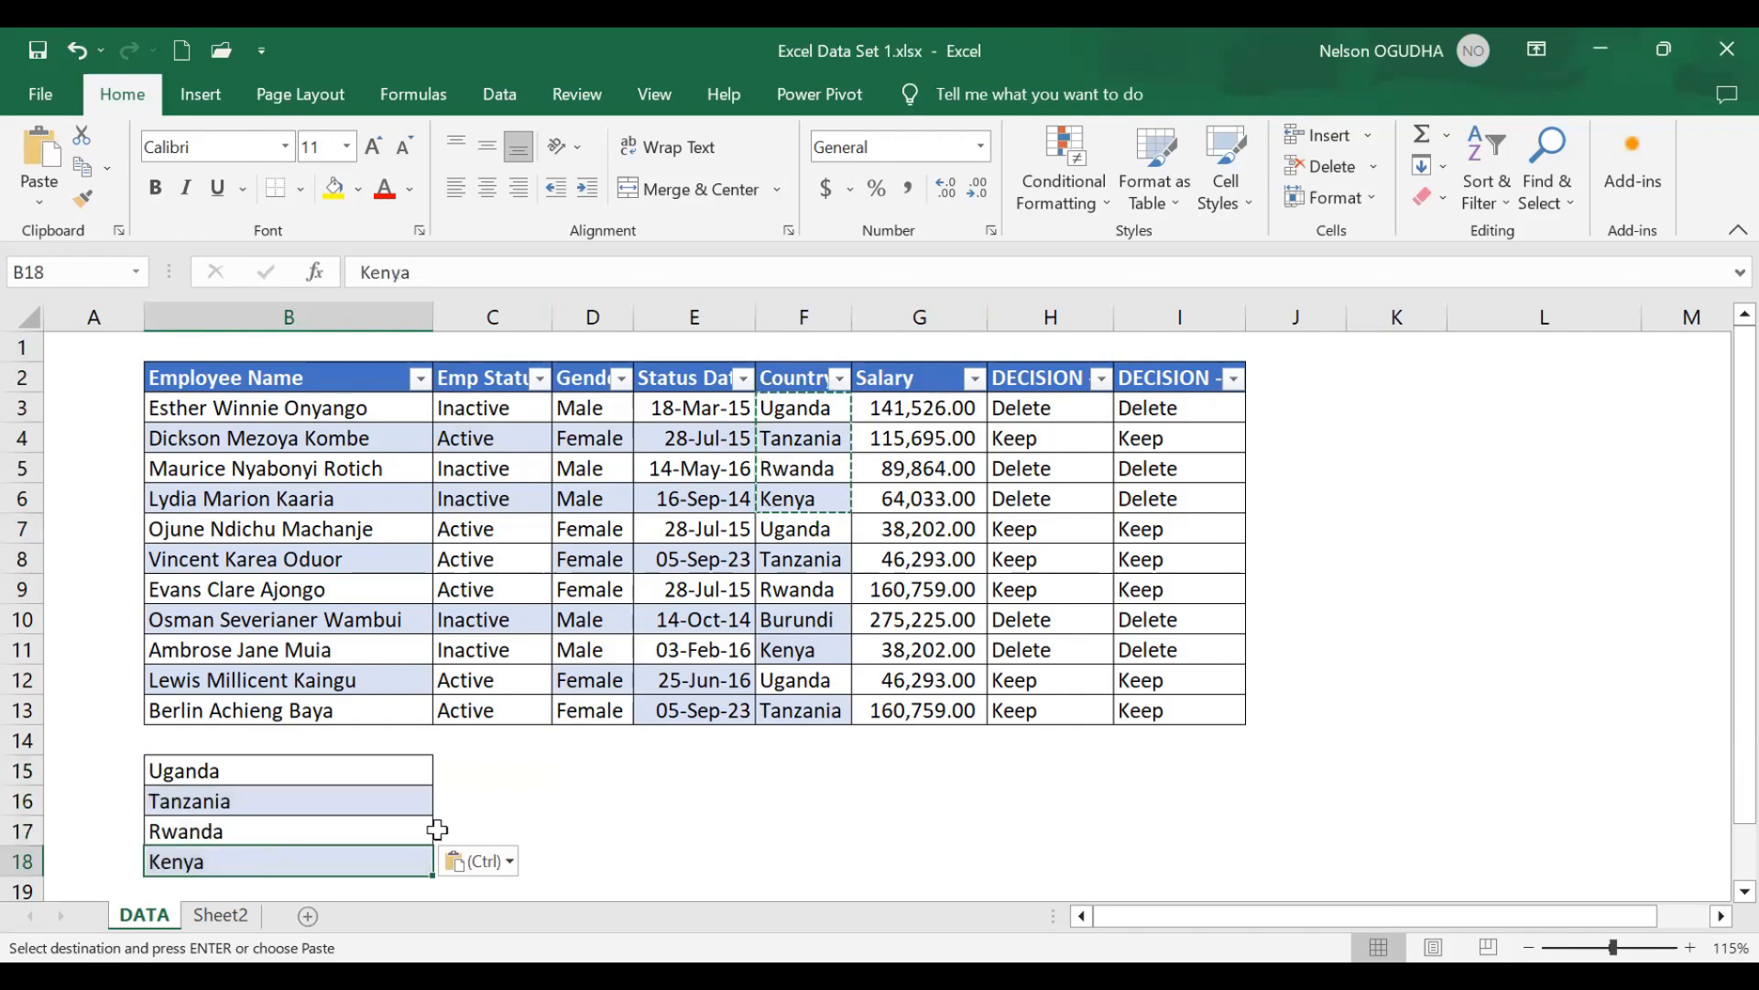
- Delete worksheet row 10, which holds the Burundi employee record
click(816, 623)
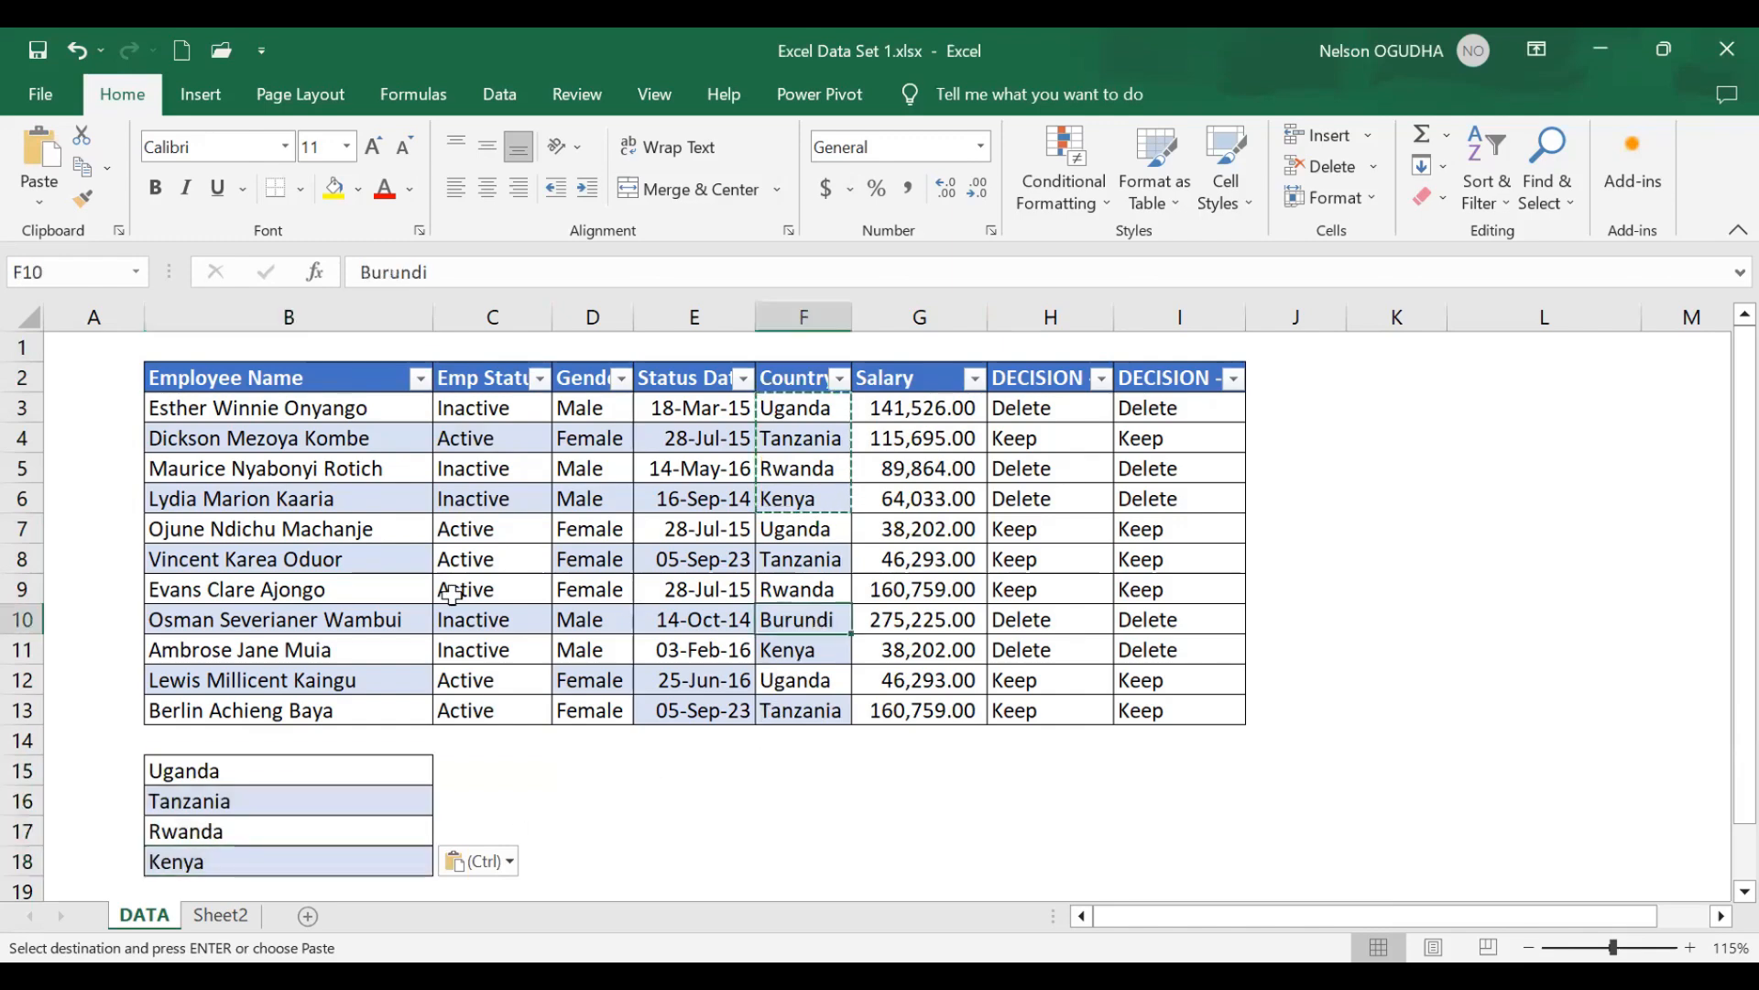
click(32, 618)
click(1311, 166)
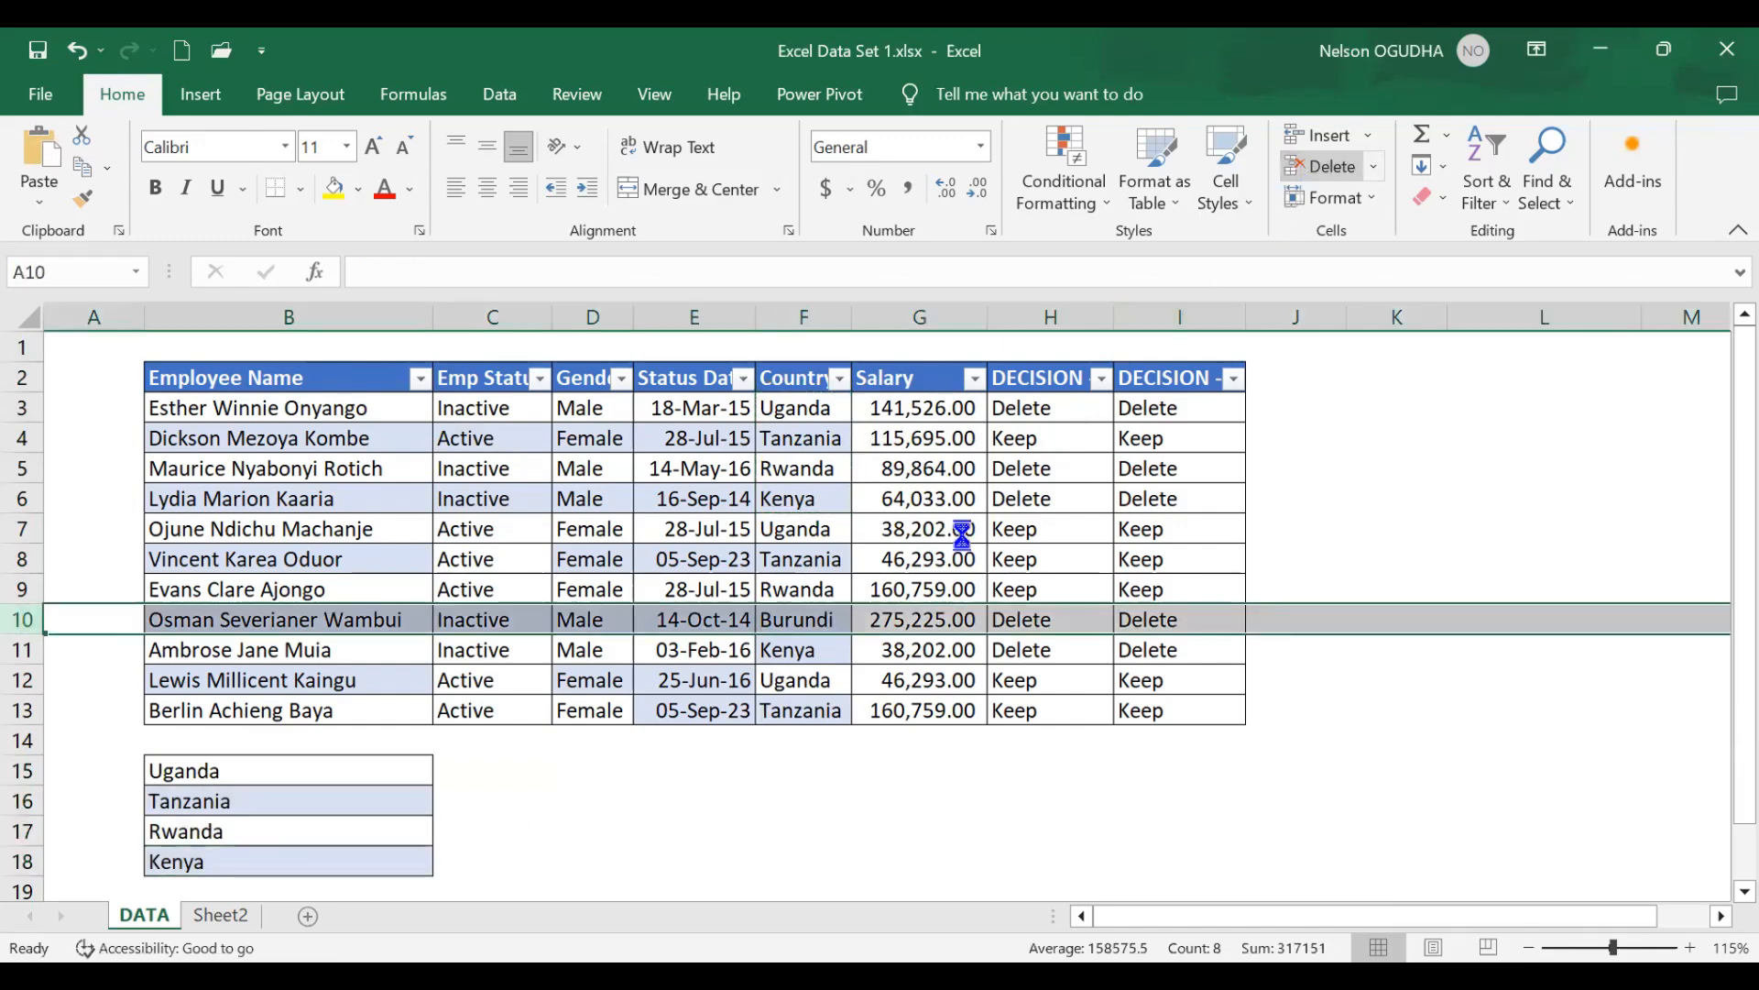
- Enter the increment rates beside the country list in C14:C17: Uganda 8%, Tanzania 7%, Rwanda 10% and Kenya 5%
click(460, 748)
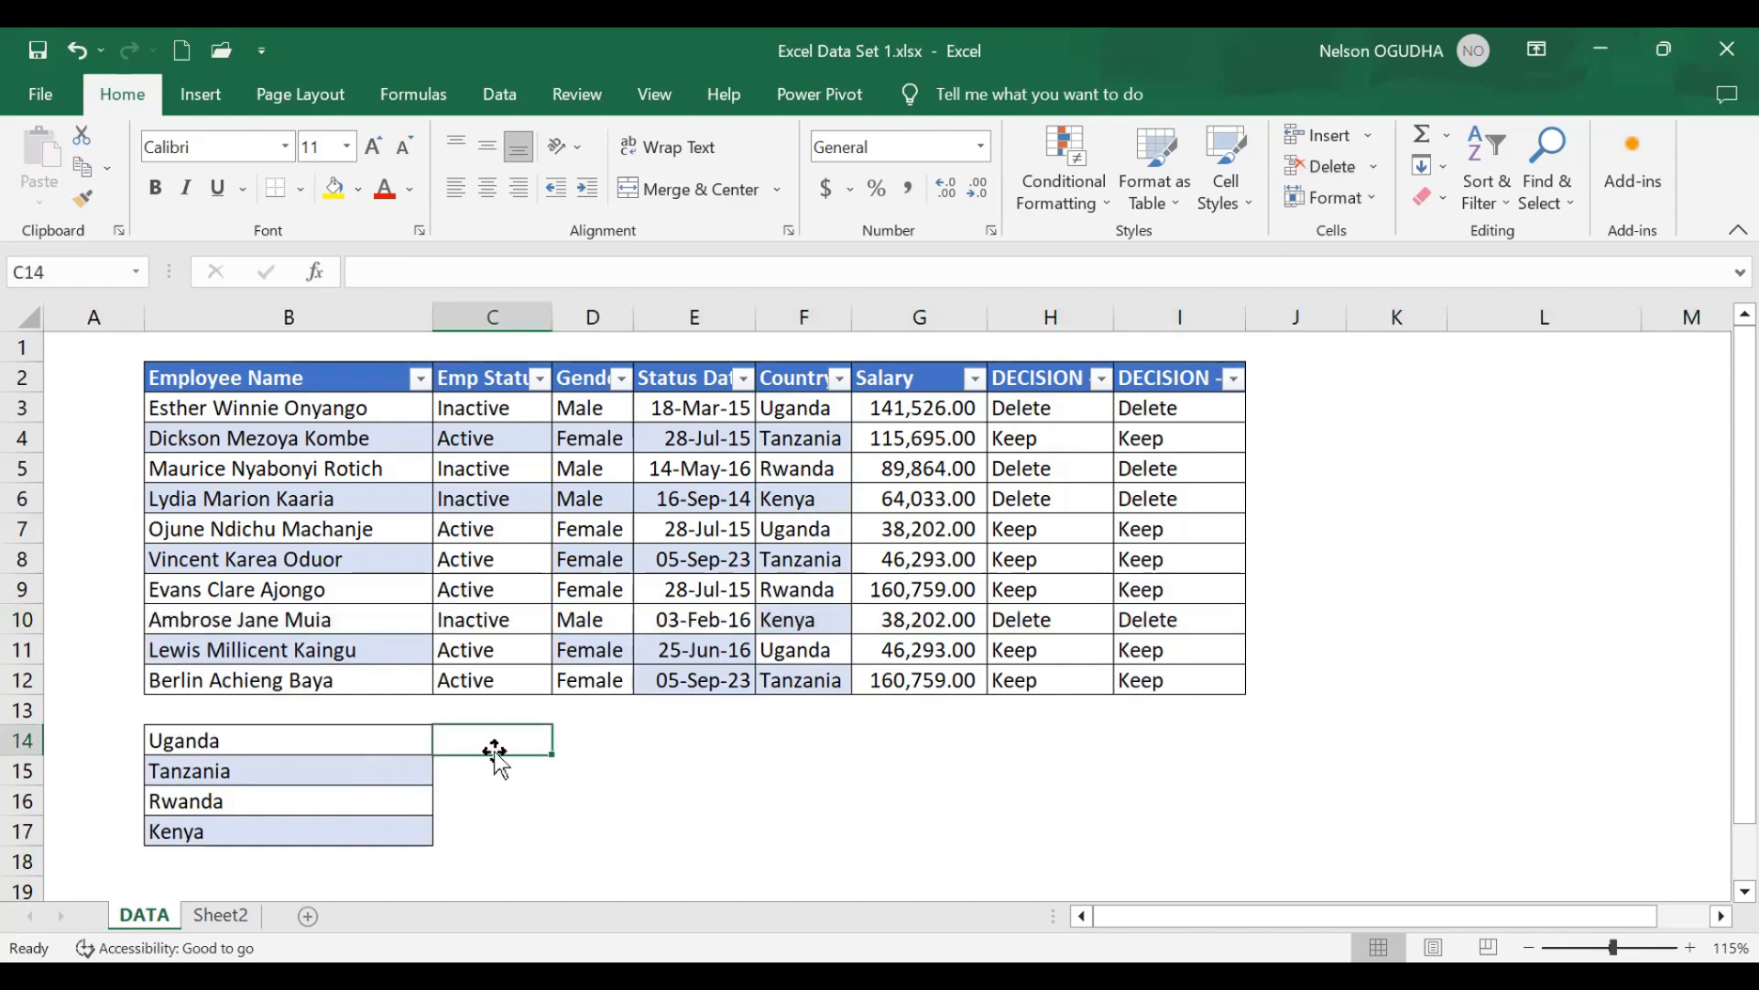
text(8%)
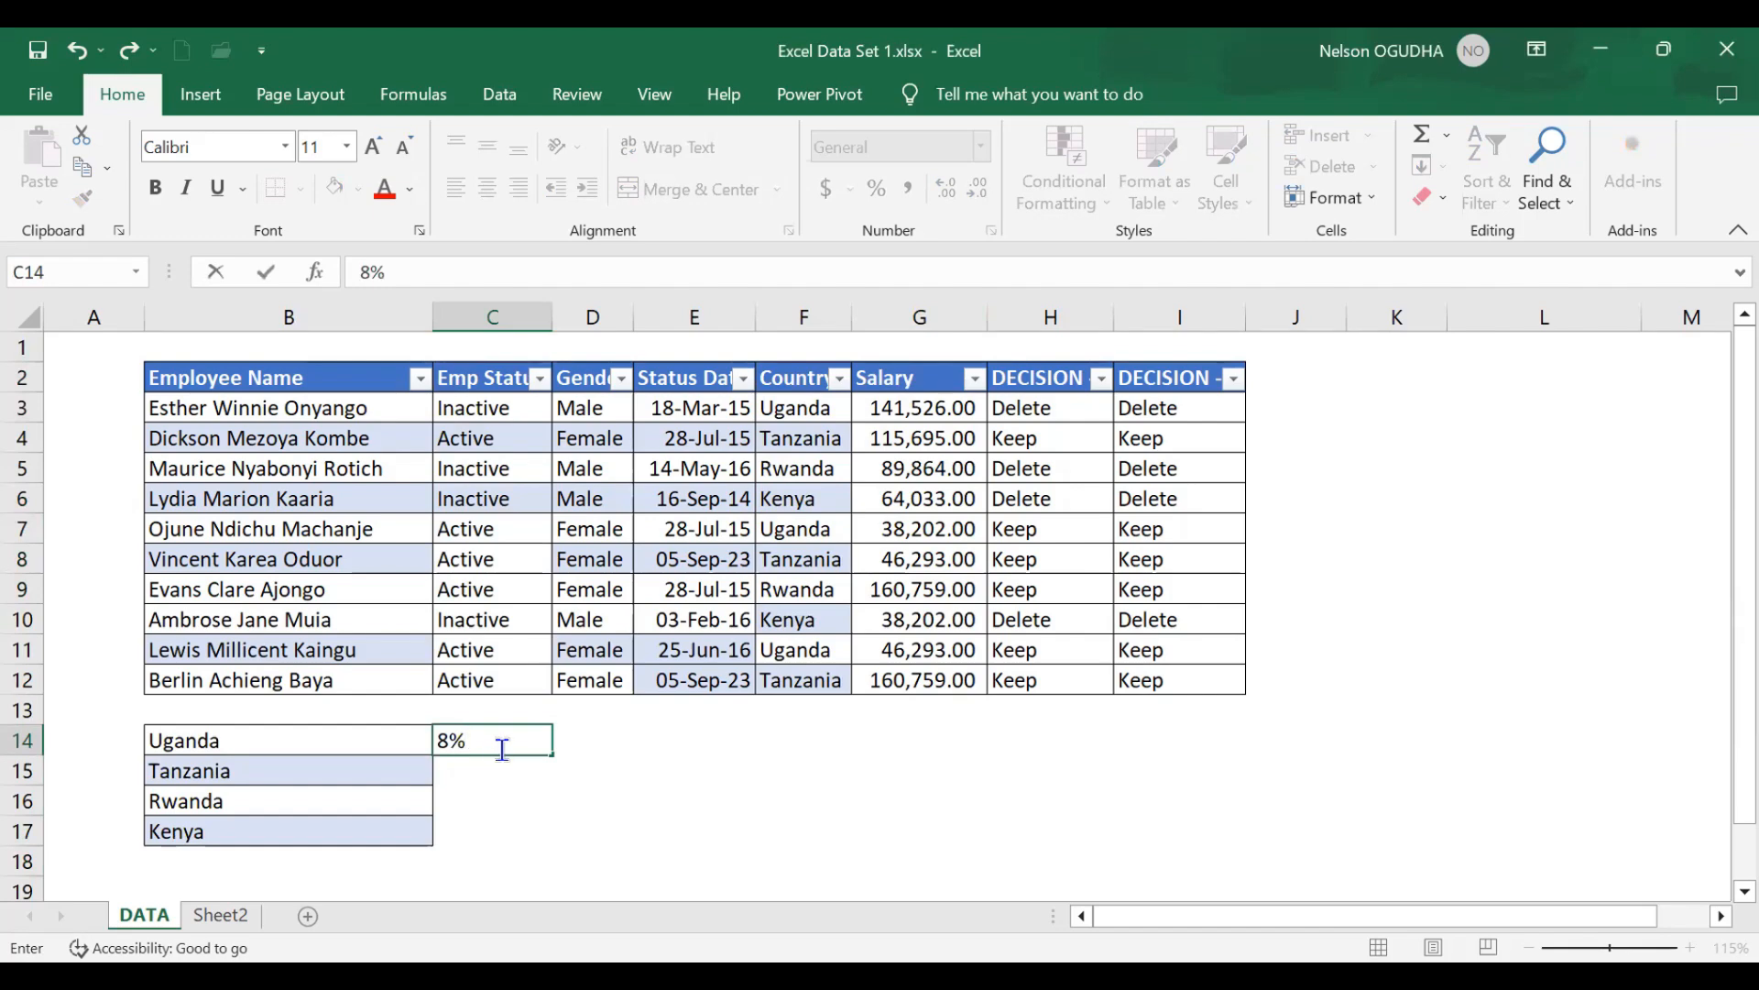
click(475, 774)
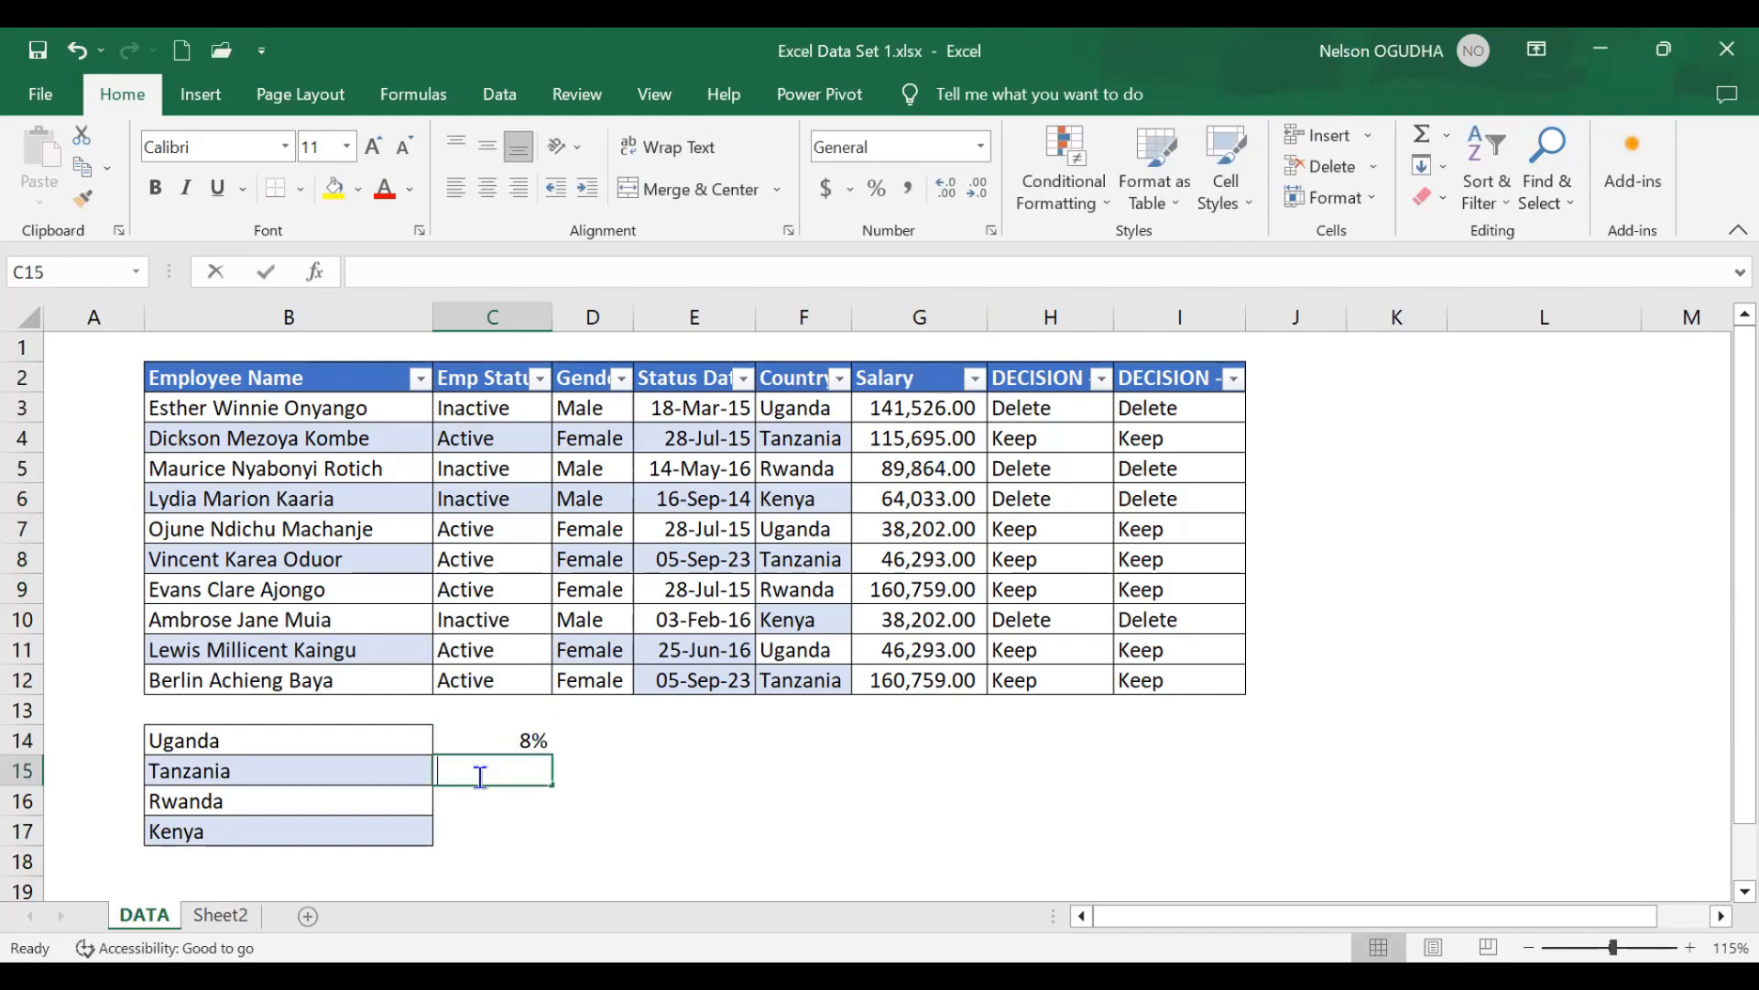
text(7%)
click(495, 796)
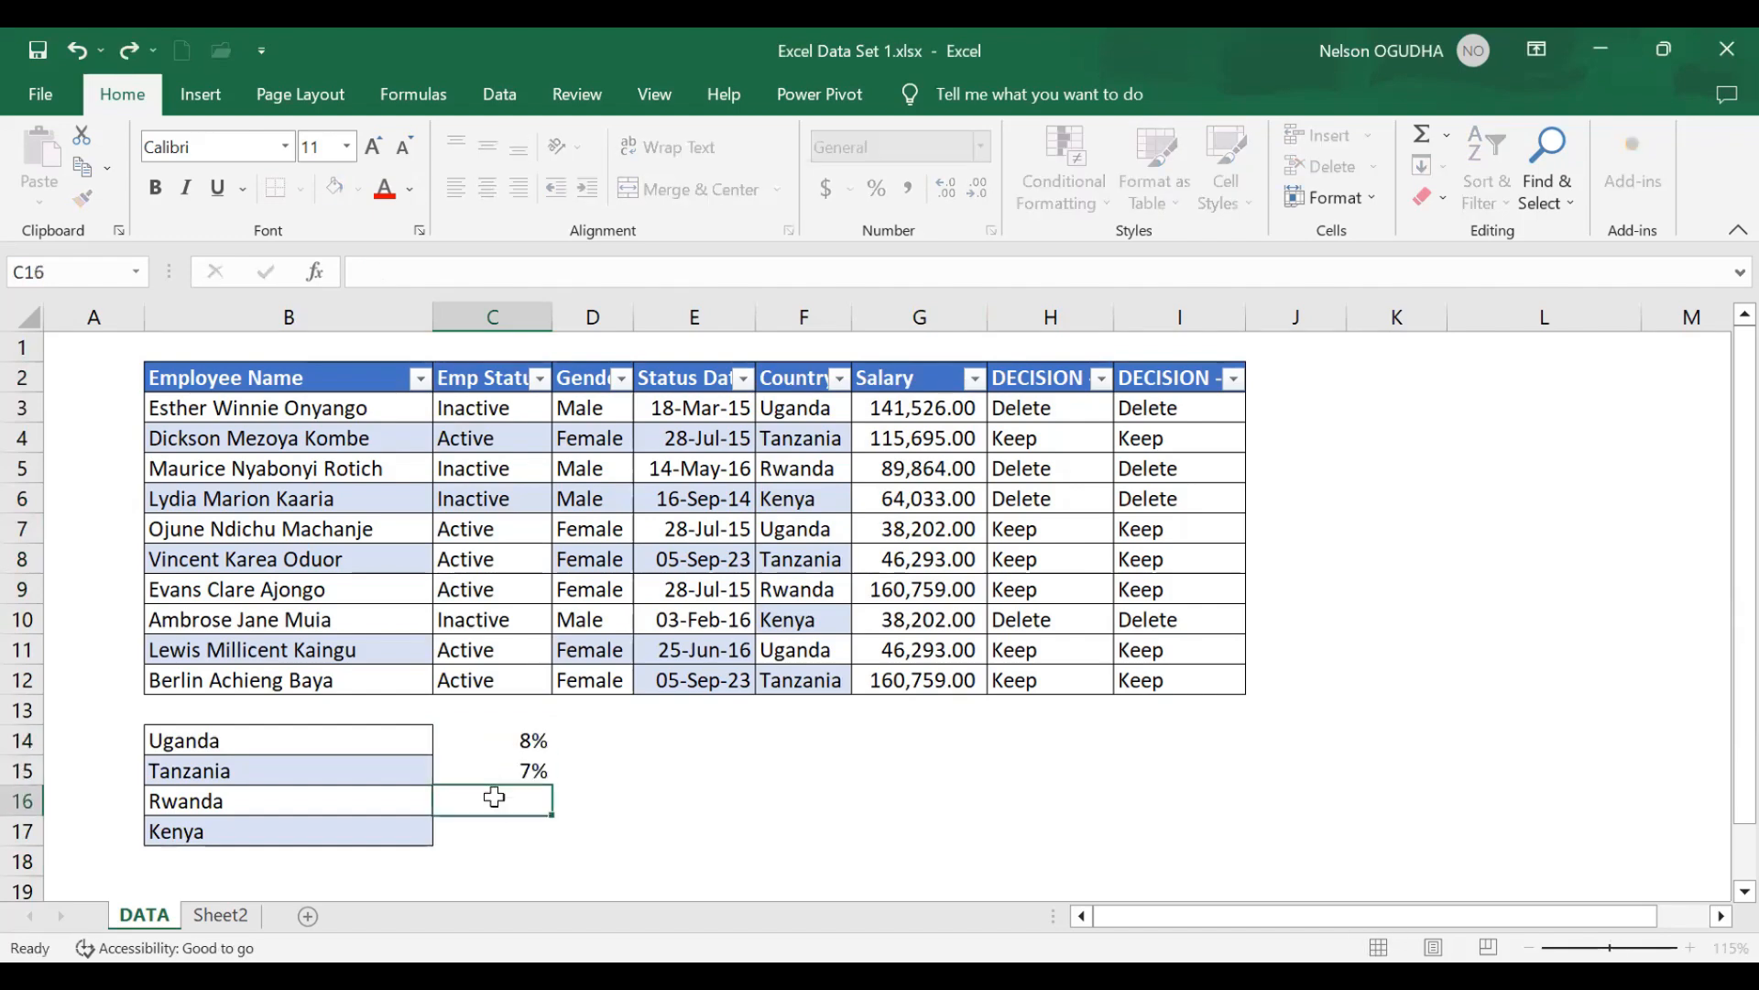
text(10%)
click(499, 831)
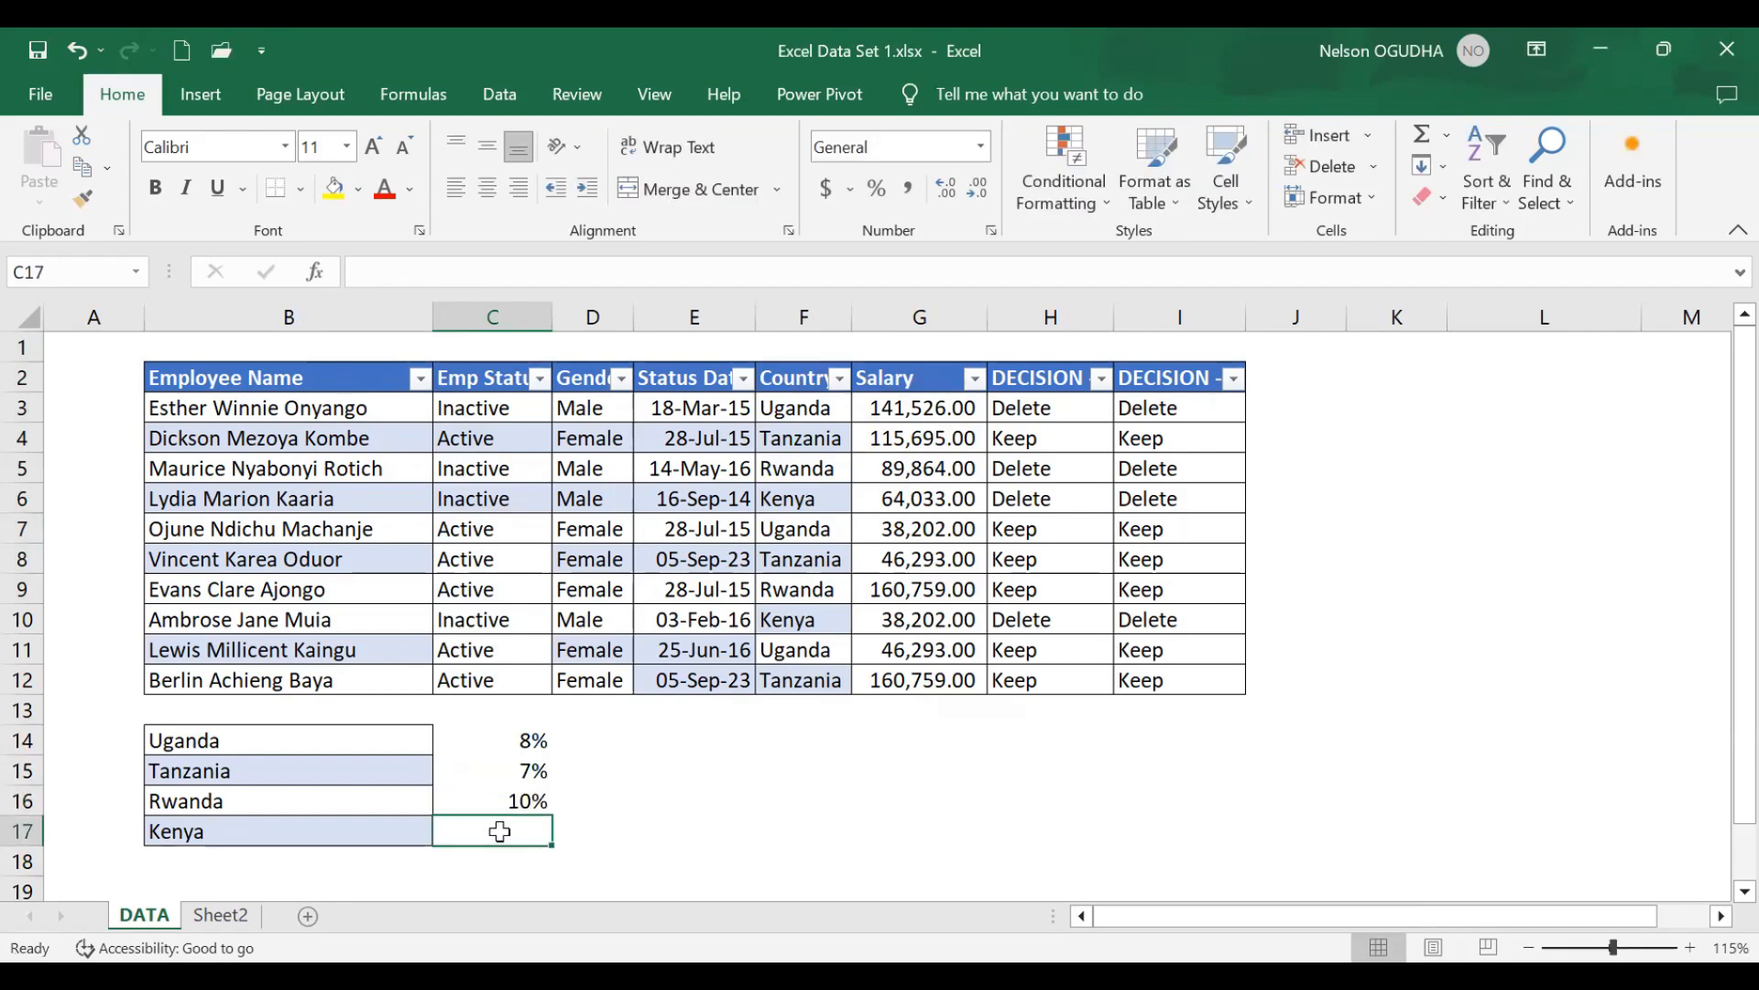
text(5%)
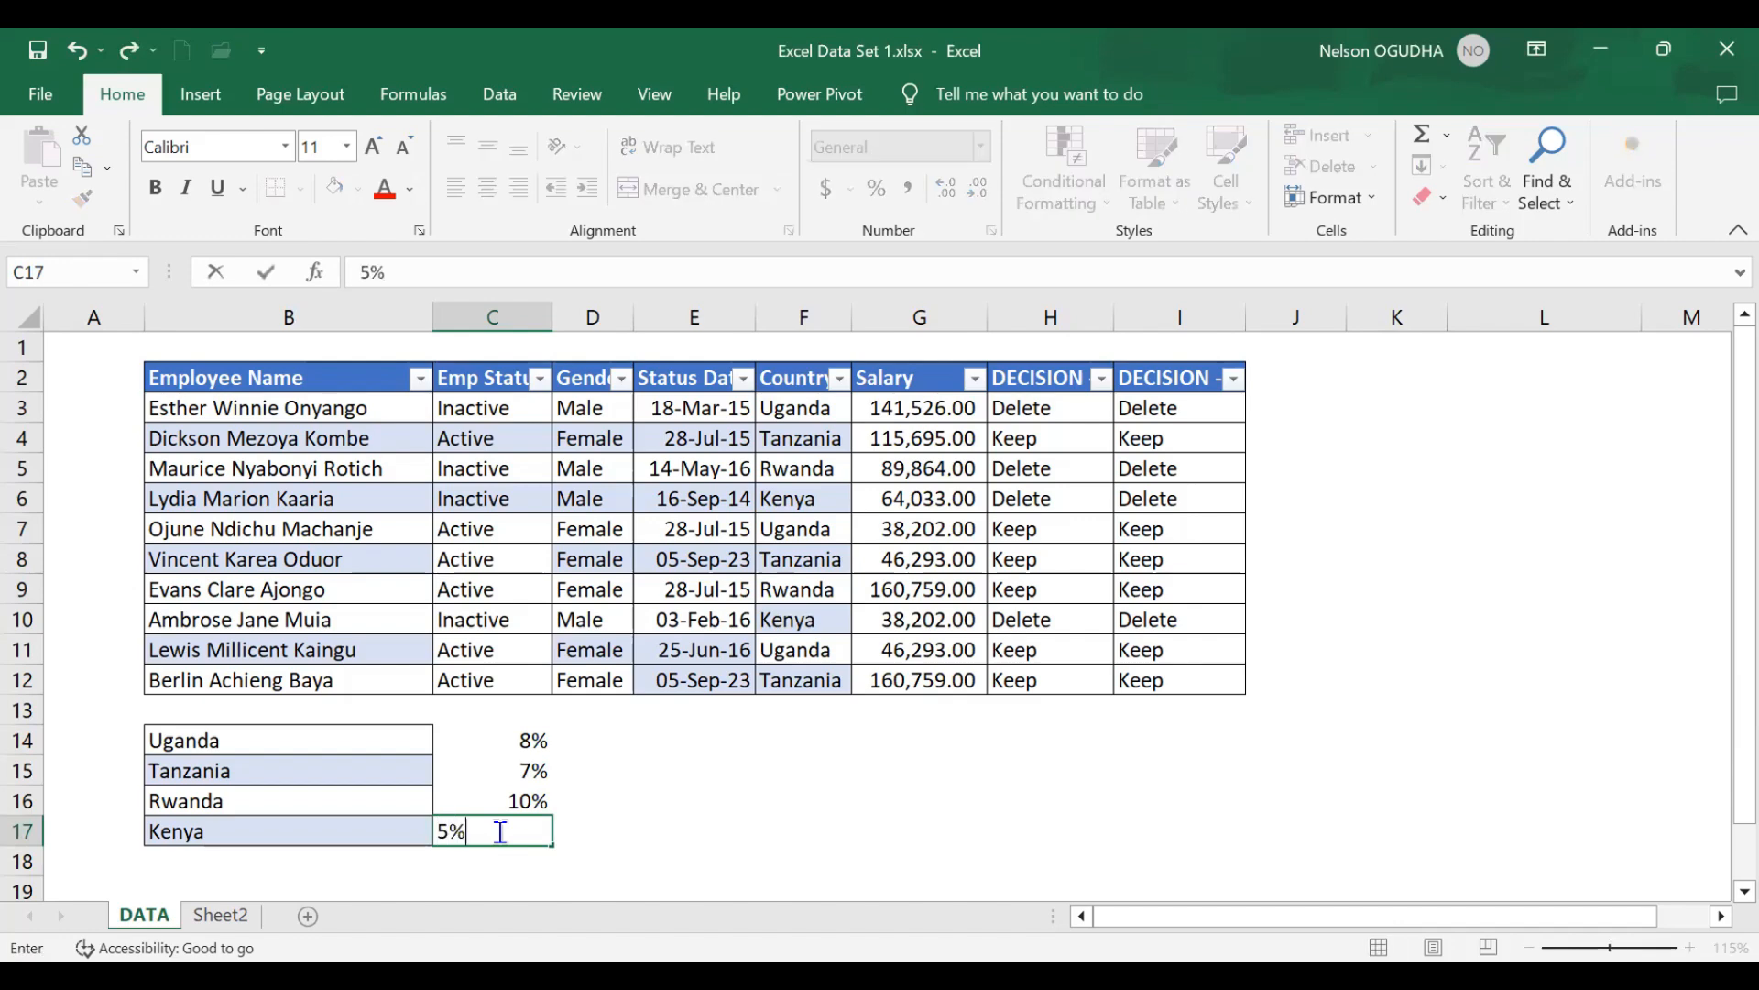
click(612, 808)
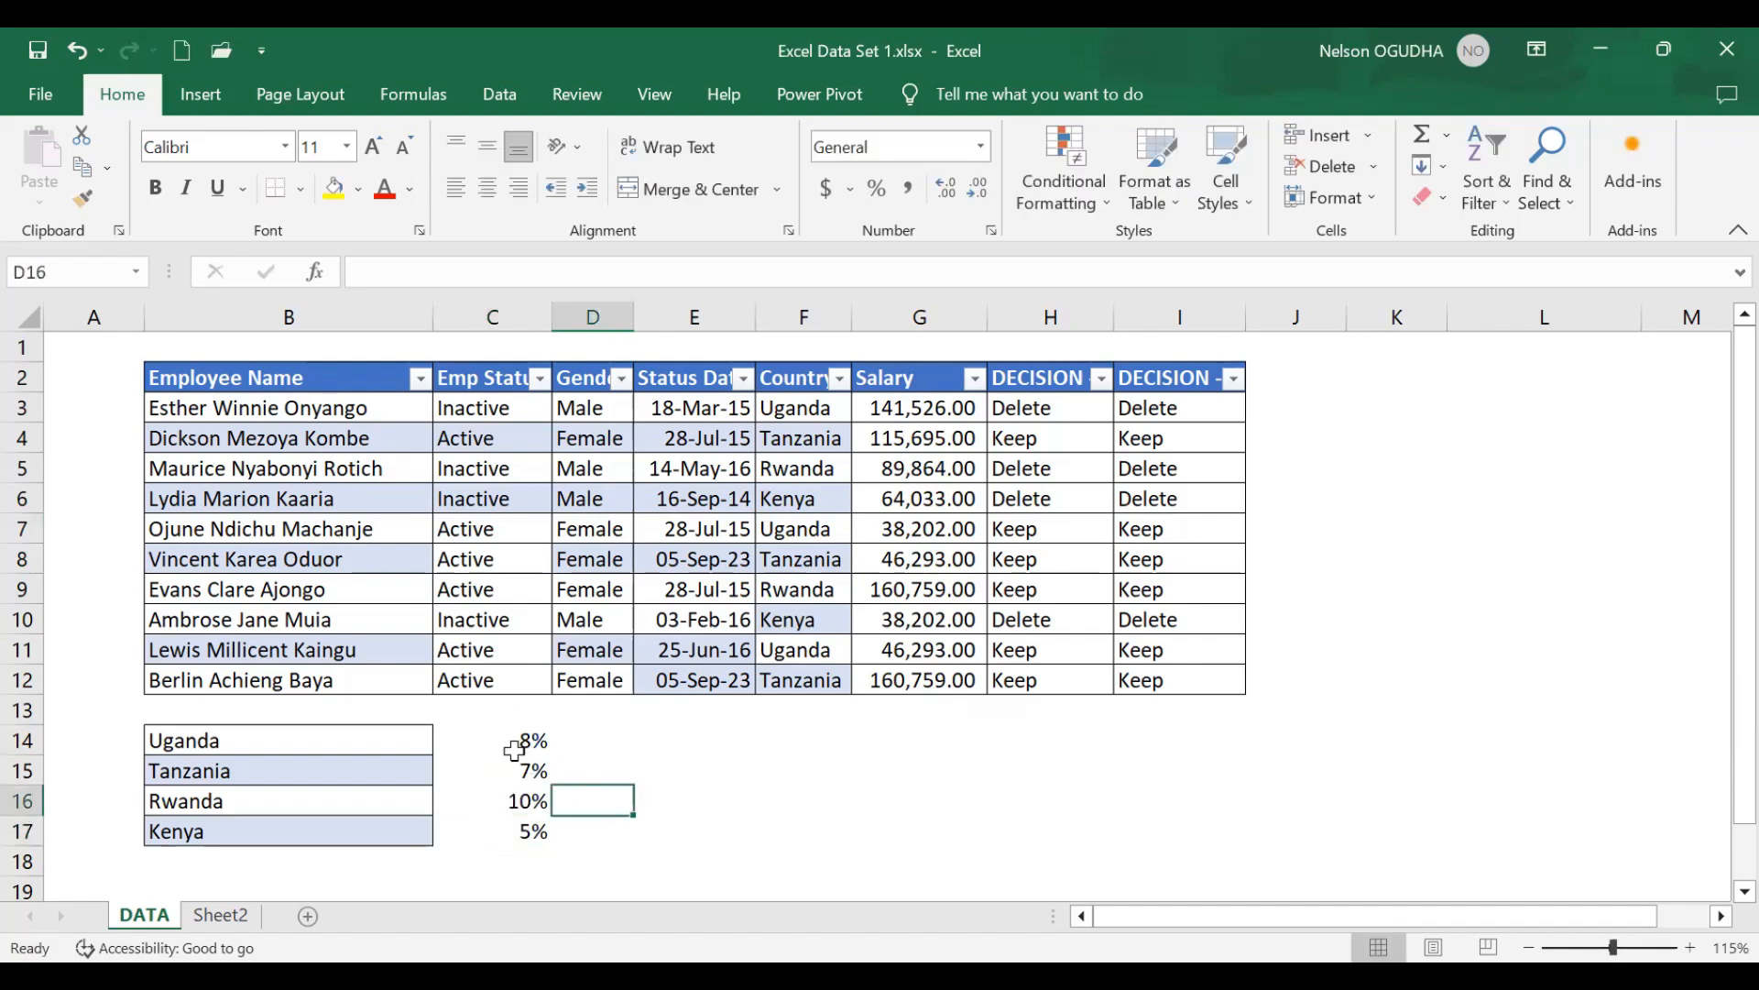
click(507, 738)
drag(495, 807, 491, 829)
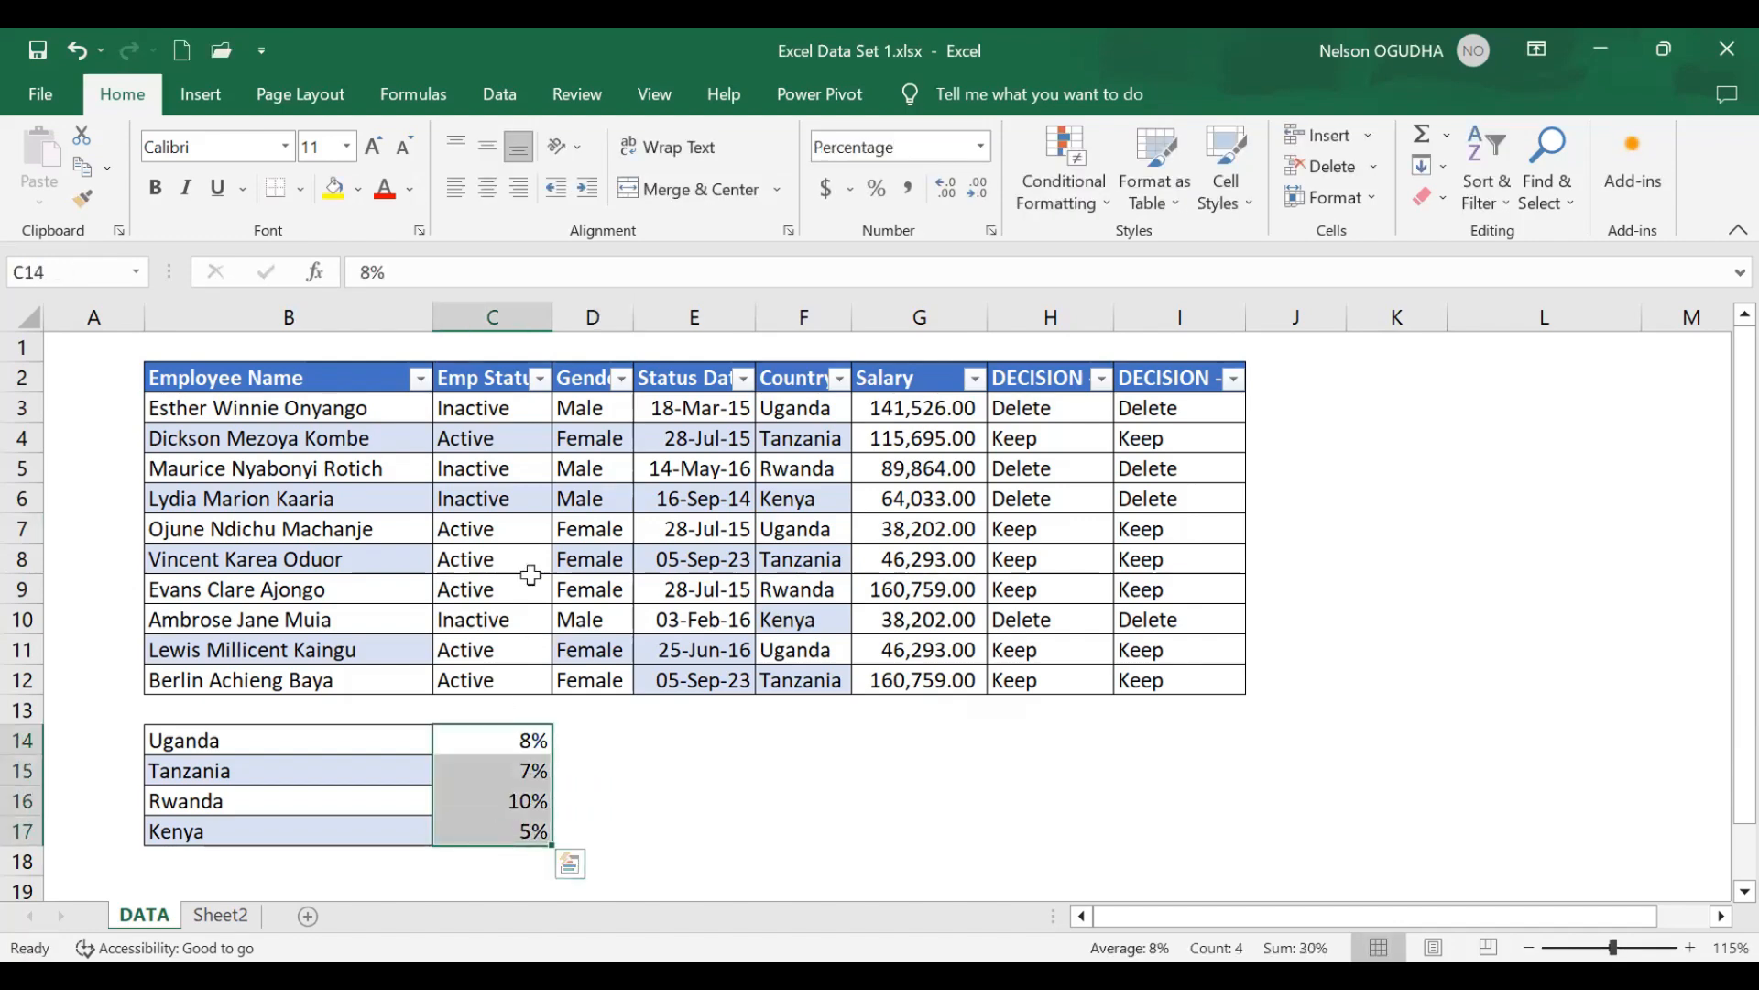
click(494, 410)
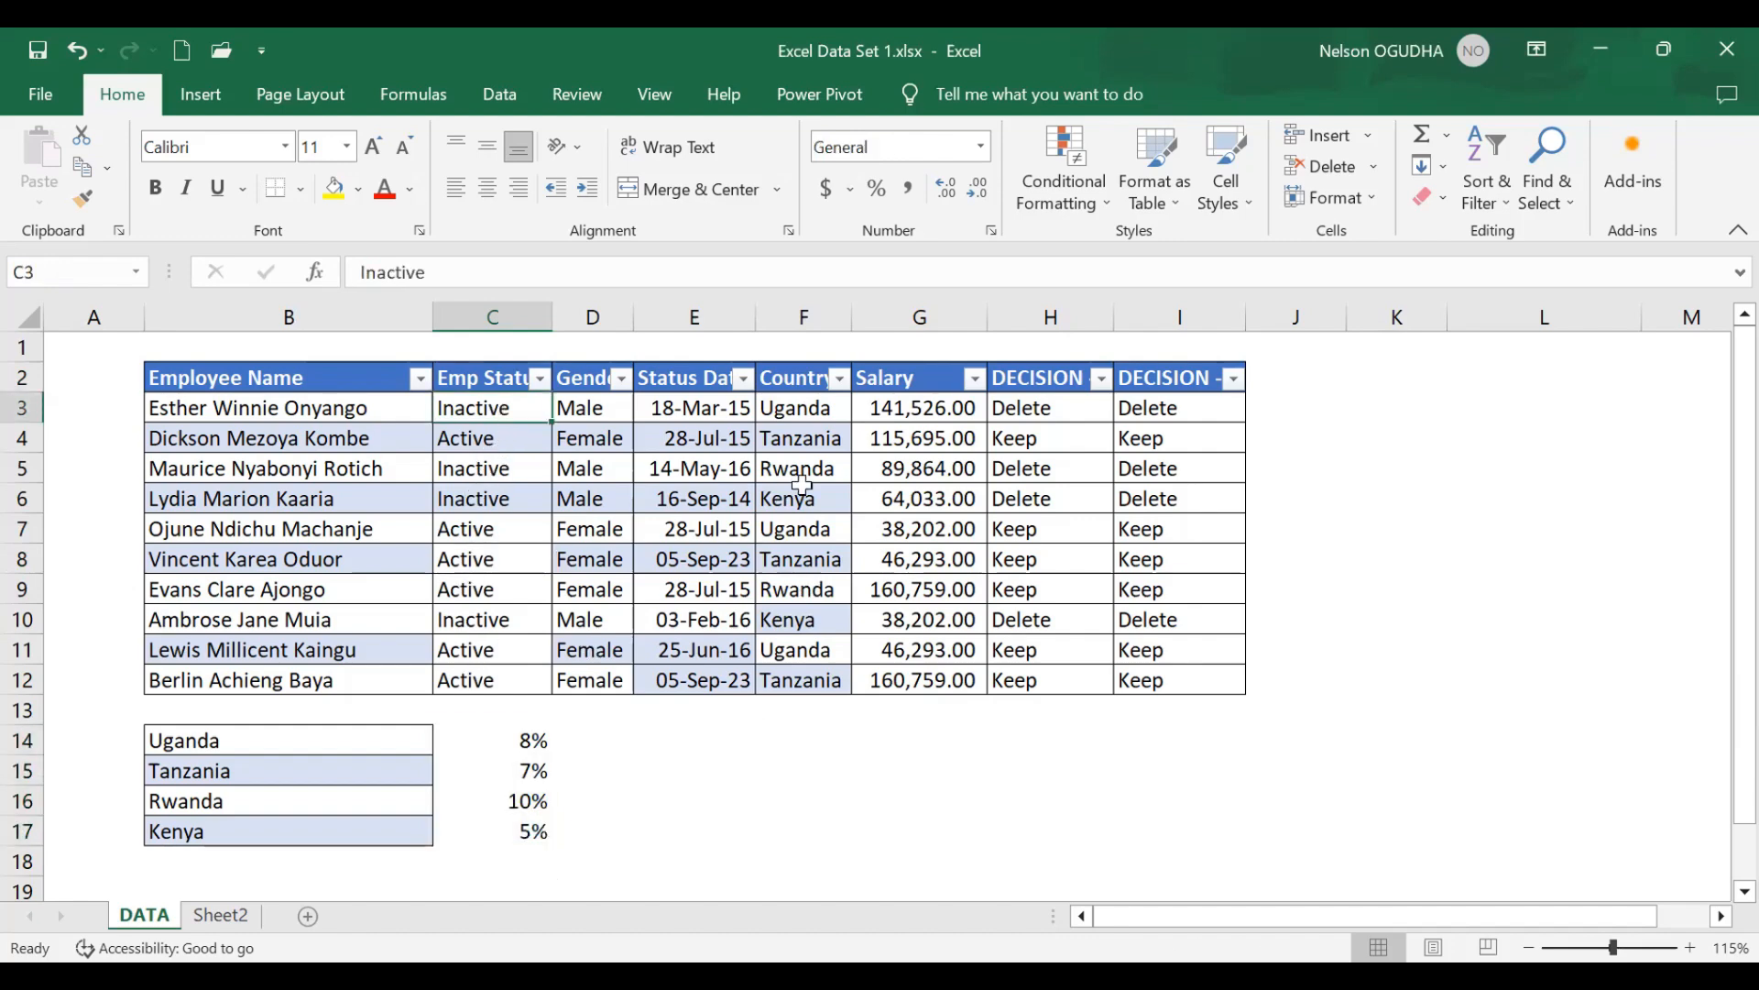
- Add the header "Salary Increment" in J2 and fit column J to its width
click(1285, 385)
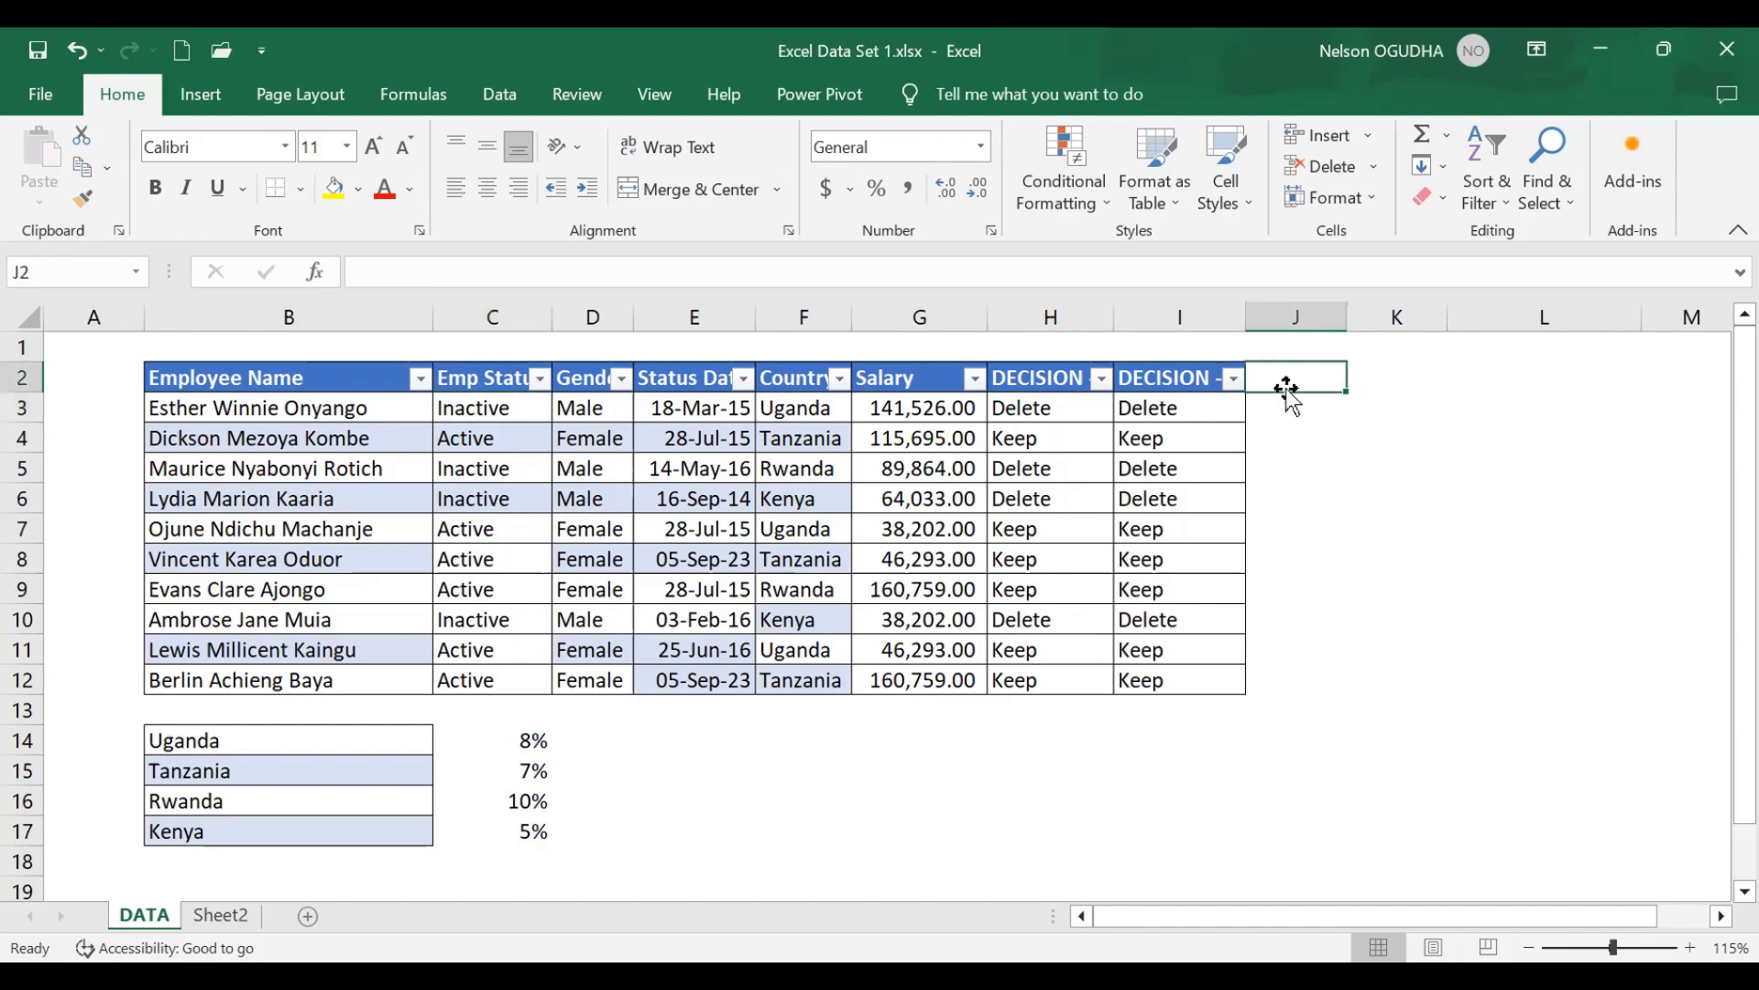
text(Salary )
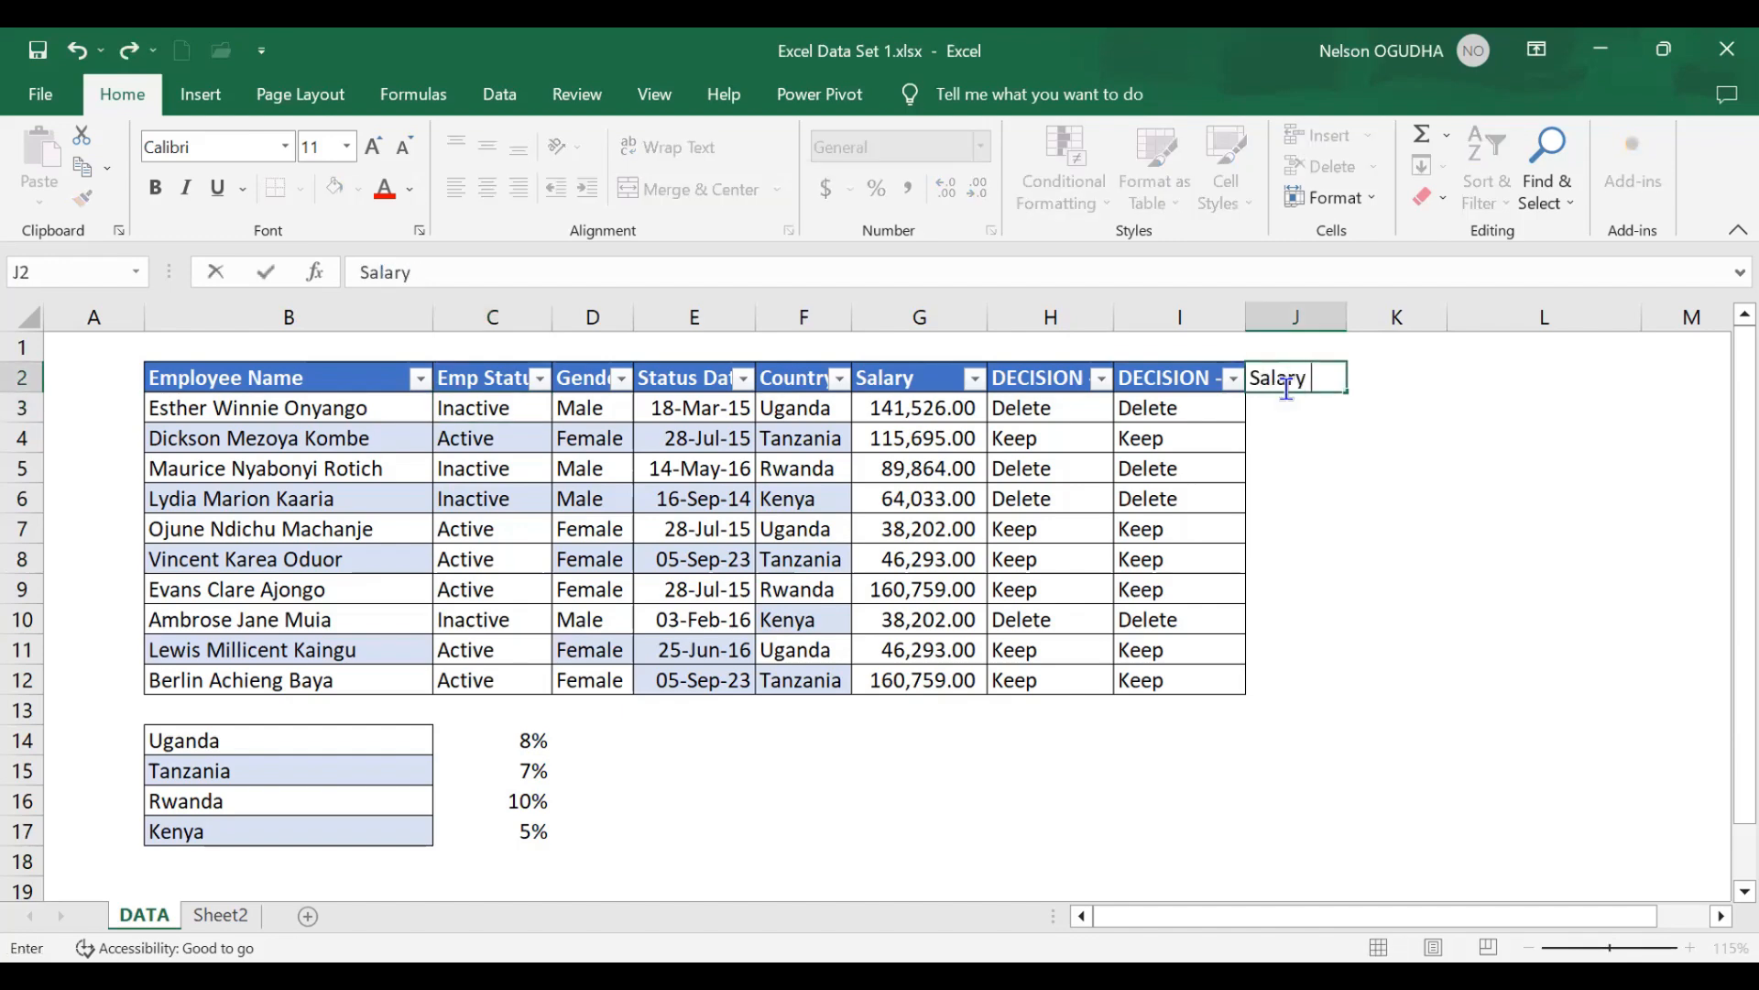
text(INcremen)
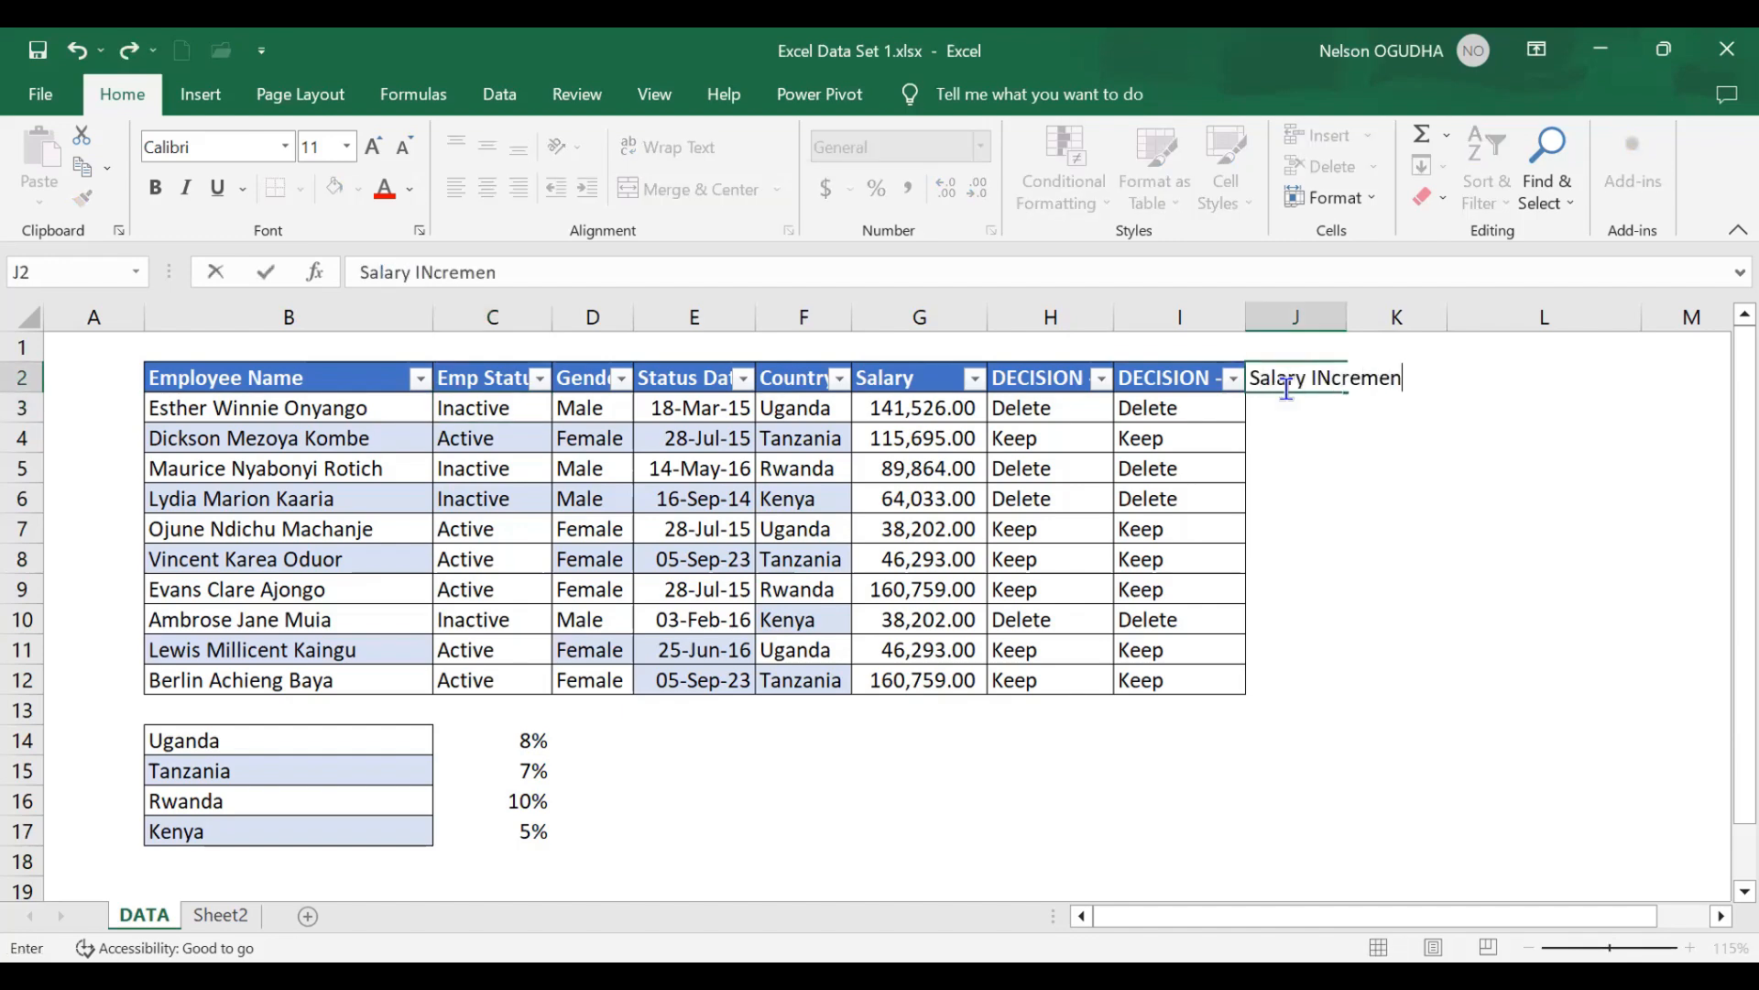
key(BackSpace)
key(BackSpace)
key(BackSpace)
key(BackSpace)
key(BackSpace)
key(BackSpace)
key(BackSpace)
key(BackSpace)
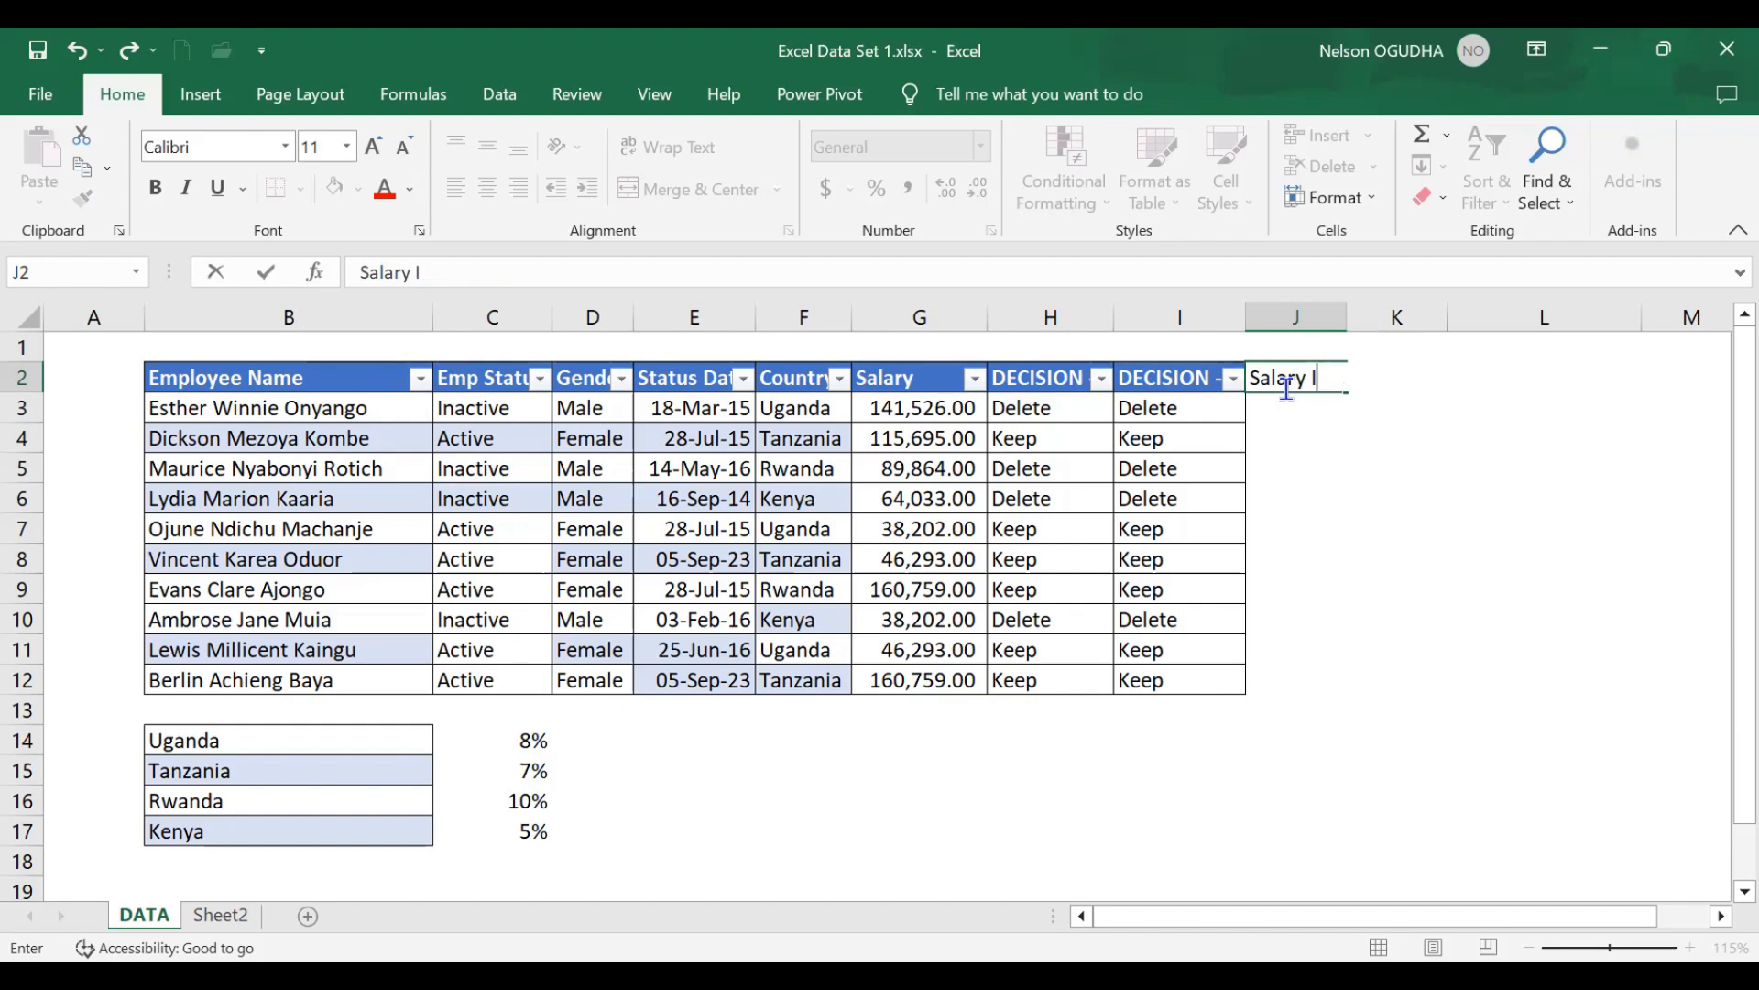
text(Incc)
key(BackSpace)
text(rement)
click(1411, 652)
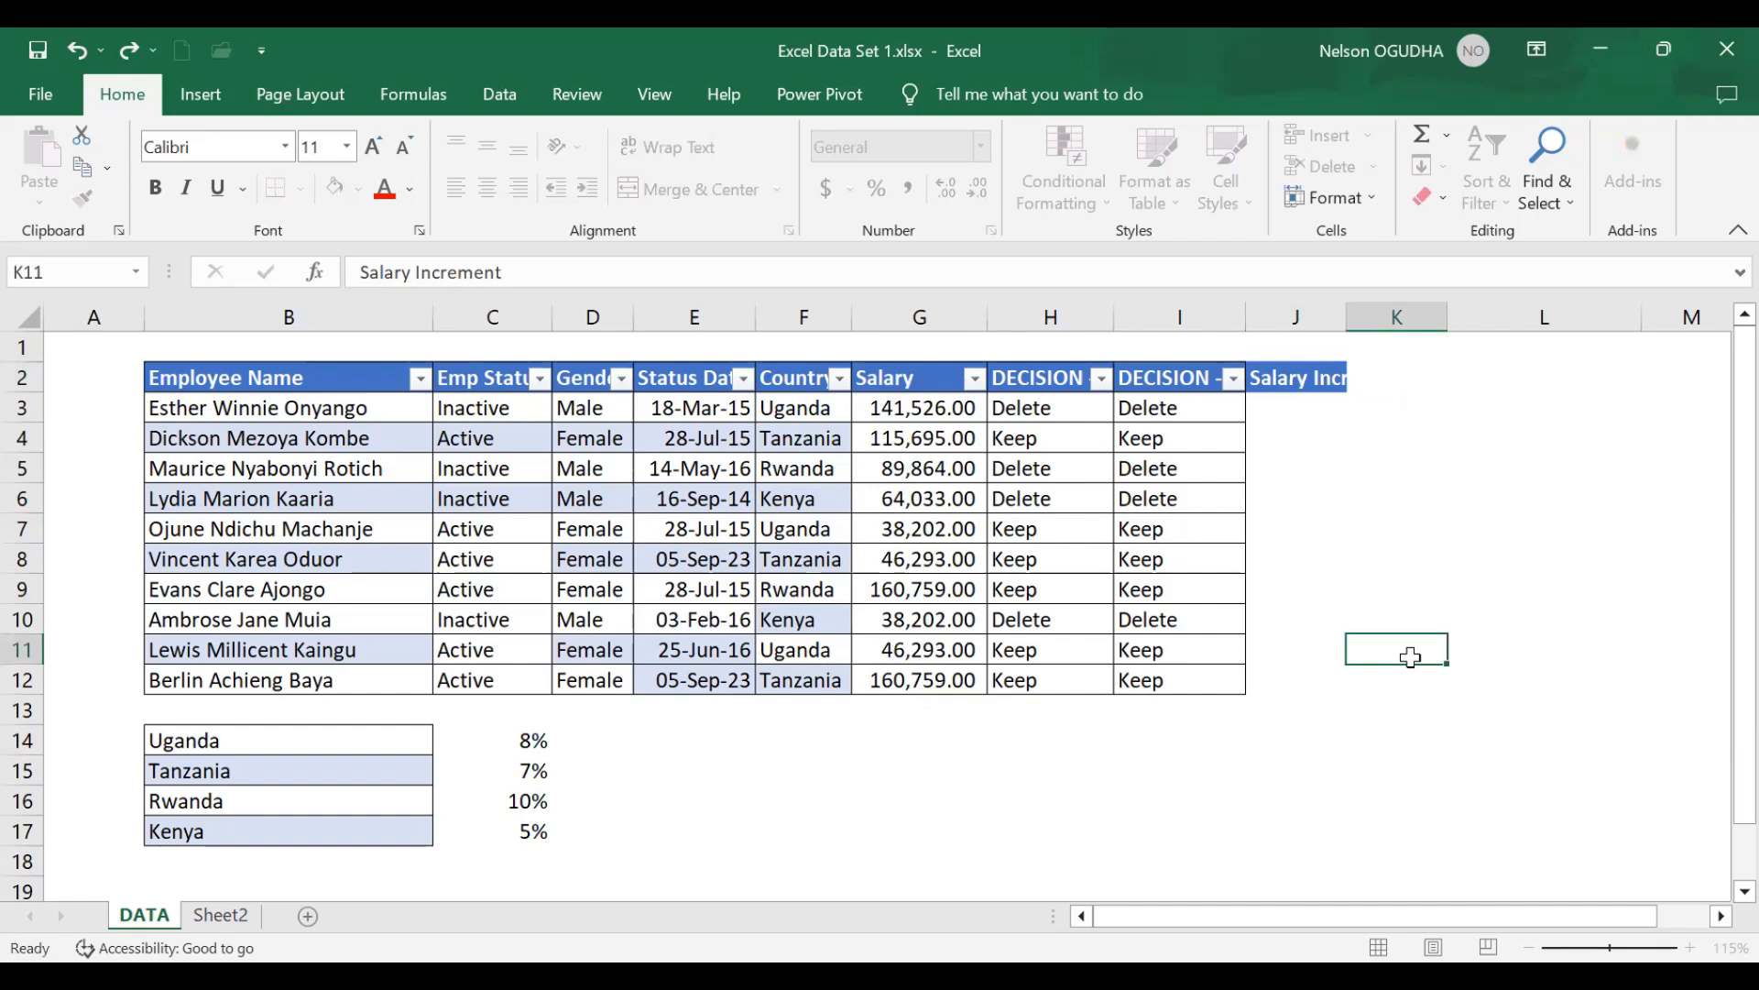
double_click(1343, 316)
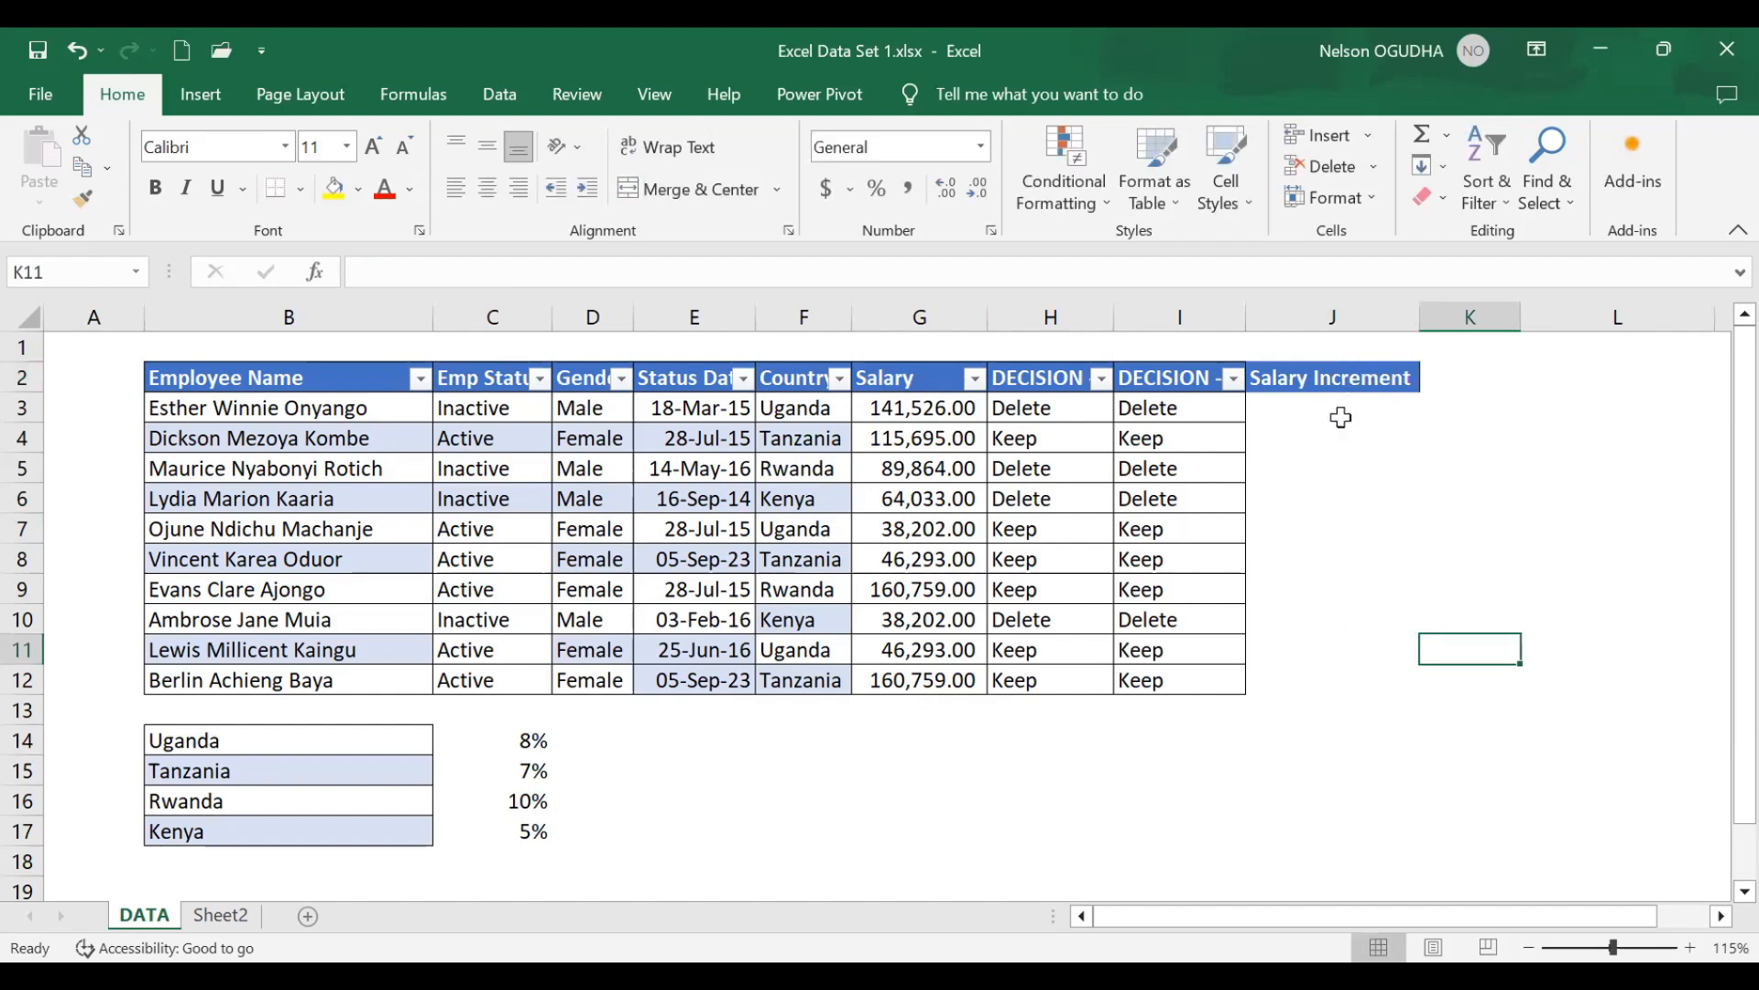
- Start an IF formula in J3 whose logical test checks whether the employment status in C3 equals "Active"
click(1329, 409)
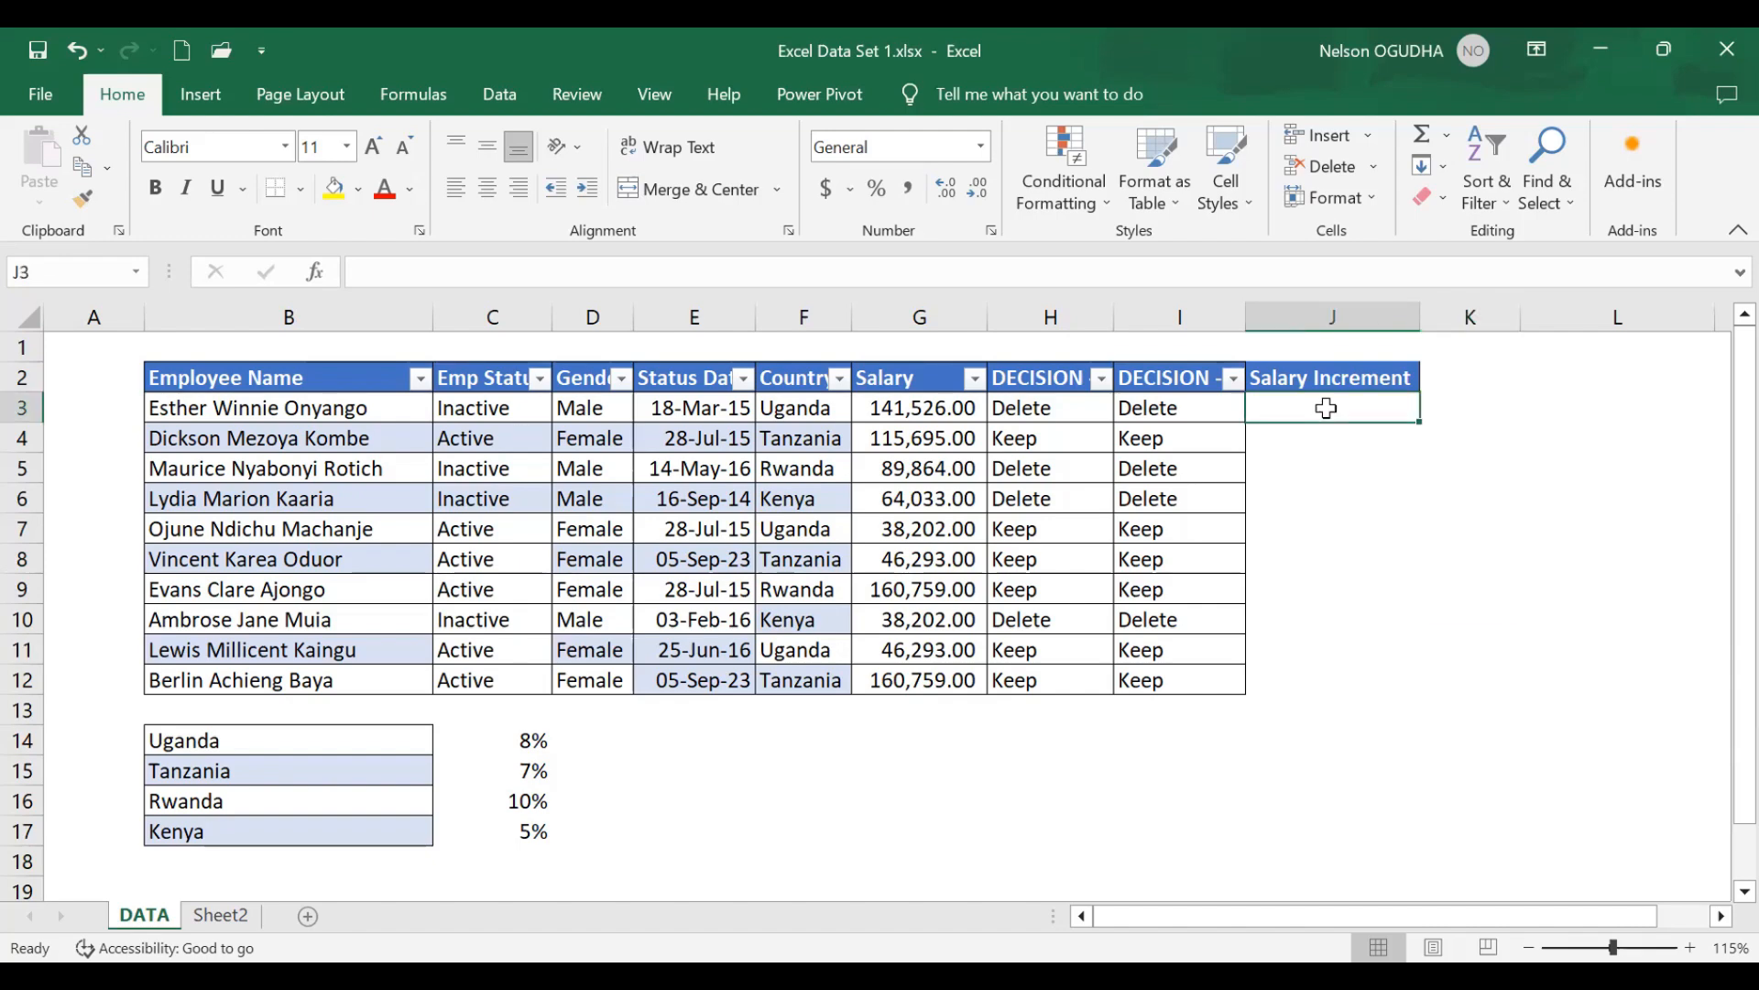
text(=)
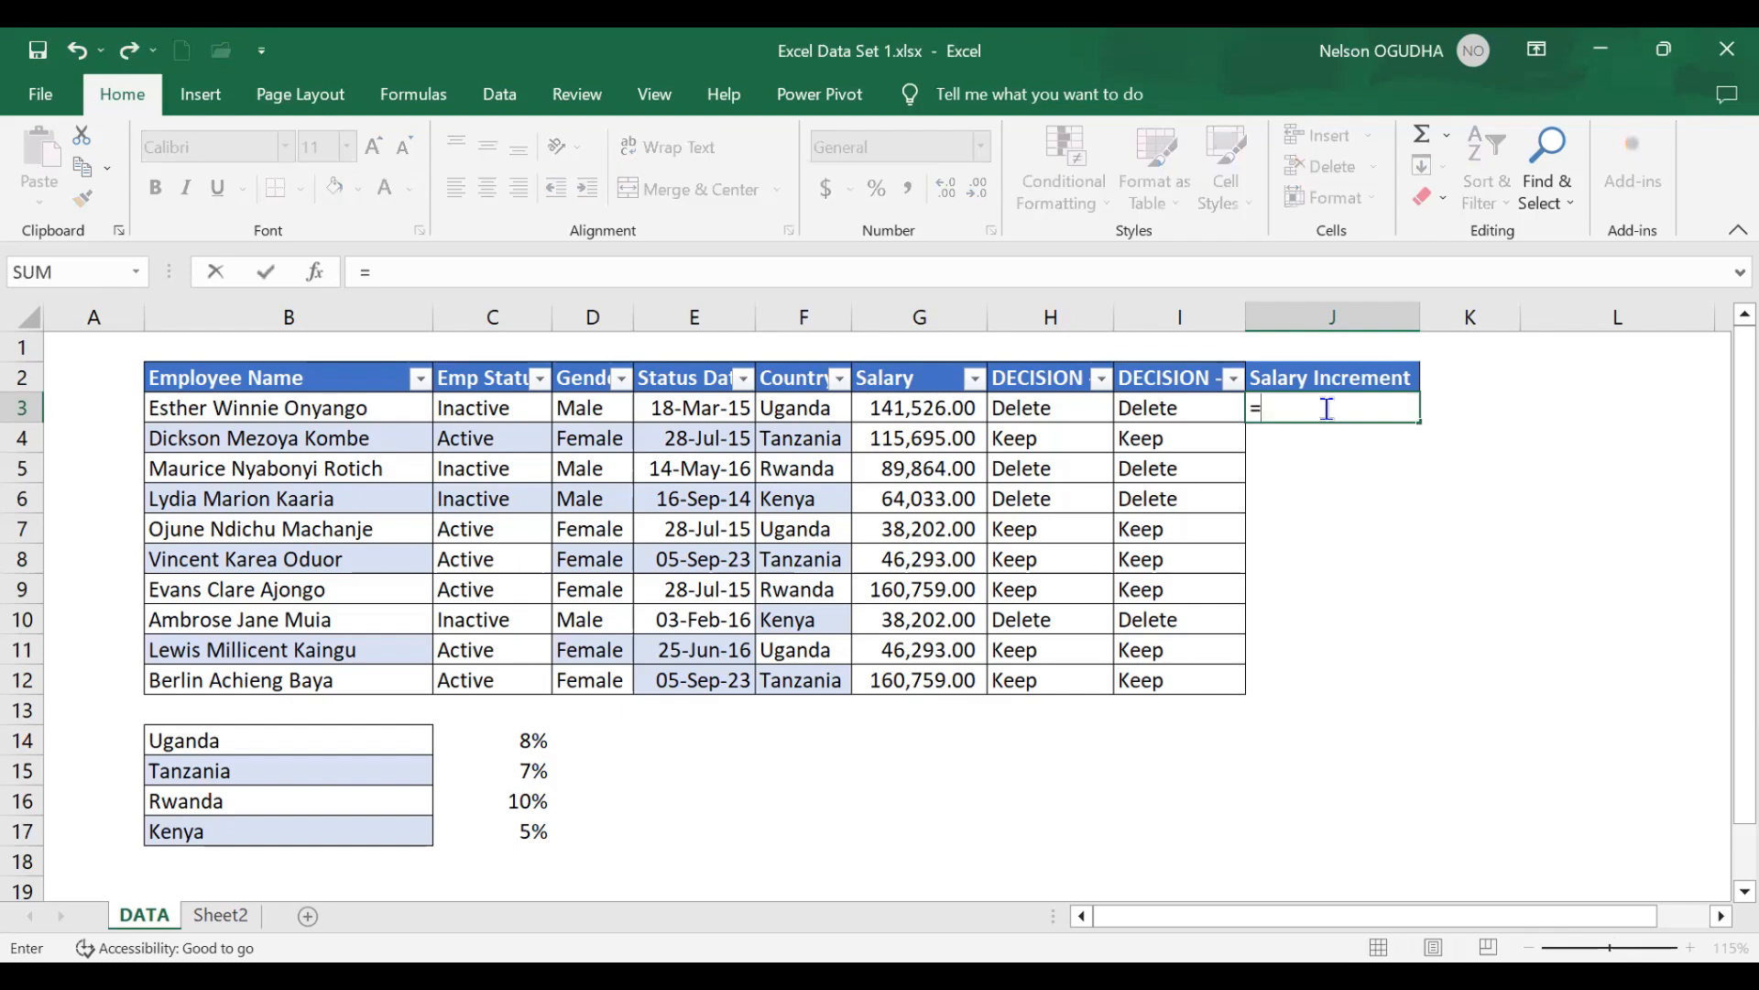
click(485, 412)
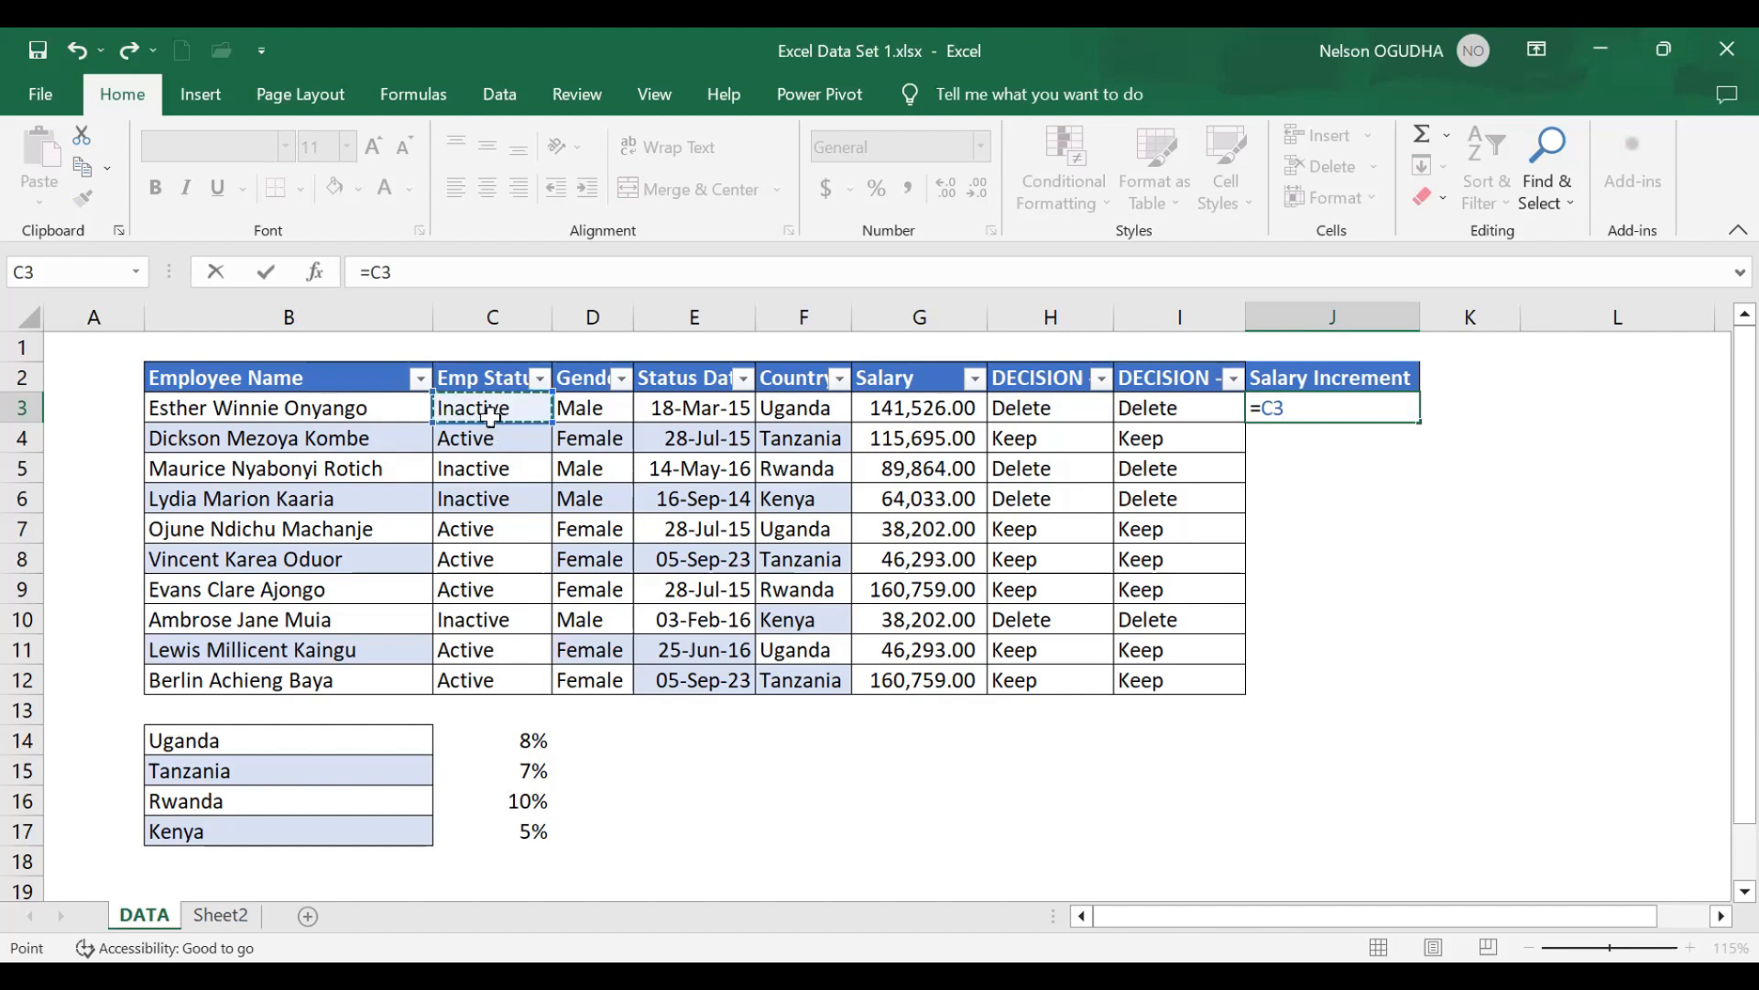
key(BackSpace)
key(BackSpace)
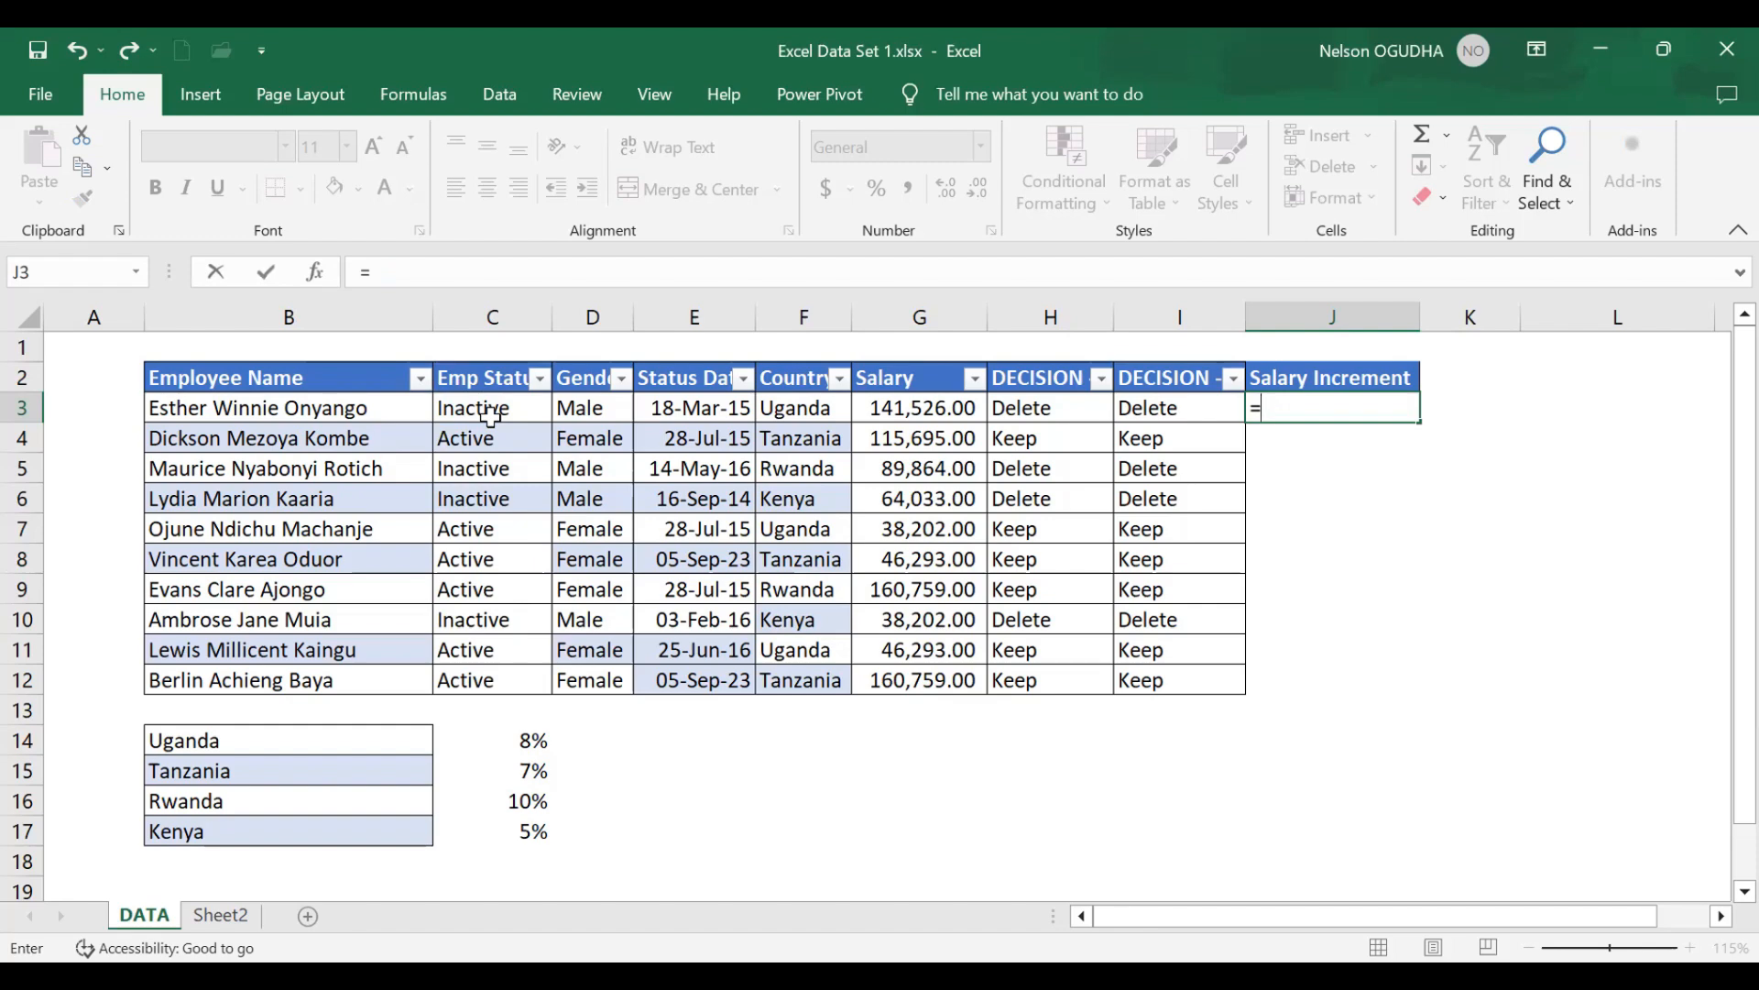
text(IF()
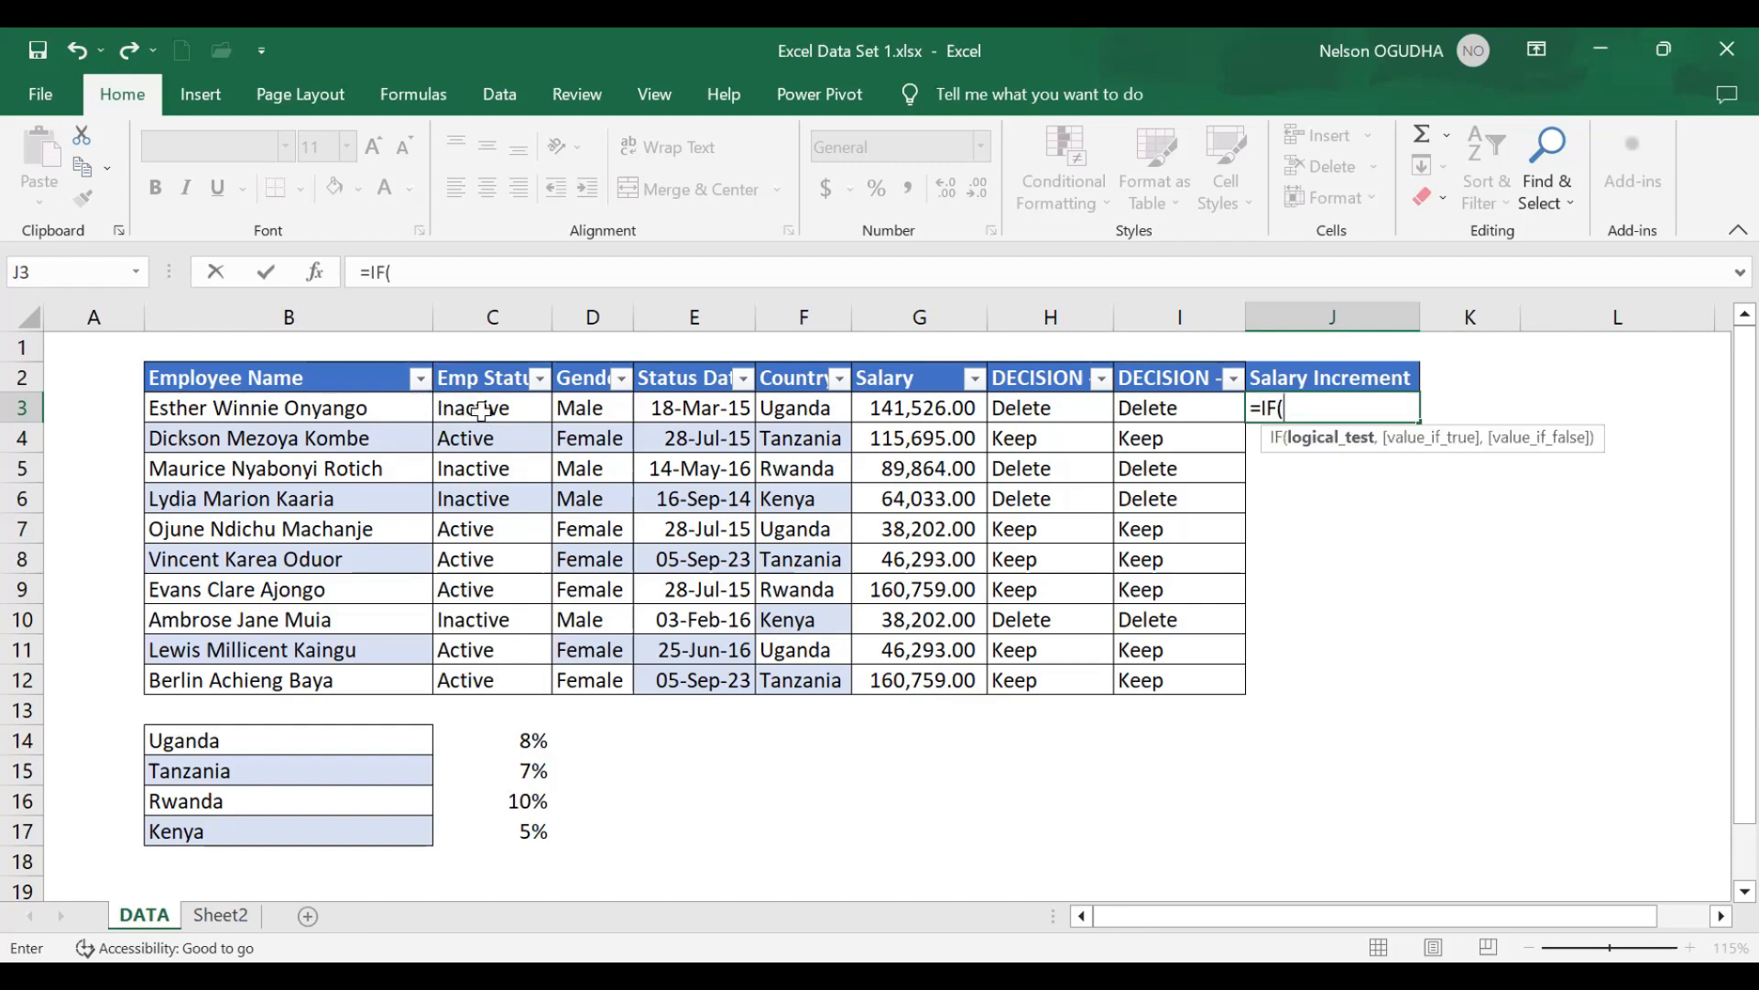
click(483, 412)
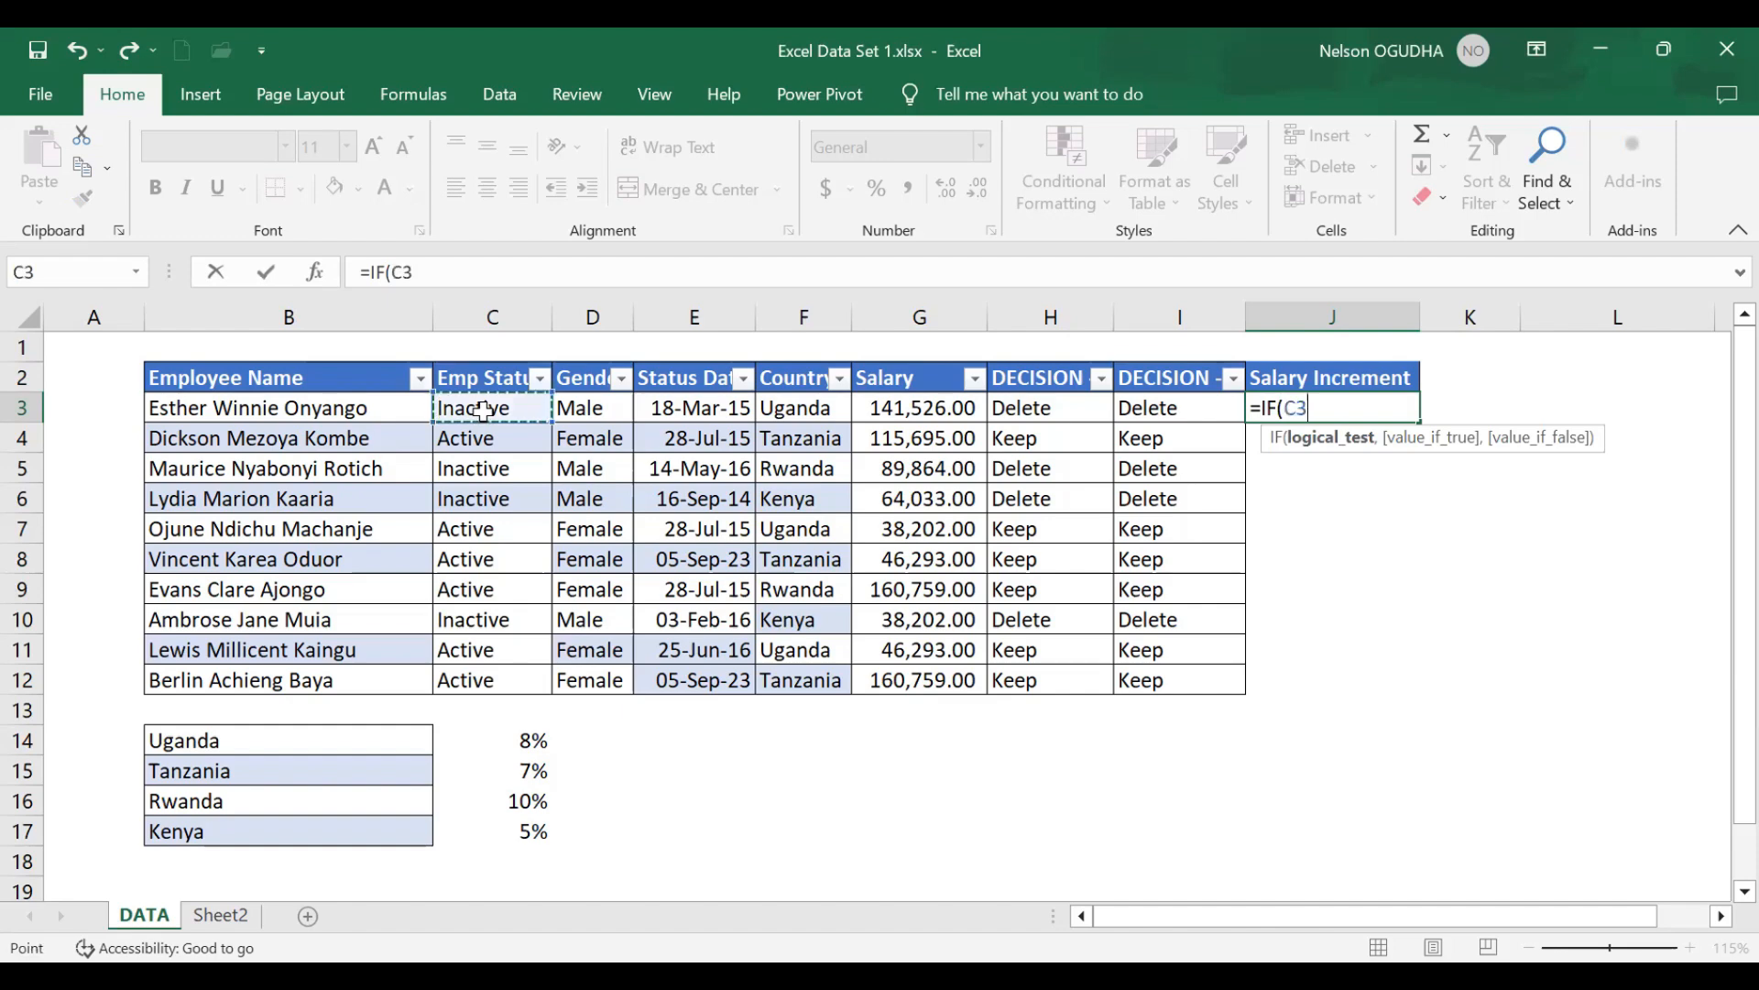
text(="Active)
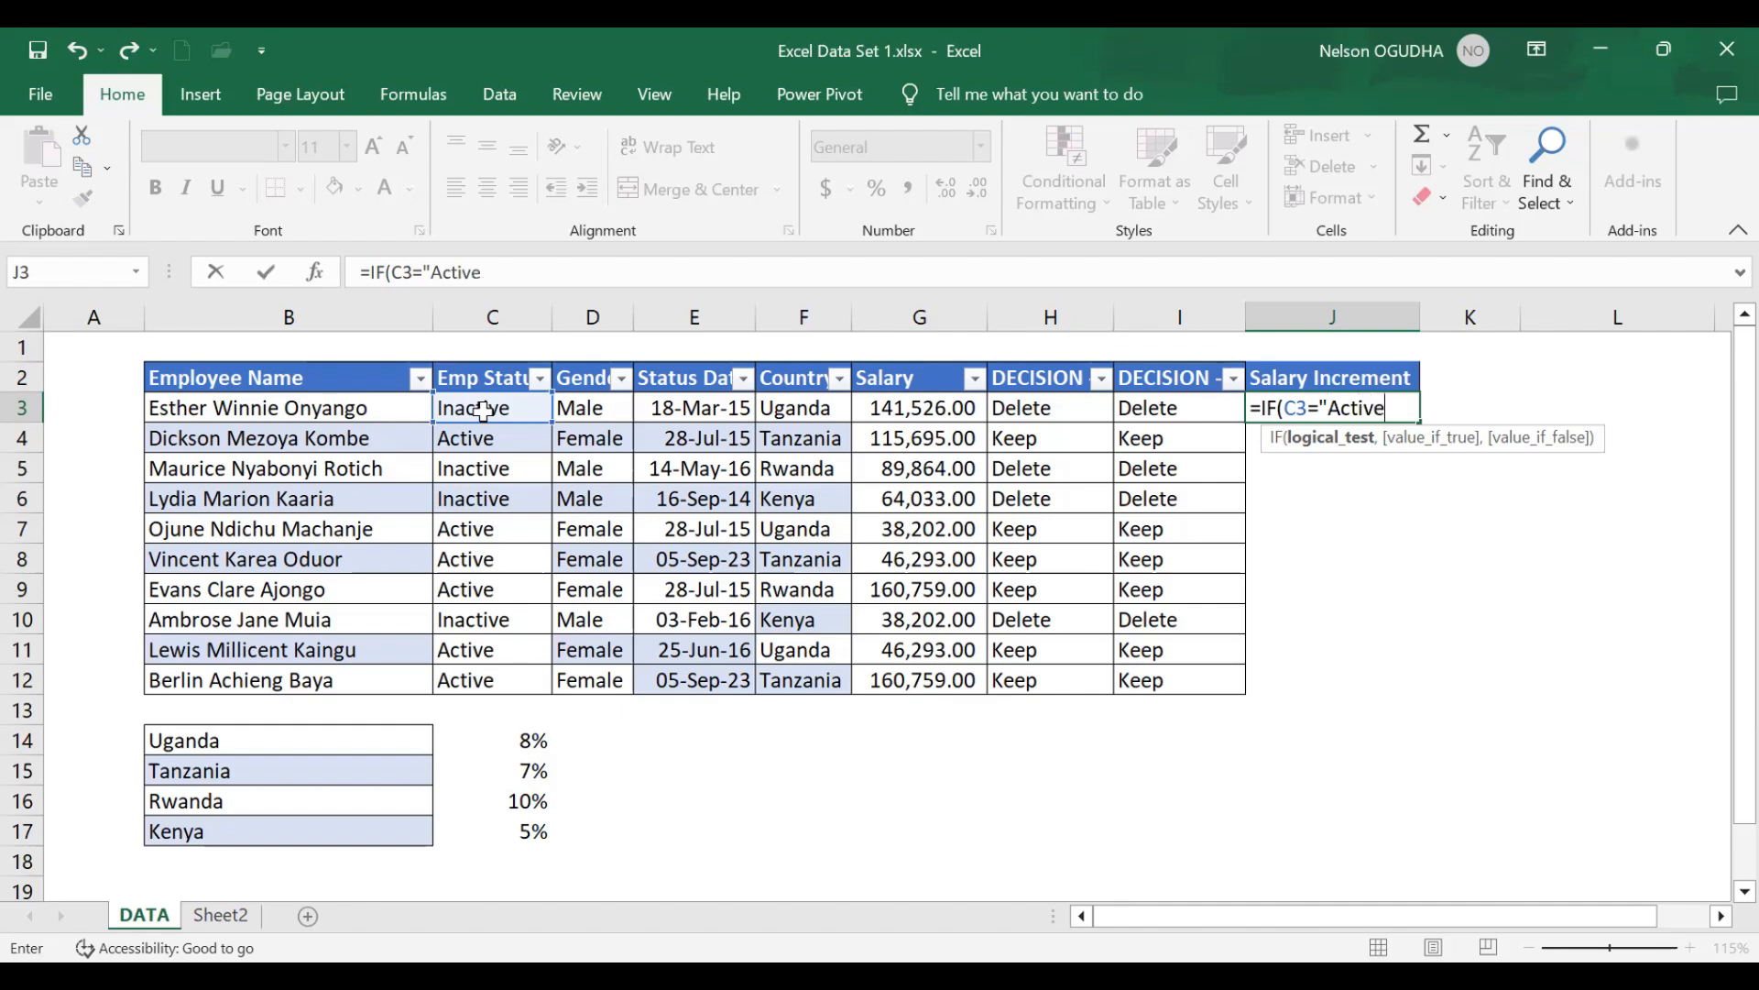
text(",)
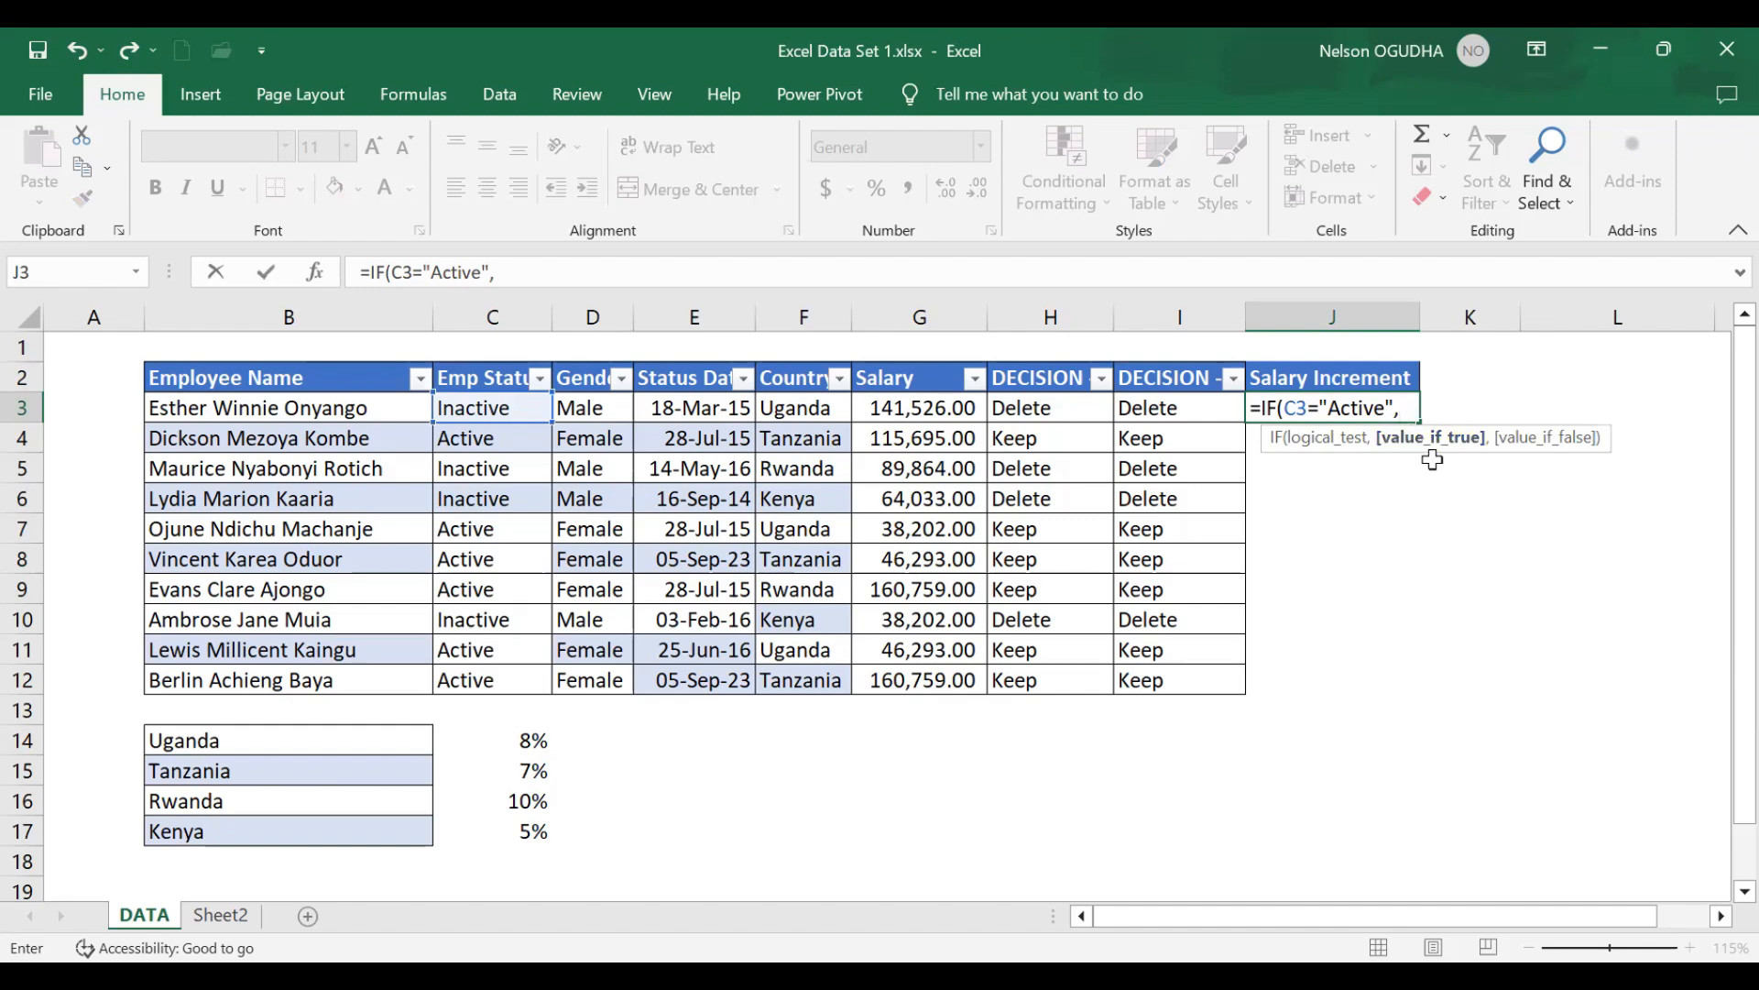
- Nest an IF as the value if true, testing whether F3 equals "Uganda" and returning G3*8%
text(IF()
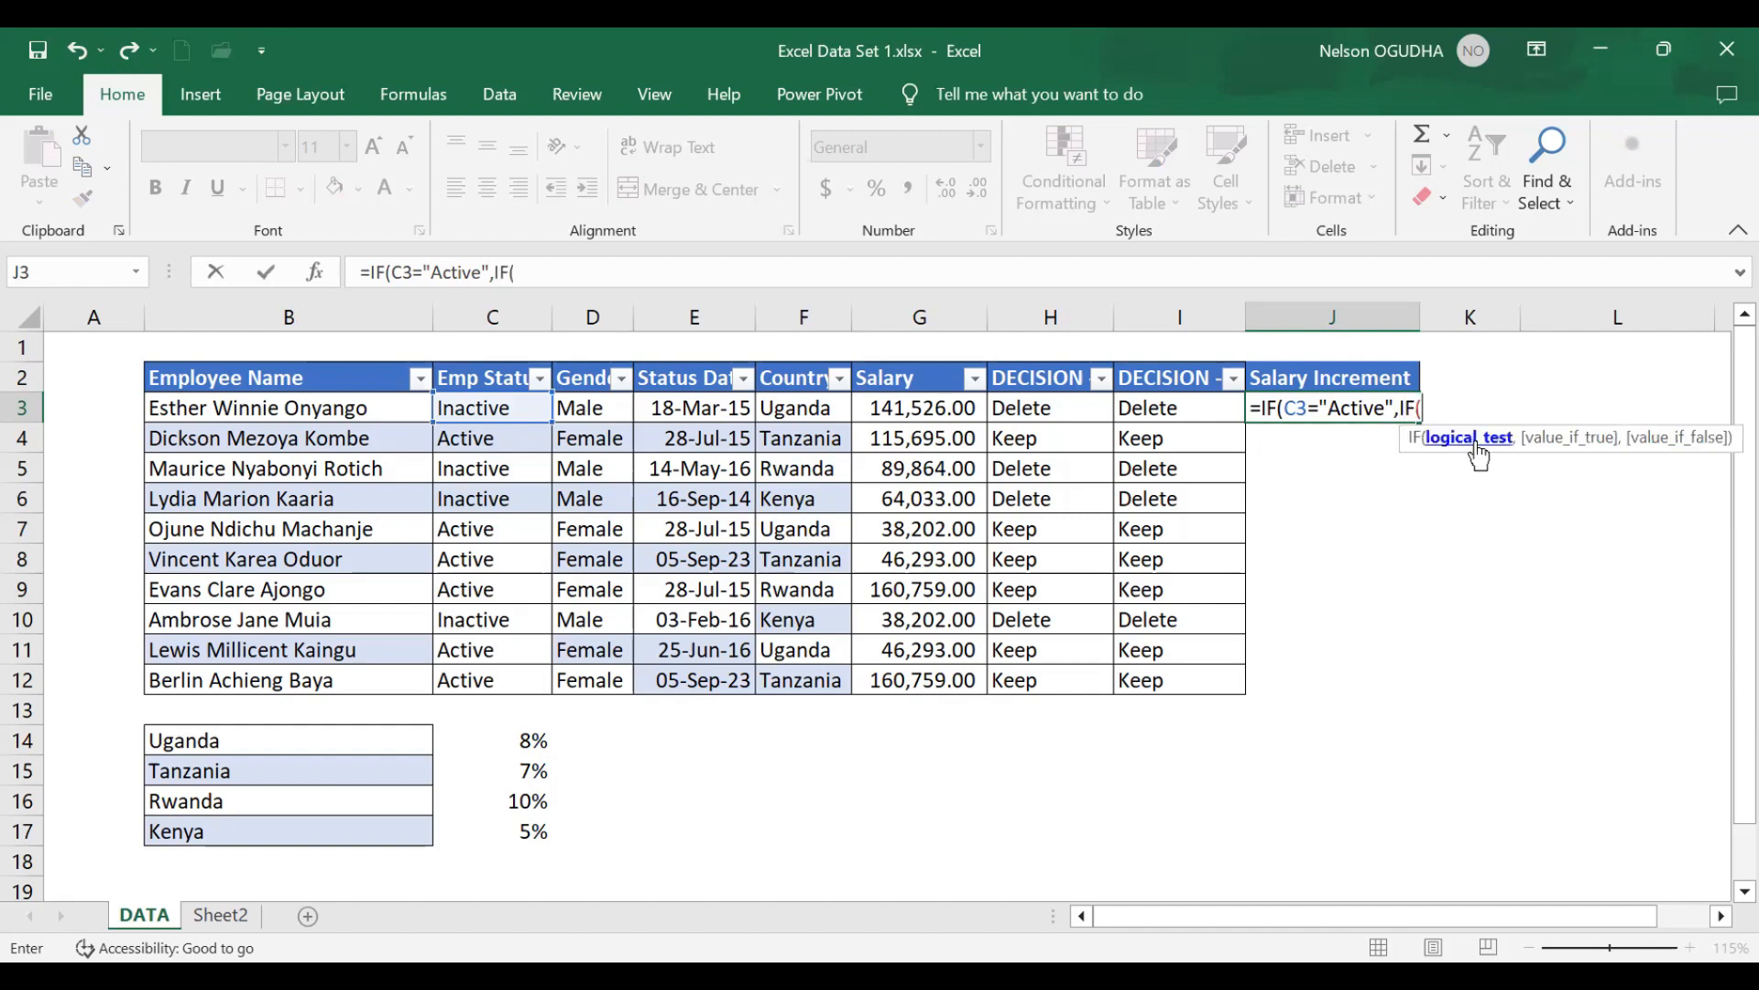
click(818, 409)
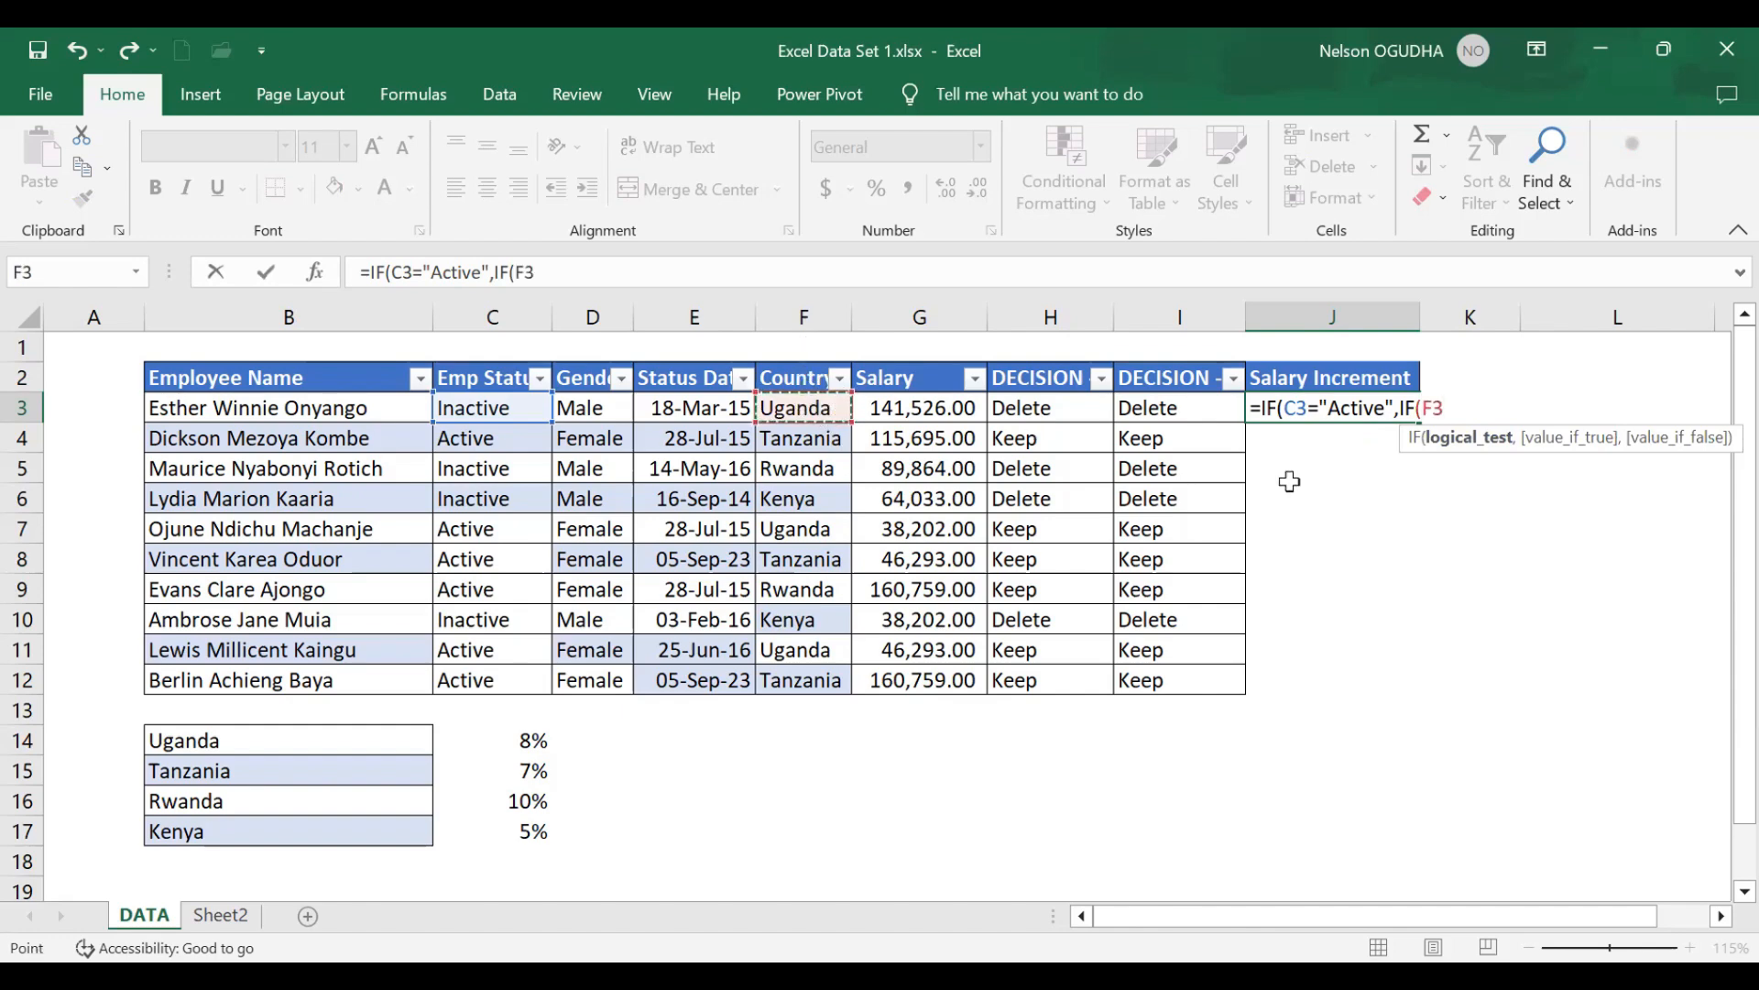
text(=")
text(U)
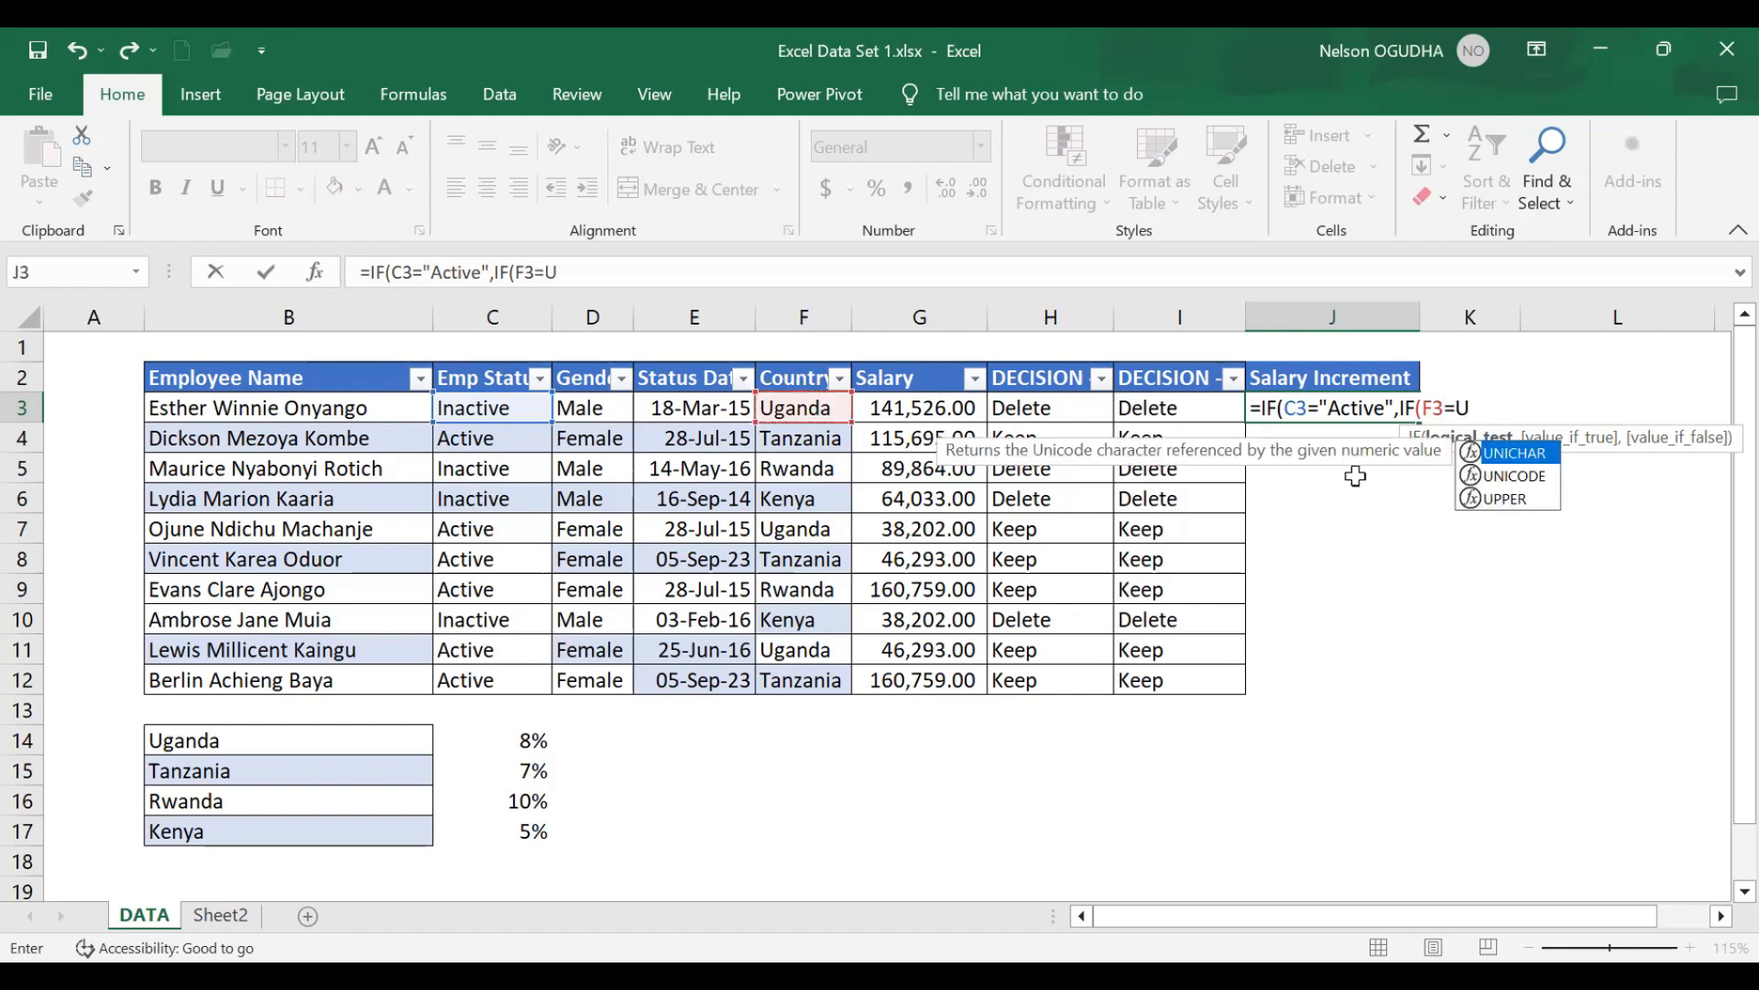
key(BackSpace)
text("Uganda)
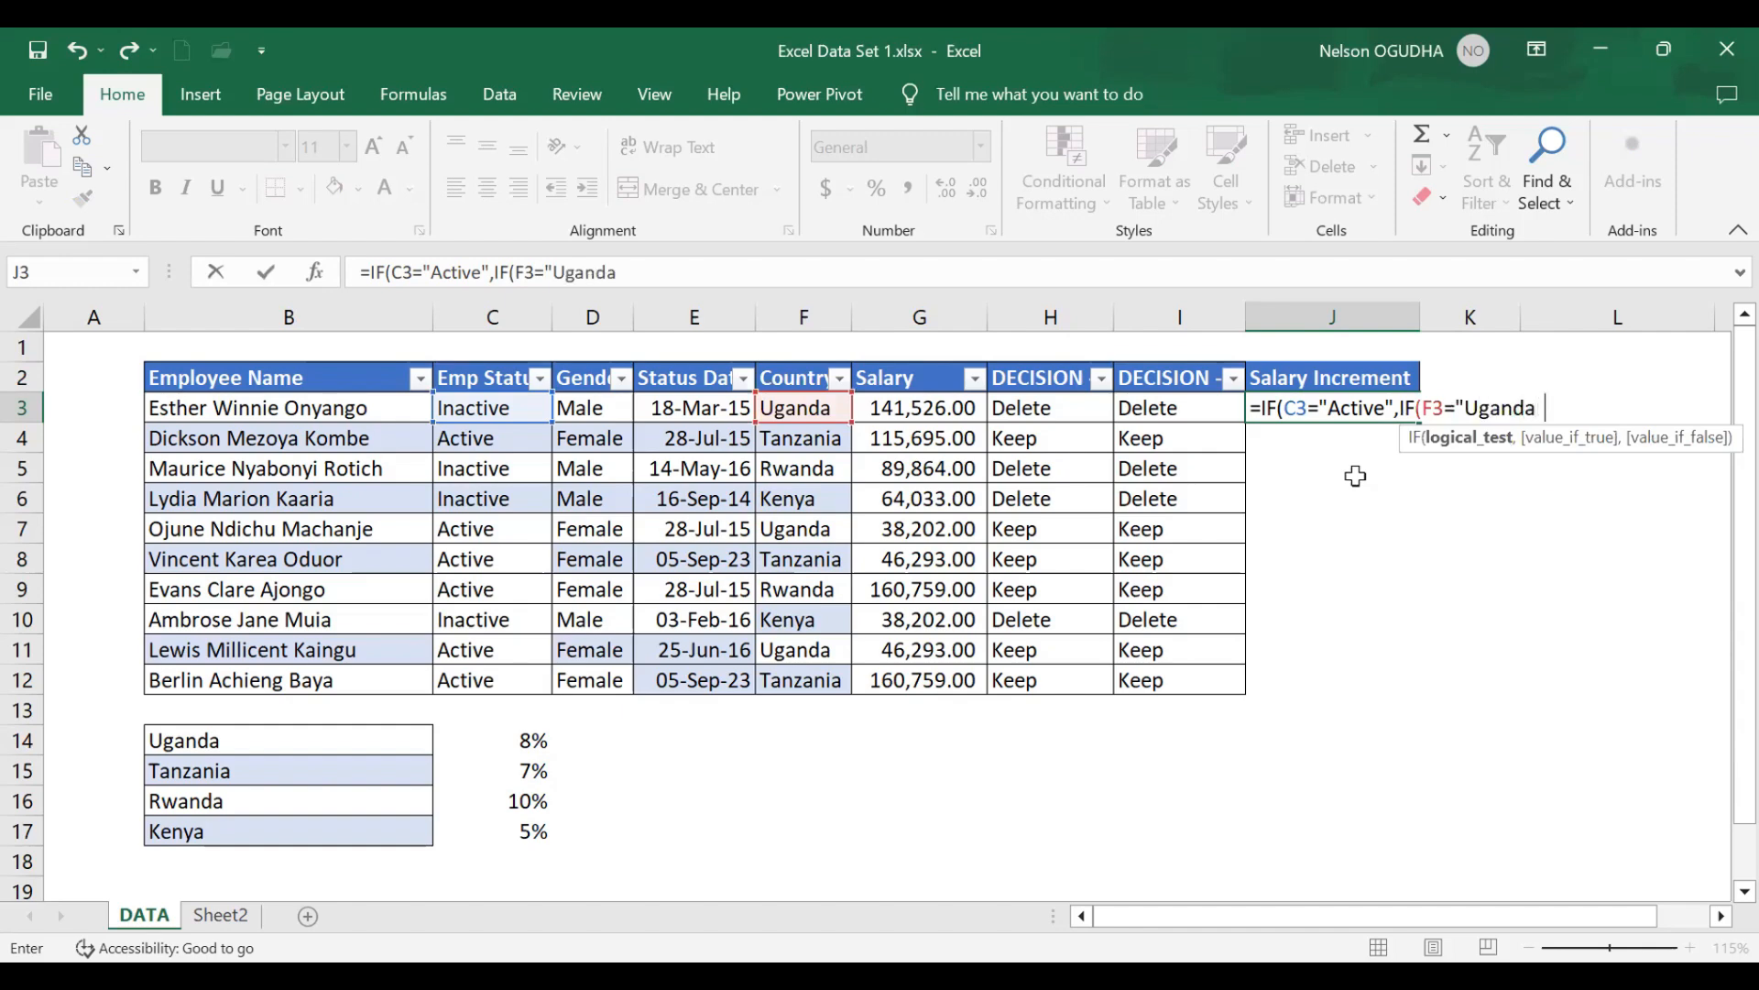
text( ,)
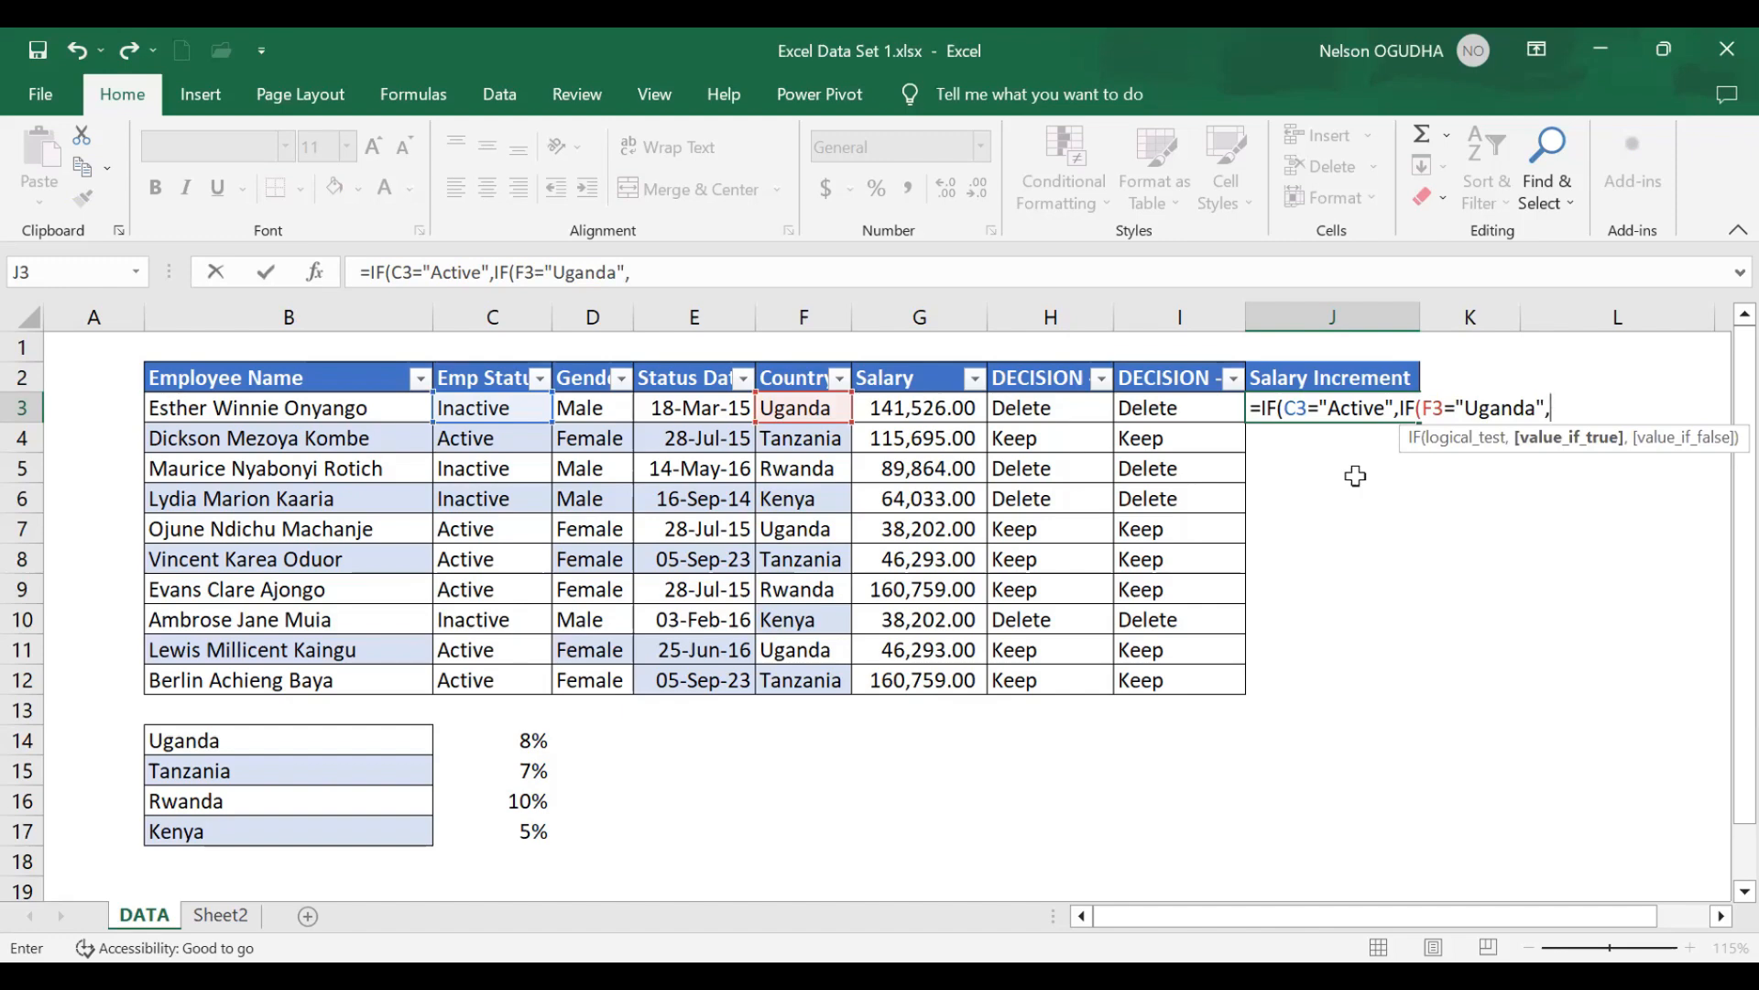
click(953, 406)
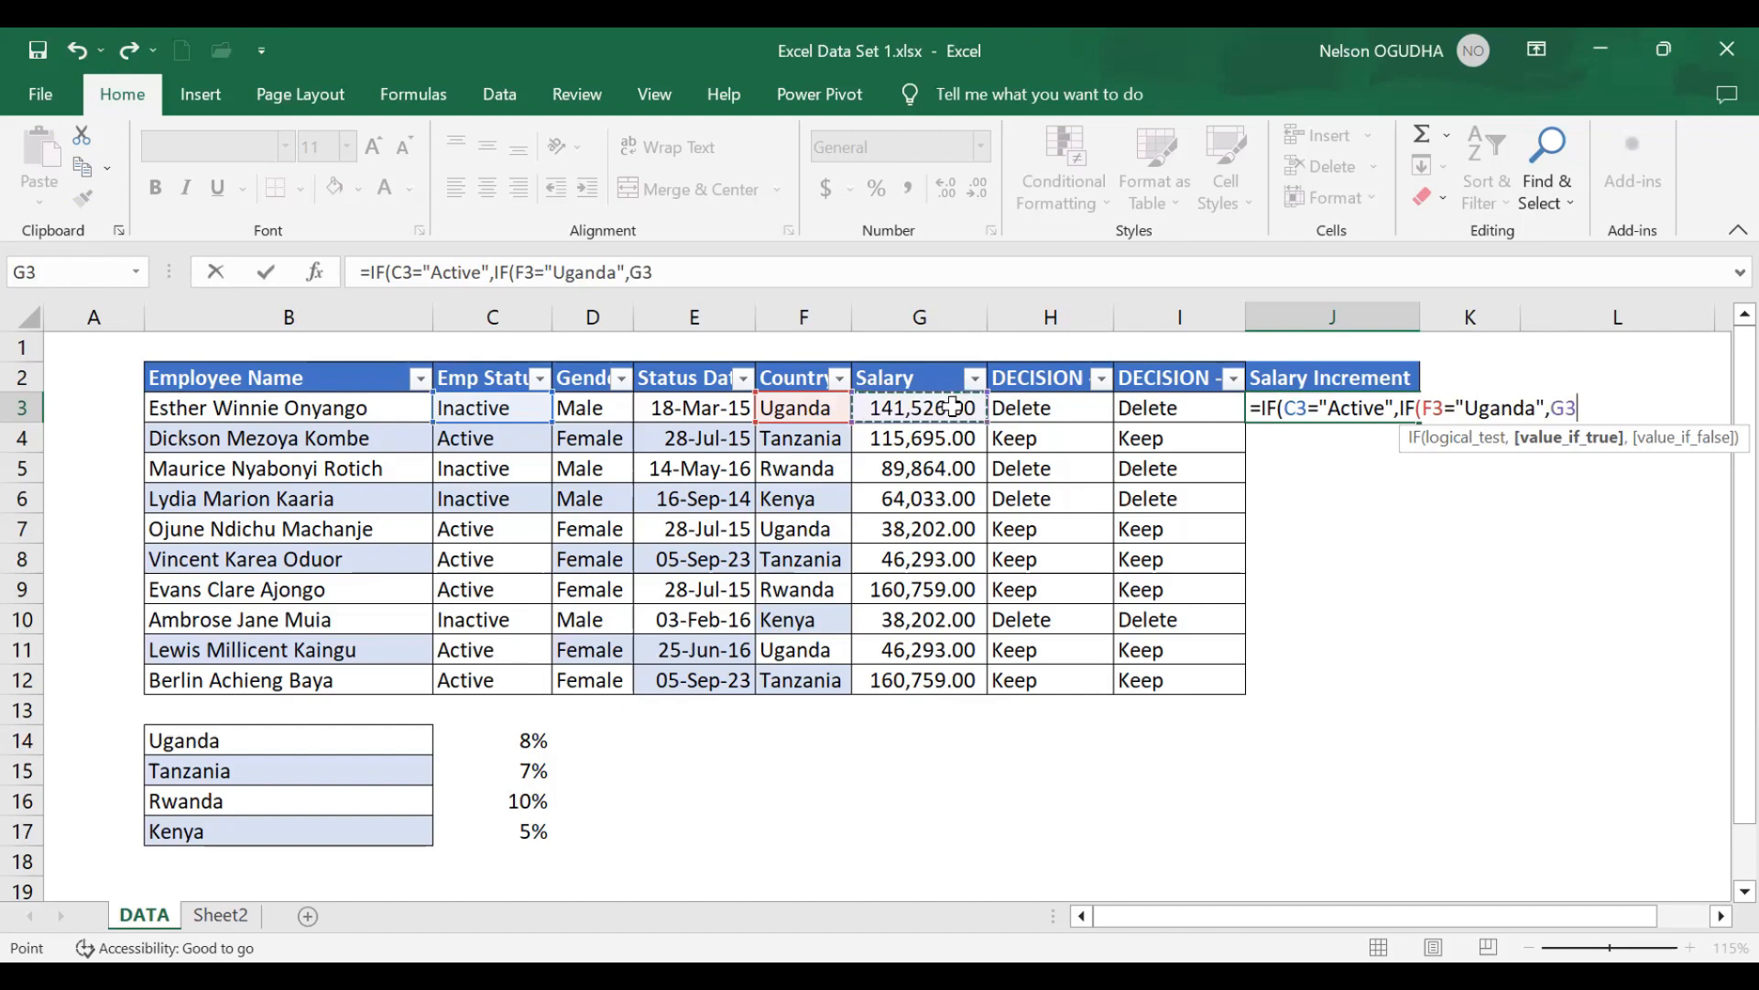
text(*8%)
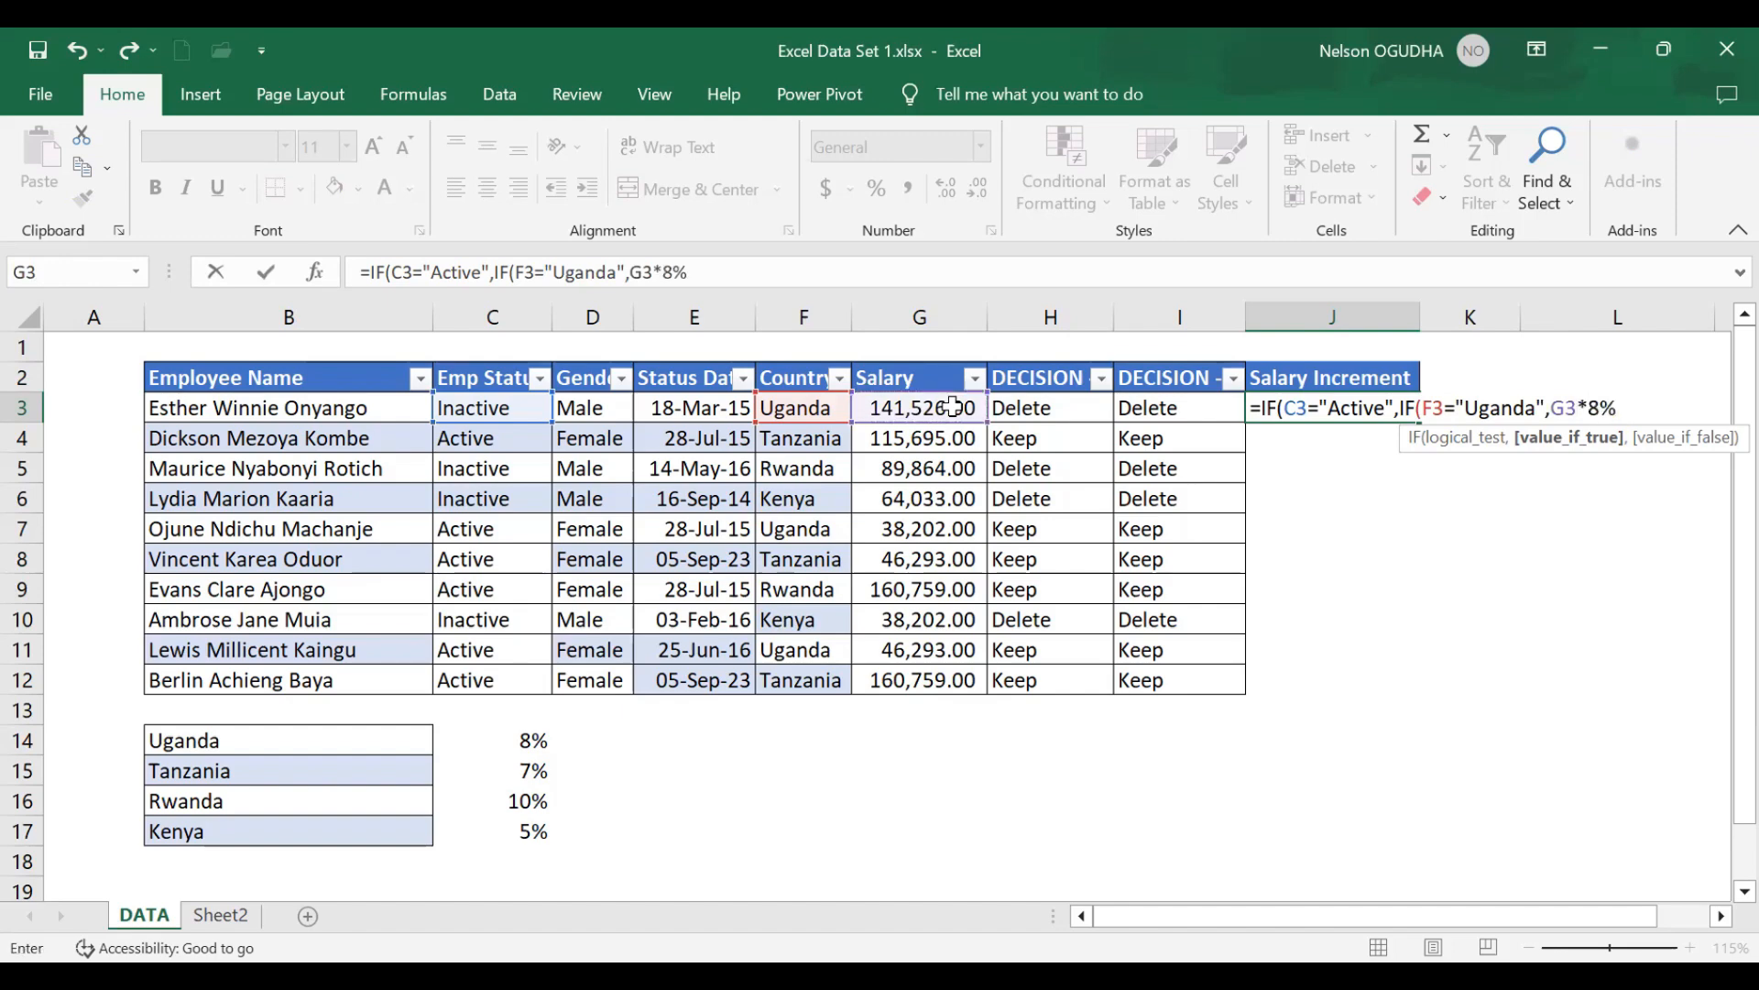
text(,)
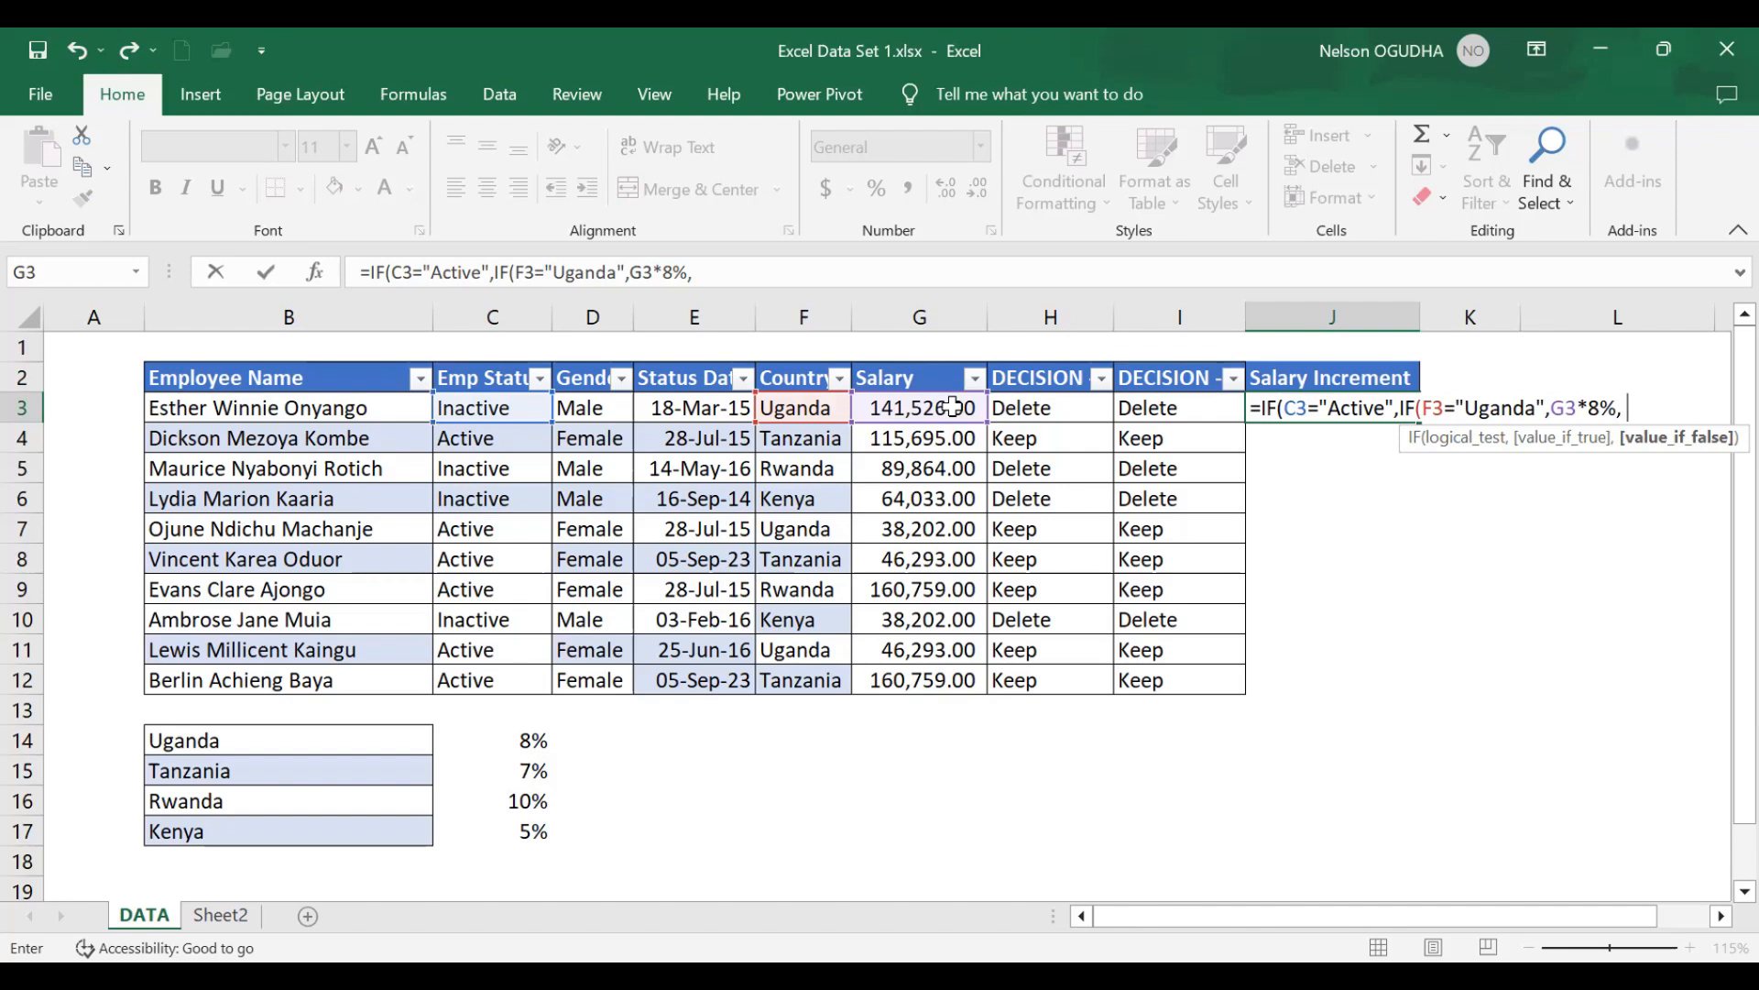
- Nest another IF as the value if false, testing whether F3 equals "Tanzania" and returning G3*7%
key(BackSpace)
text(IF()
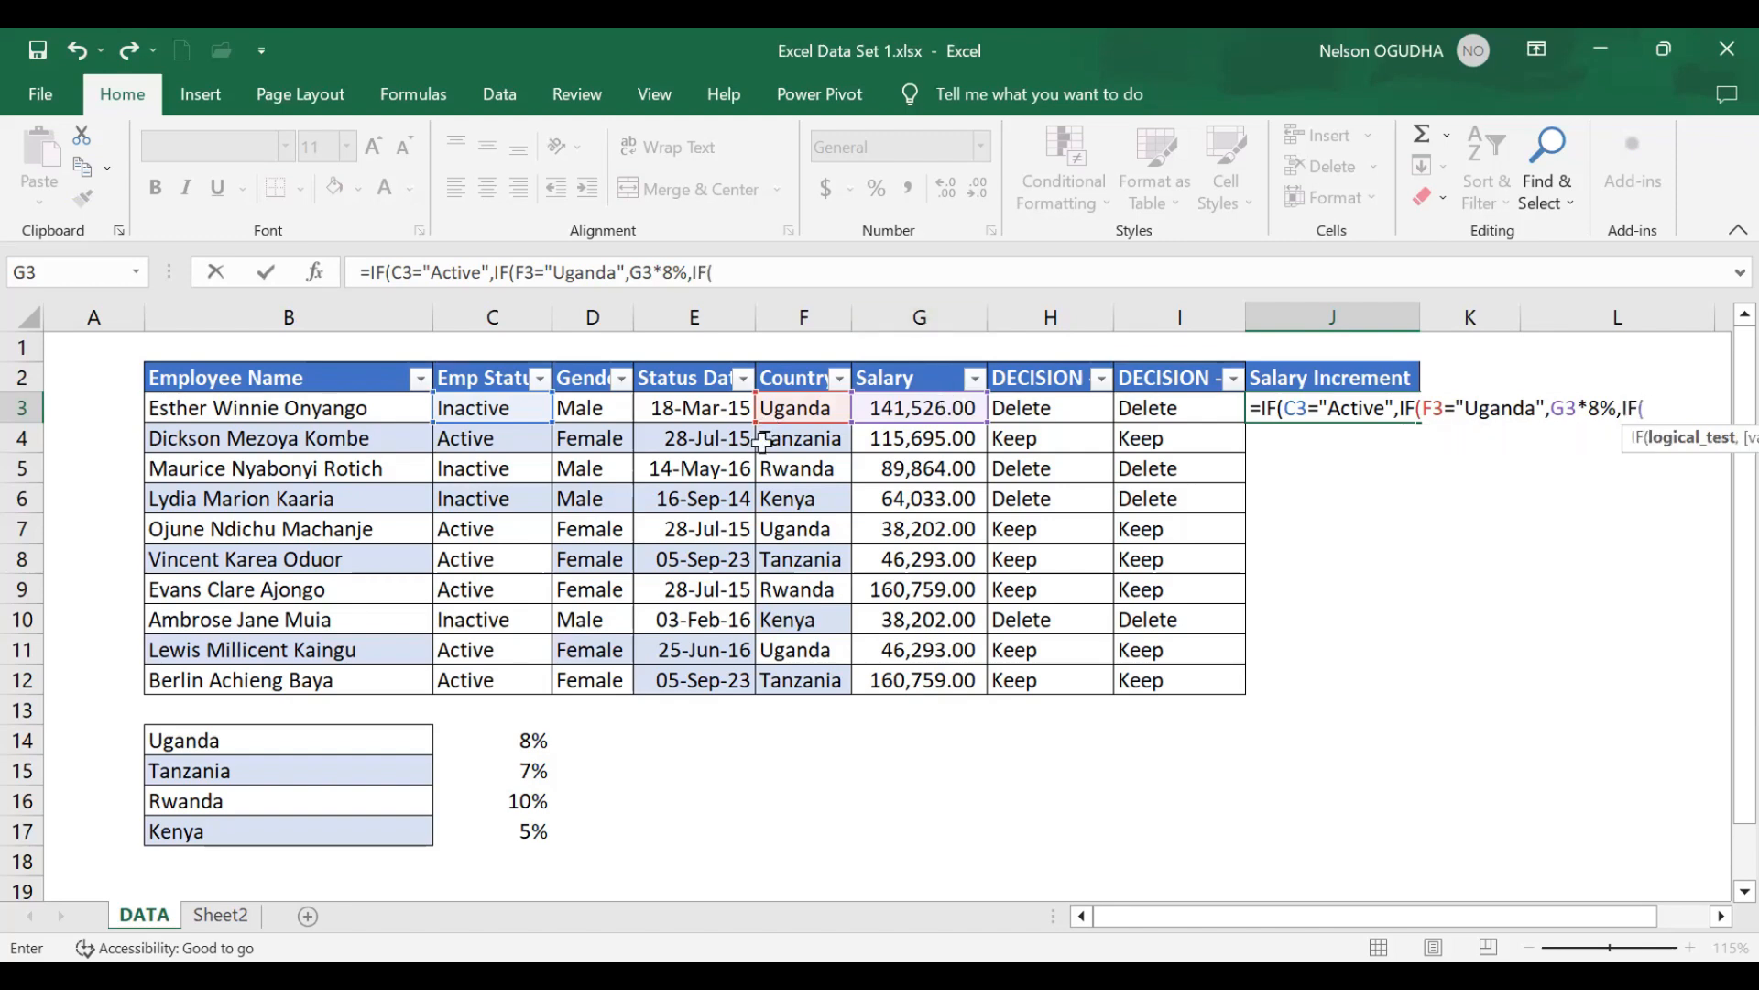
click(791, 411)
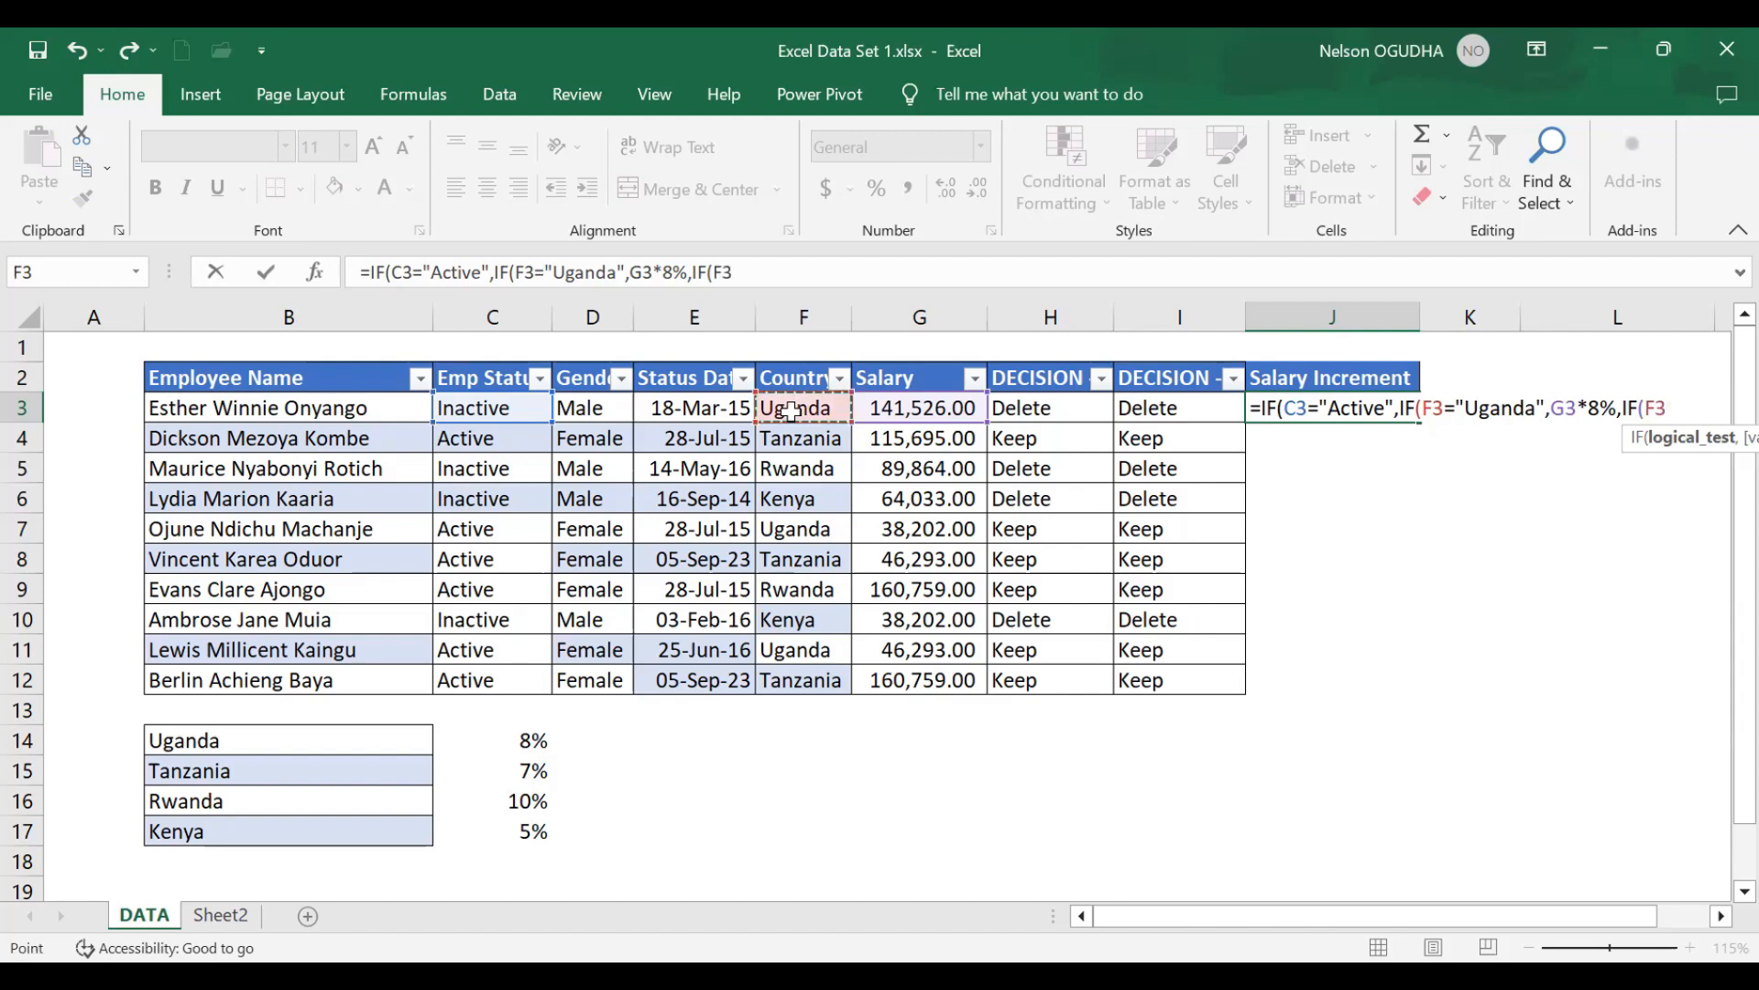
text(="Tanzania)
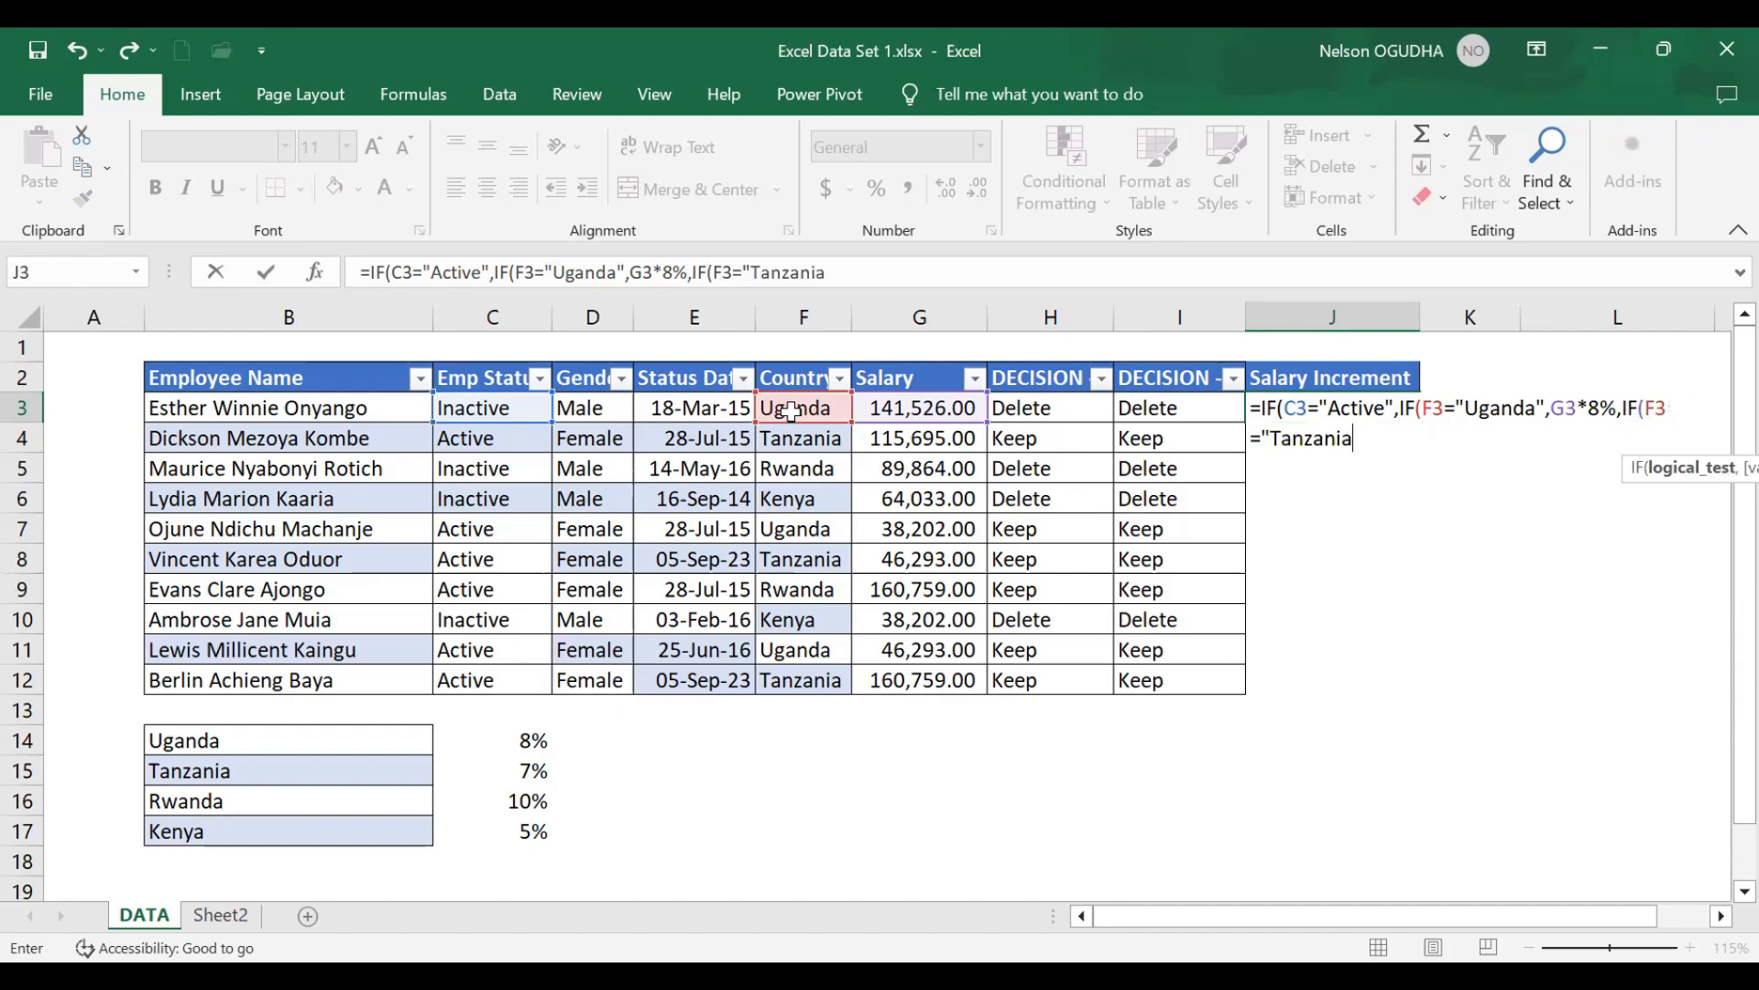
text(",)
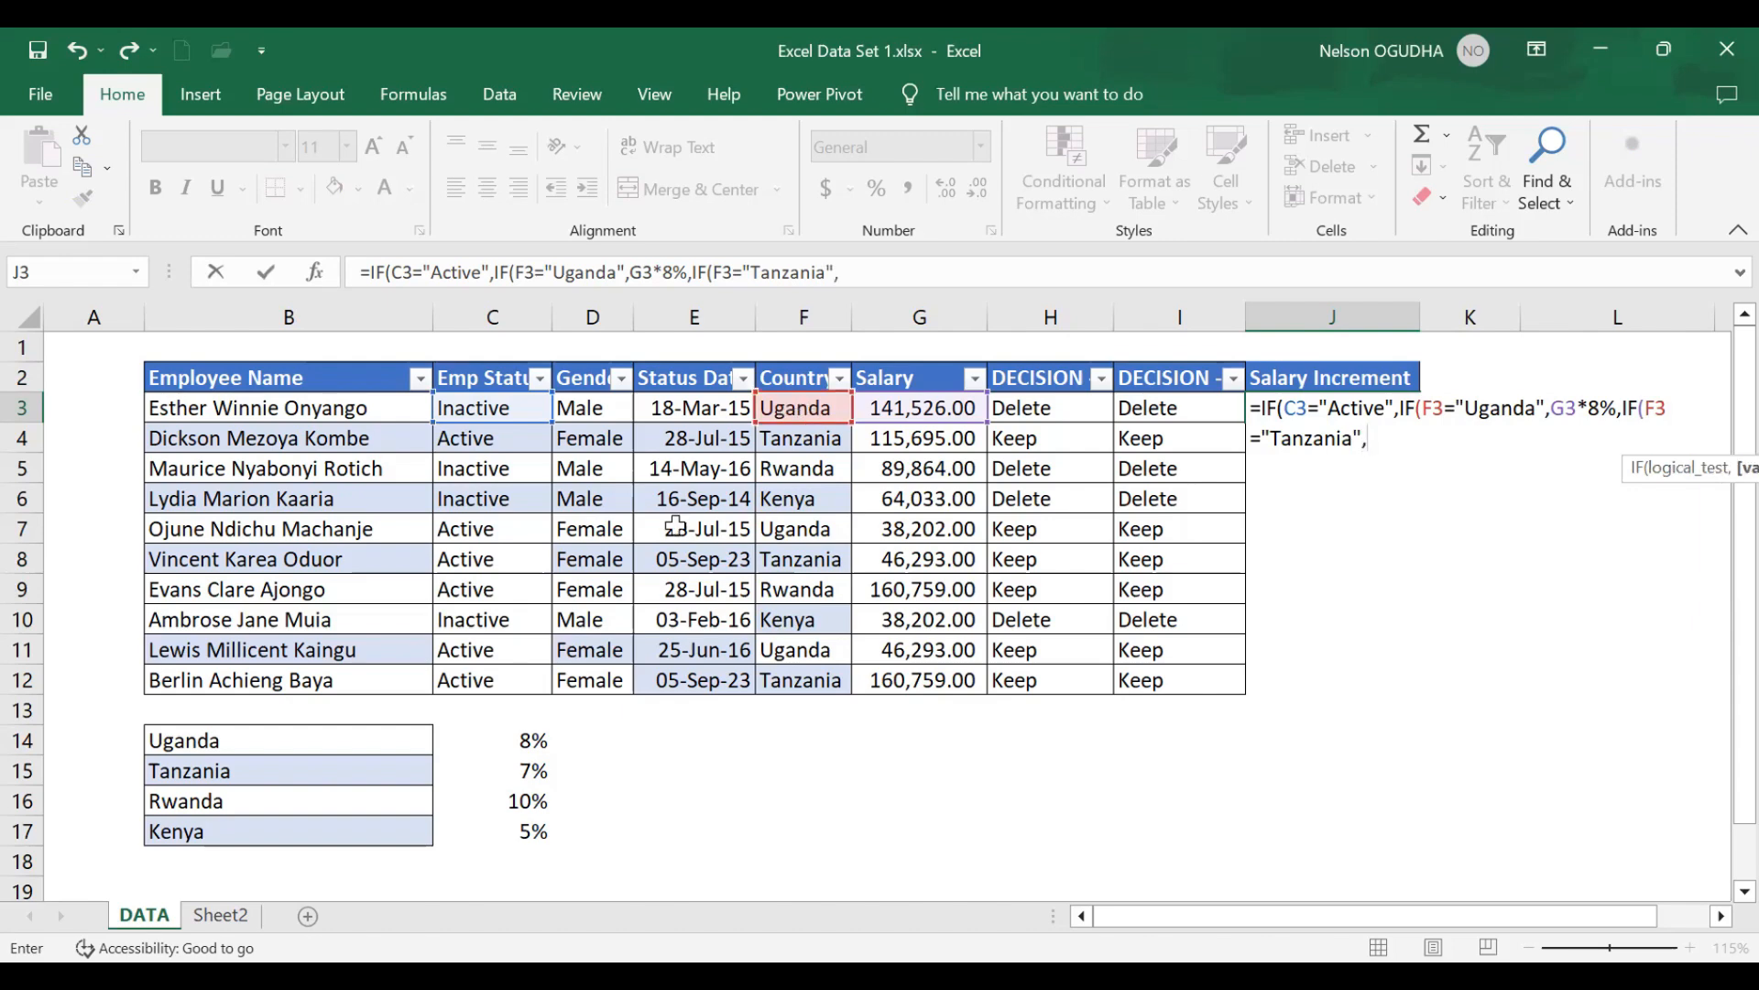
click(903, 408)
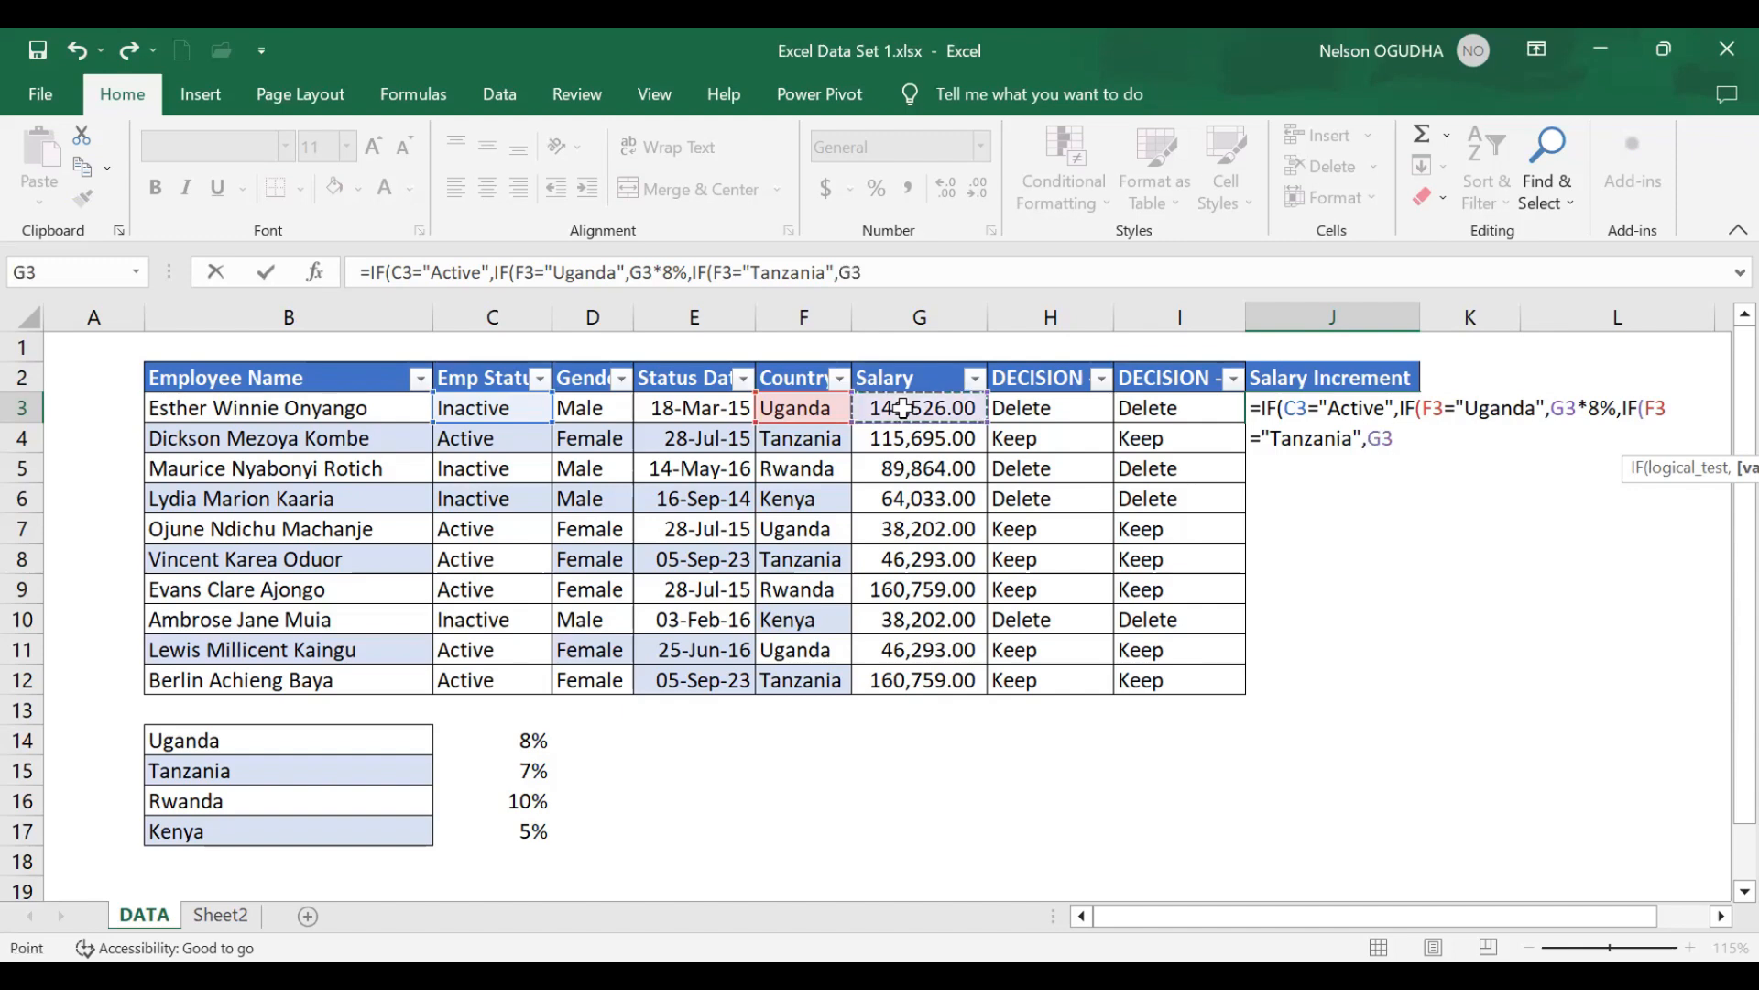
text(*)
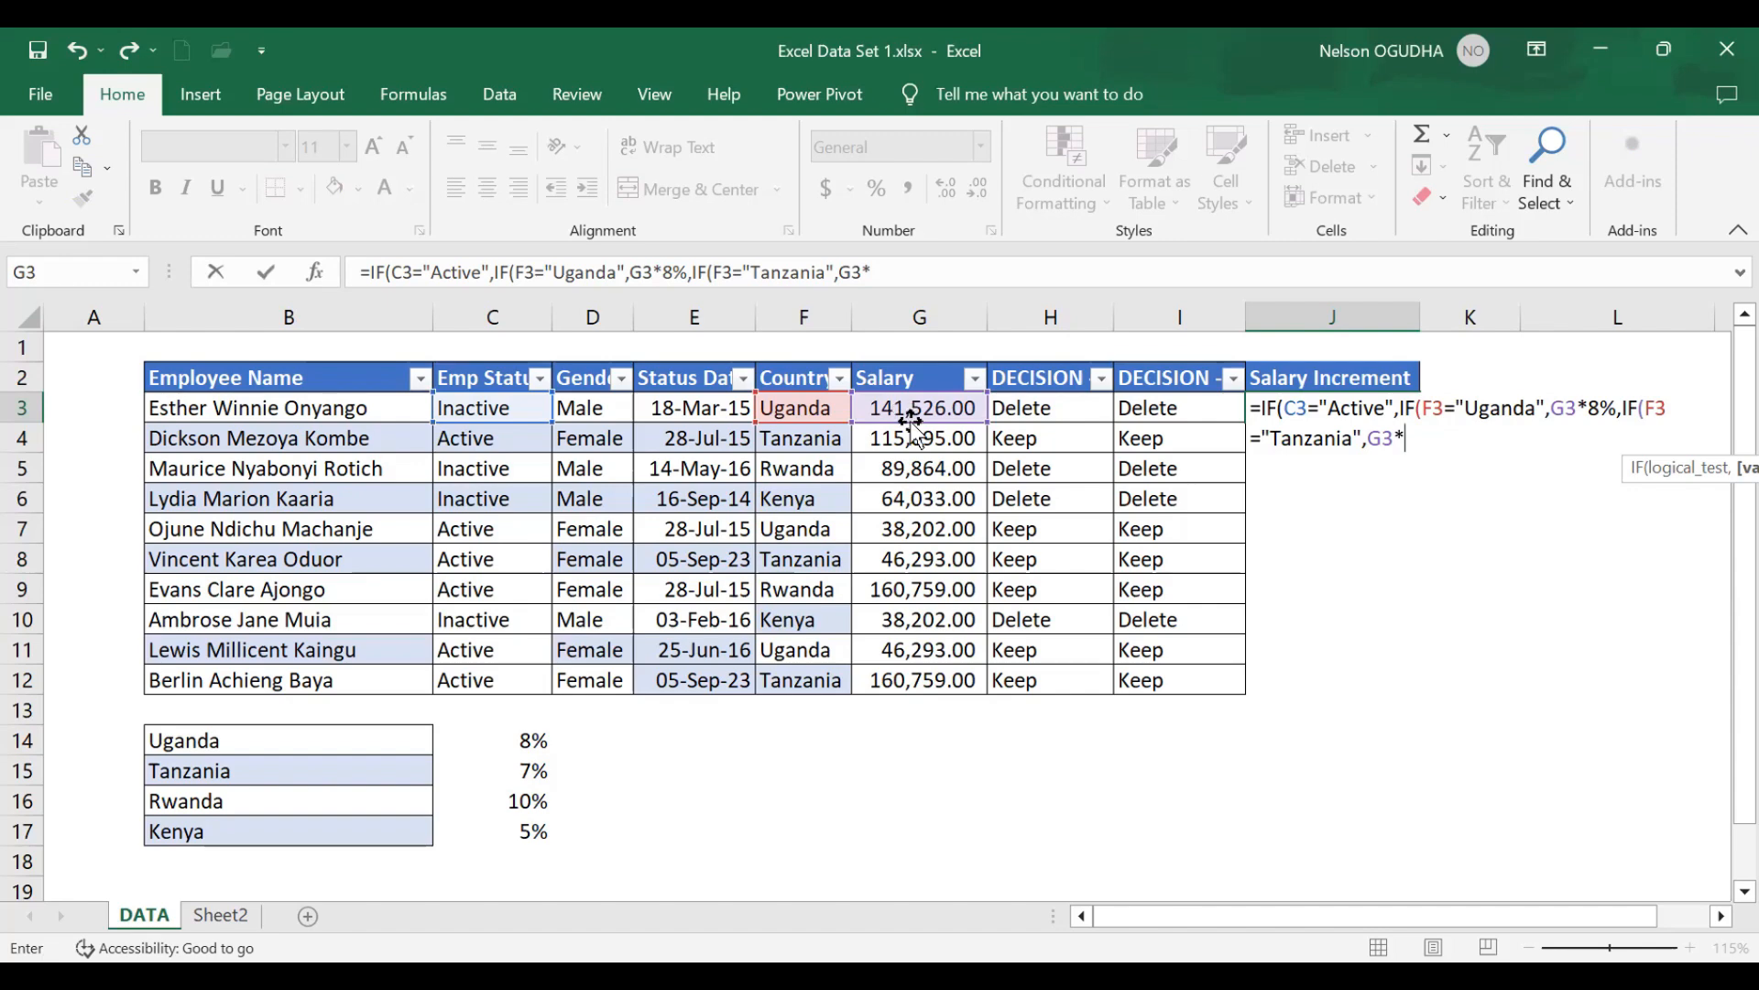
text(7%)
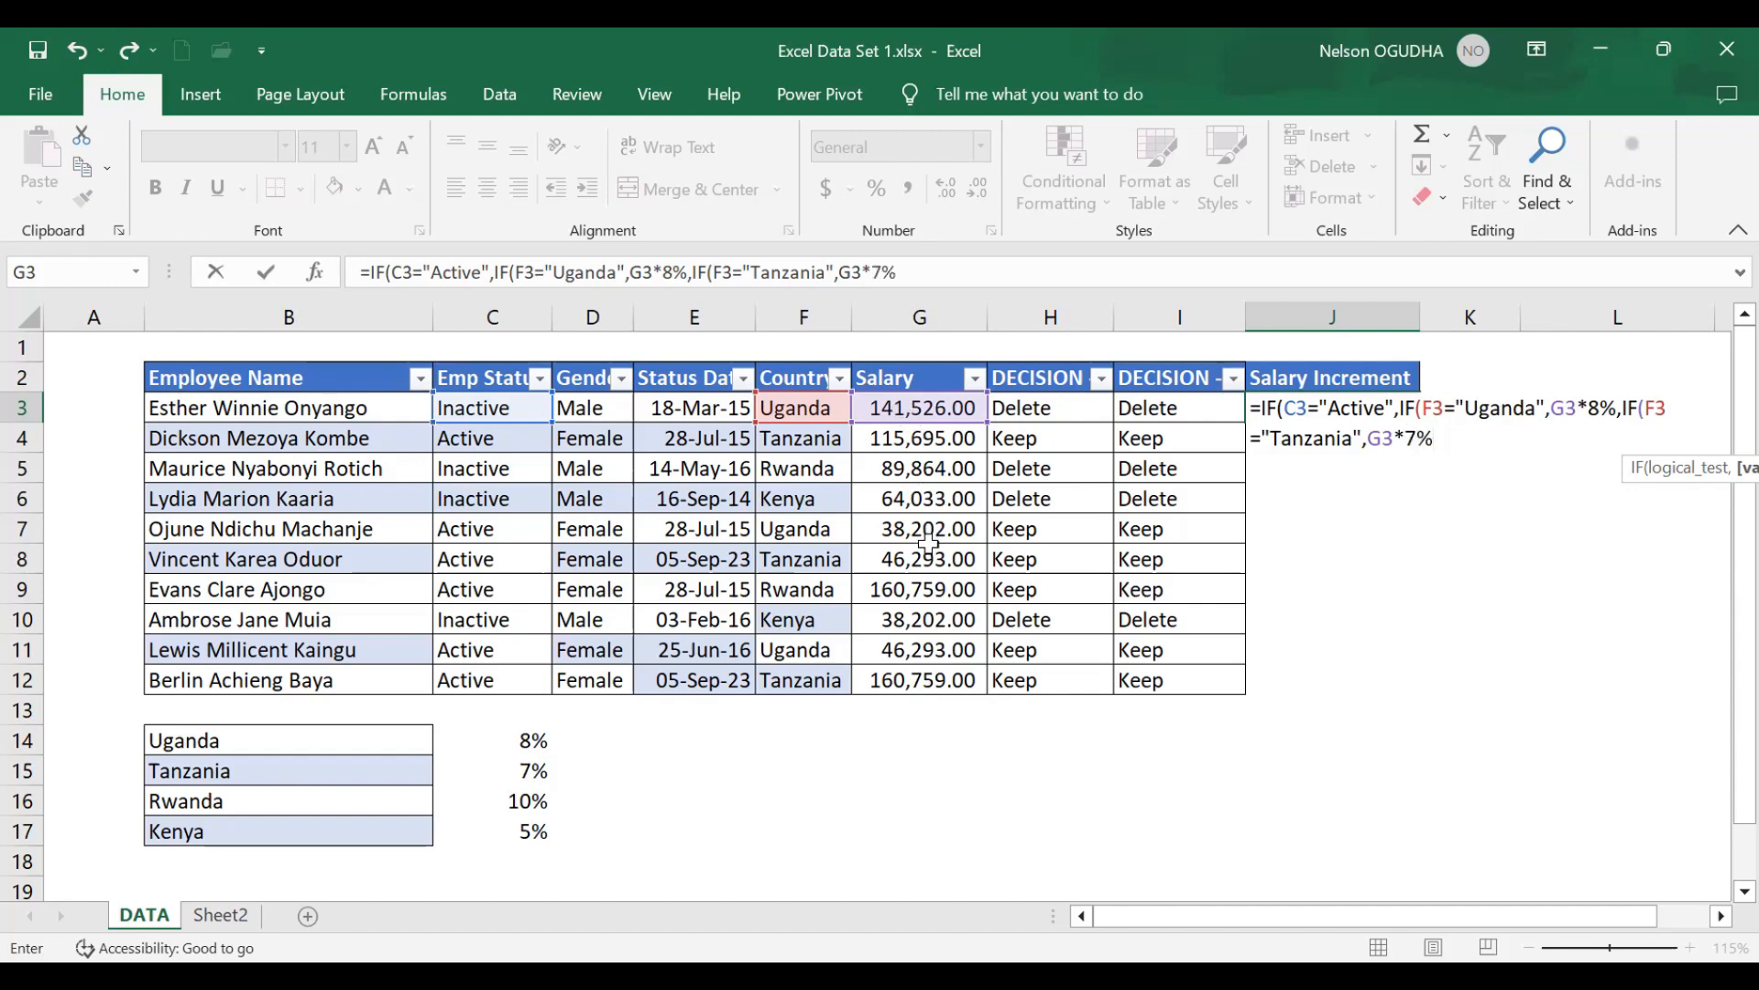
text(,)
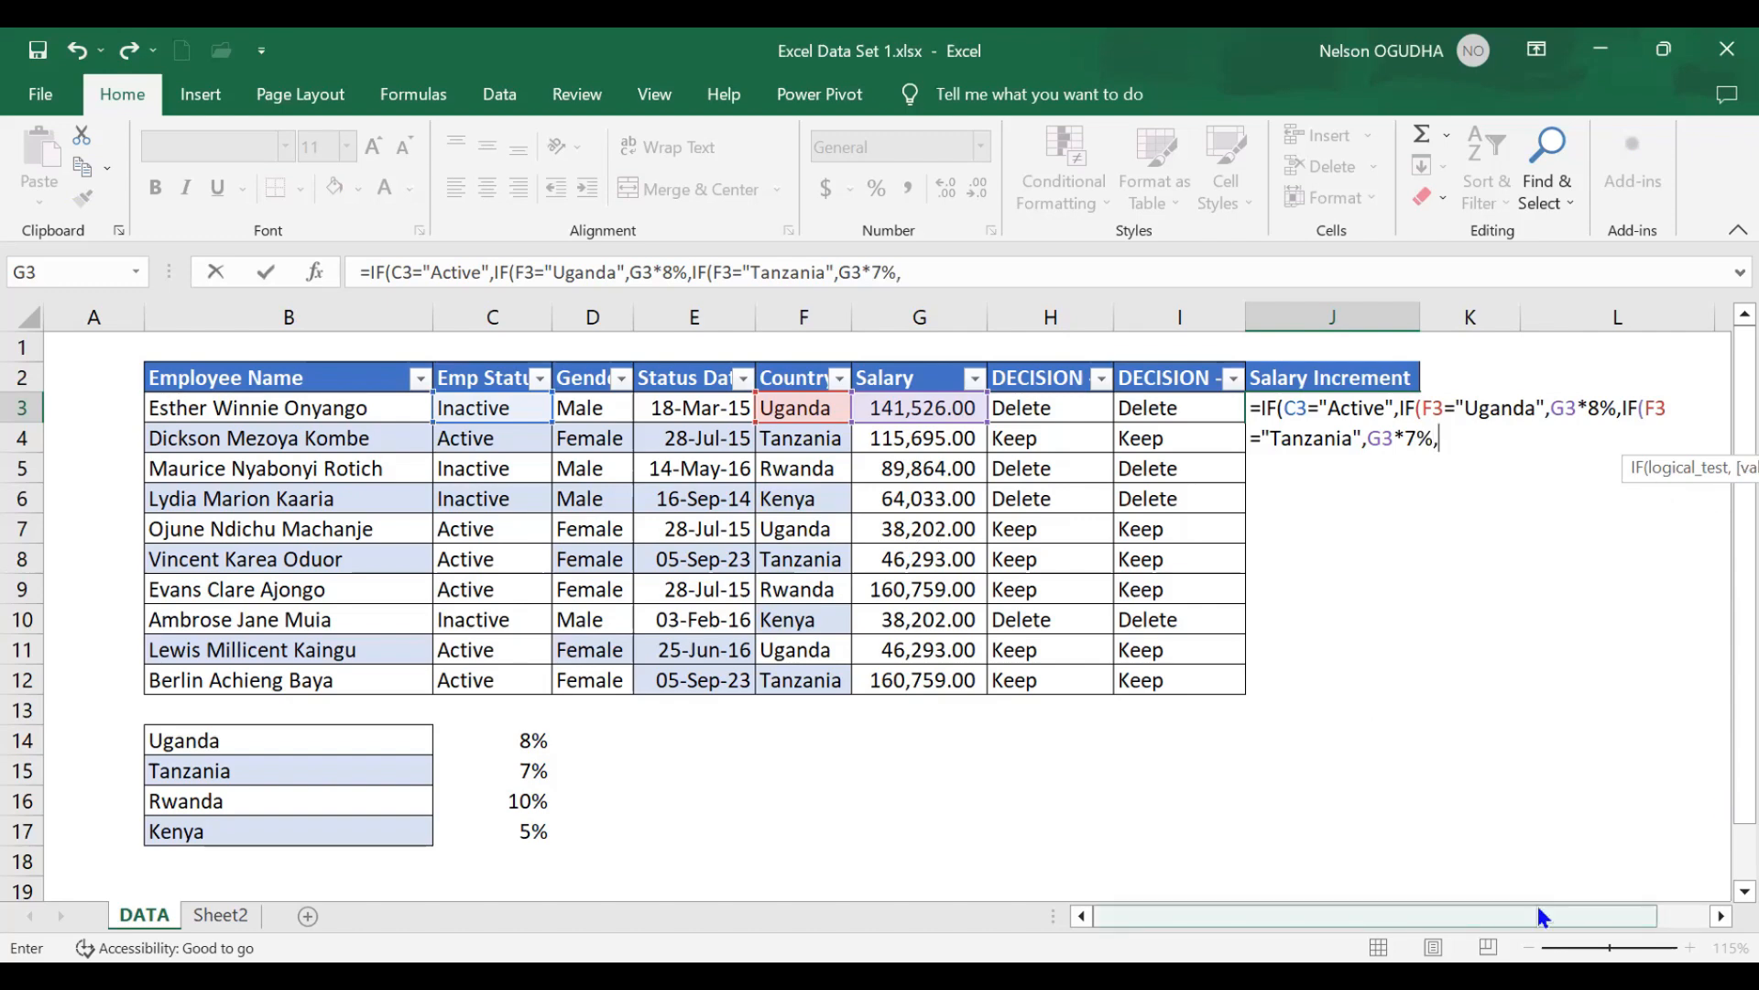
- Continue the J3 formula with a nested IF that returns G3*10% when F3 equals "Rwanda"
drag(1538, 905, 1583, 887)
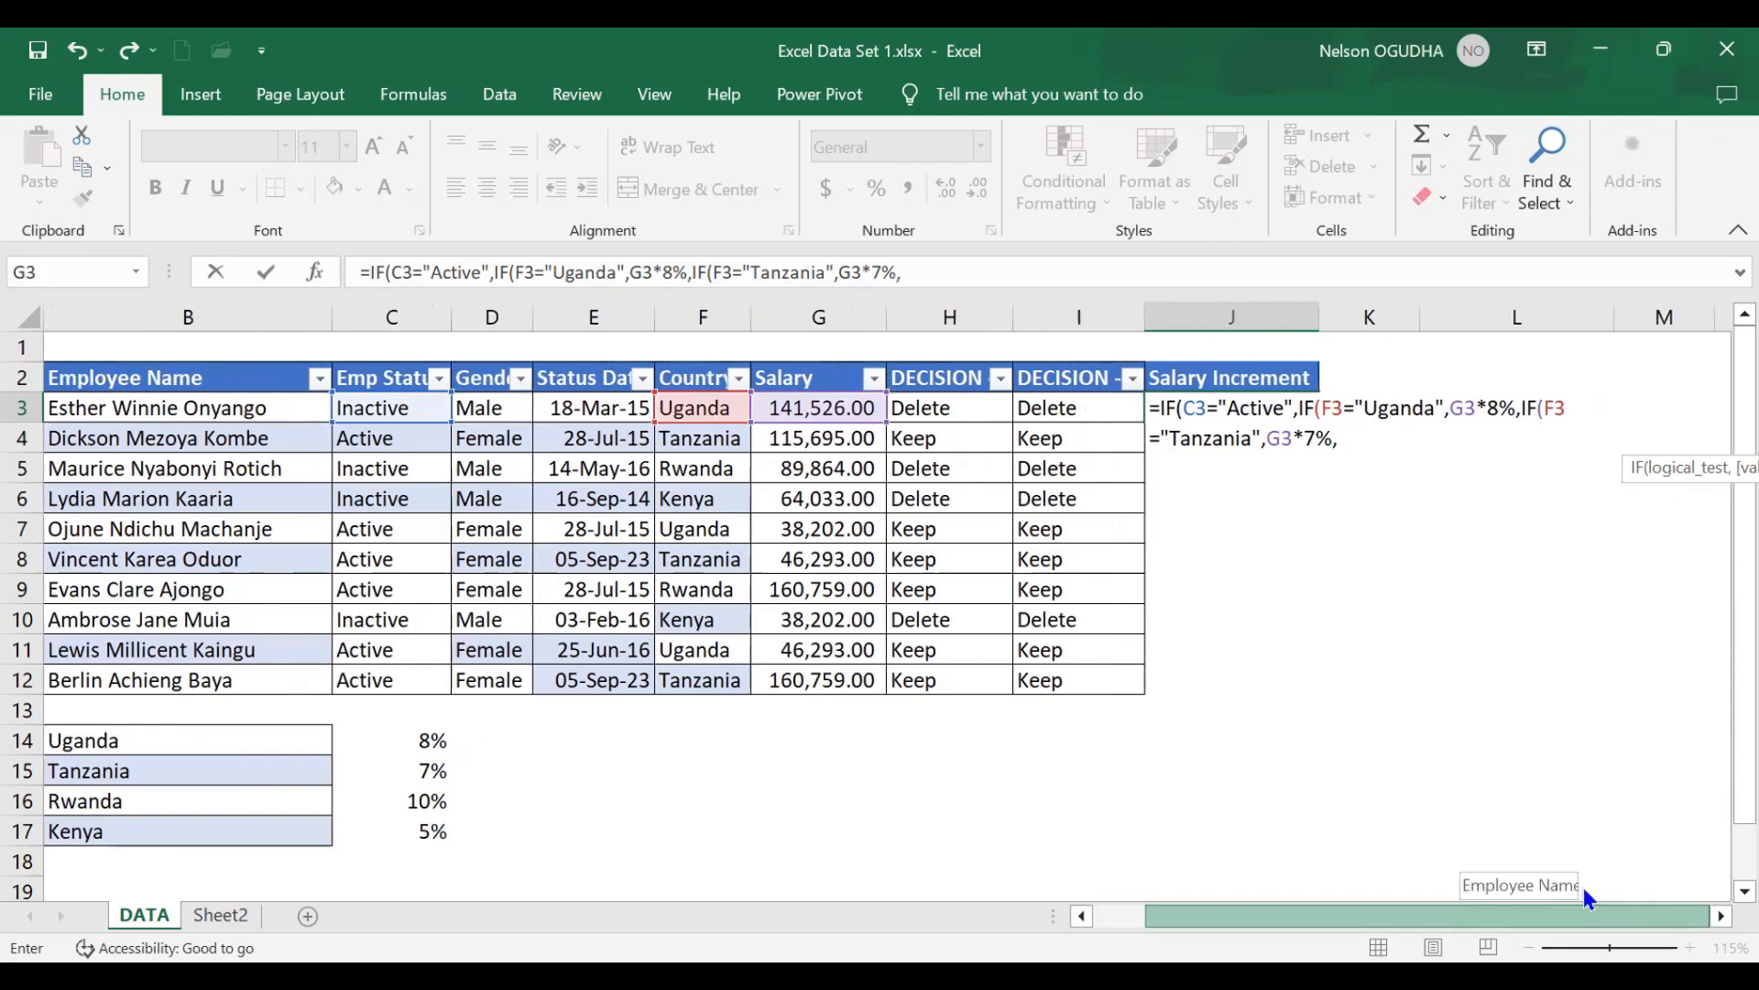
click(1205, 436)
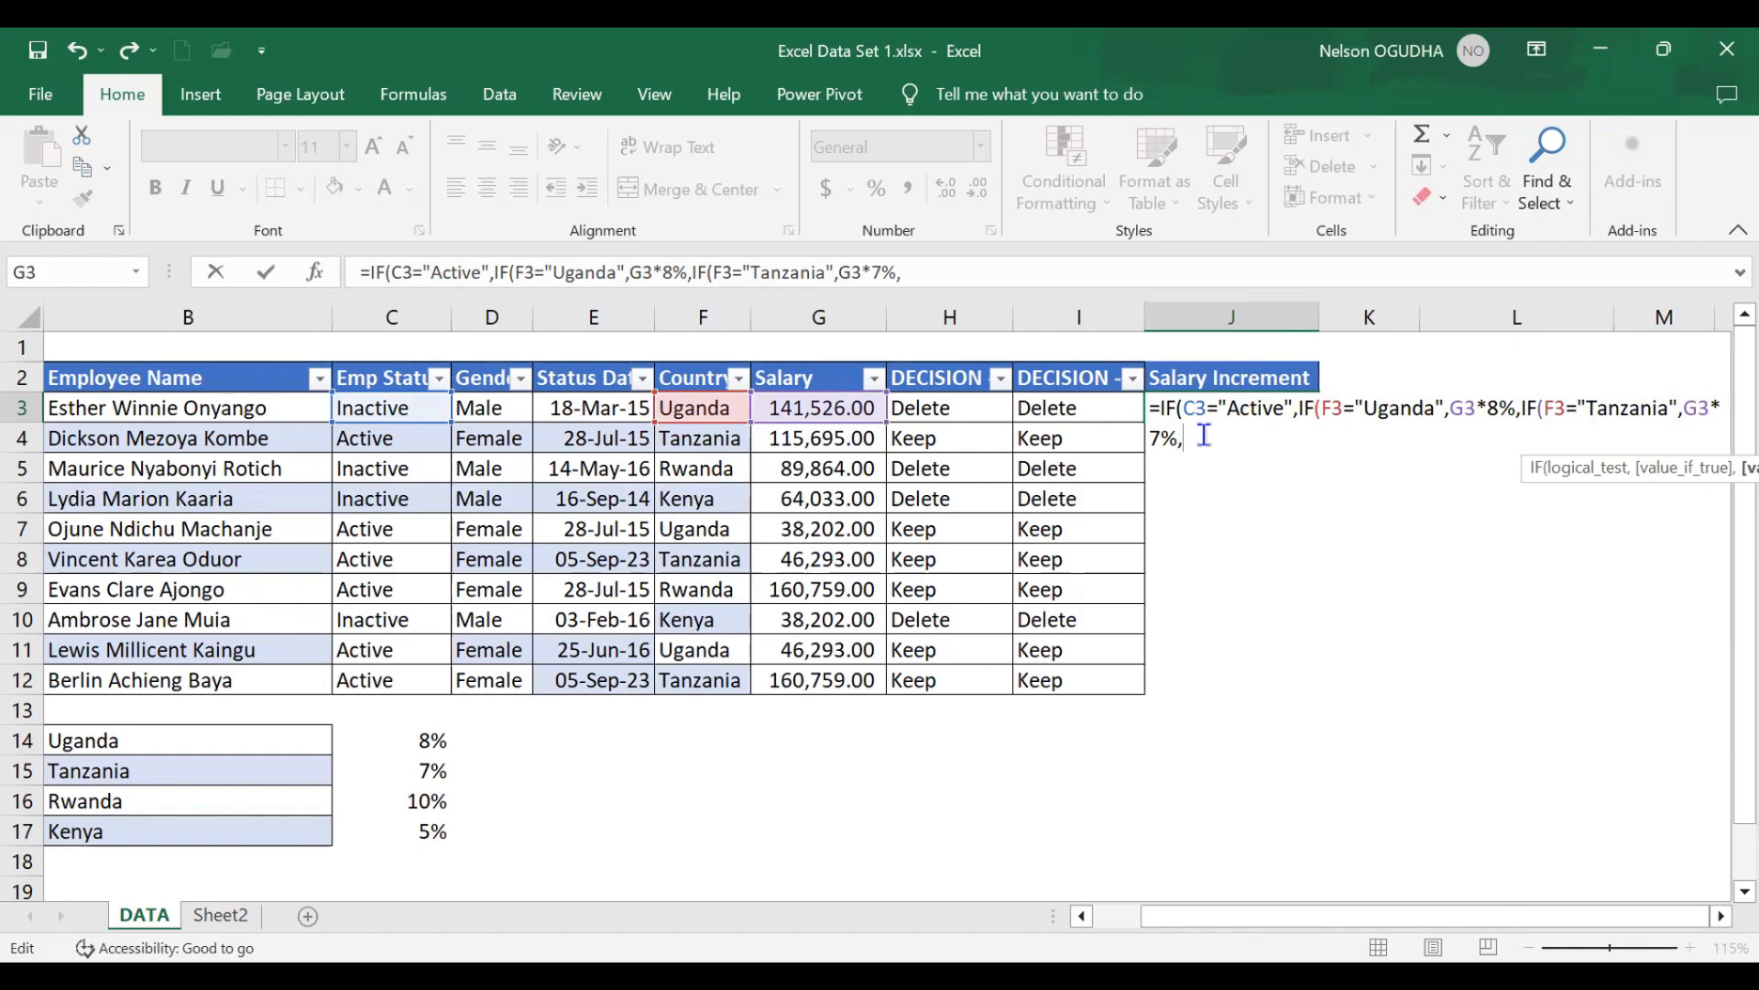
text(IF()
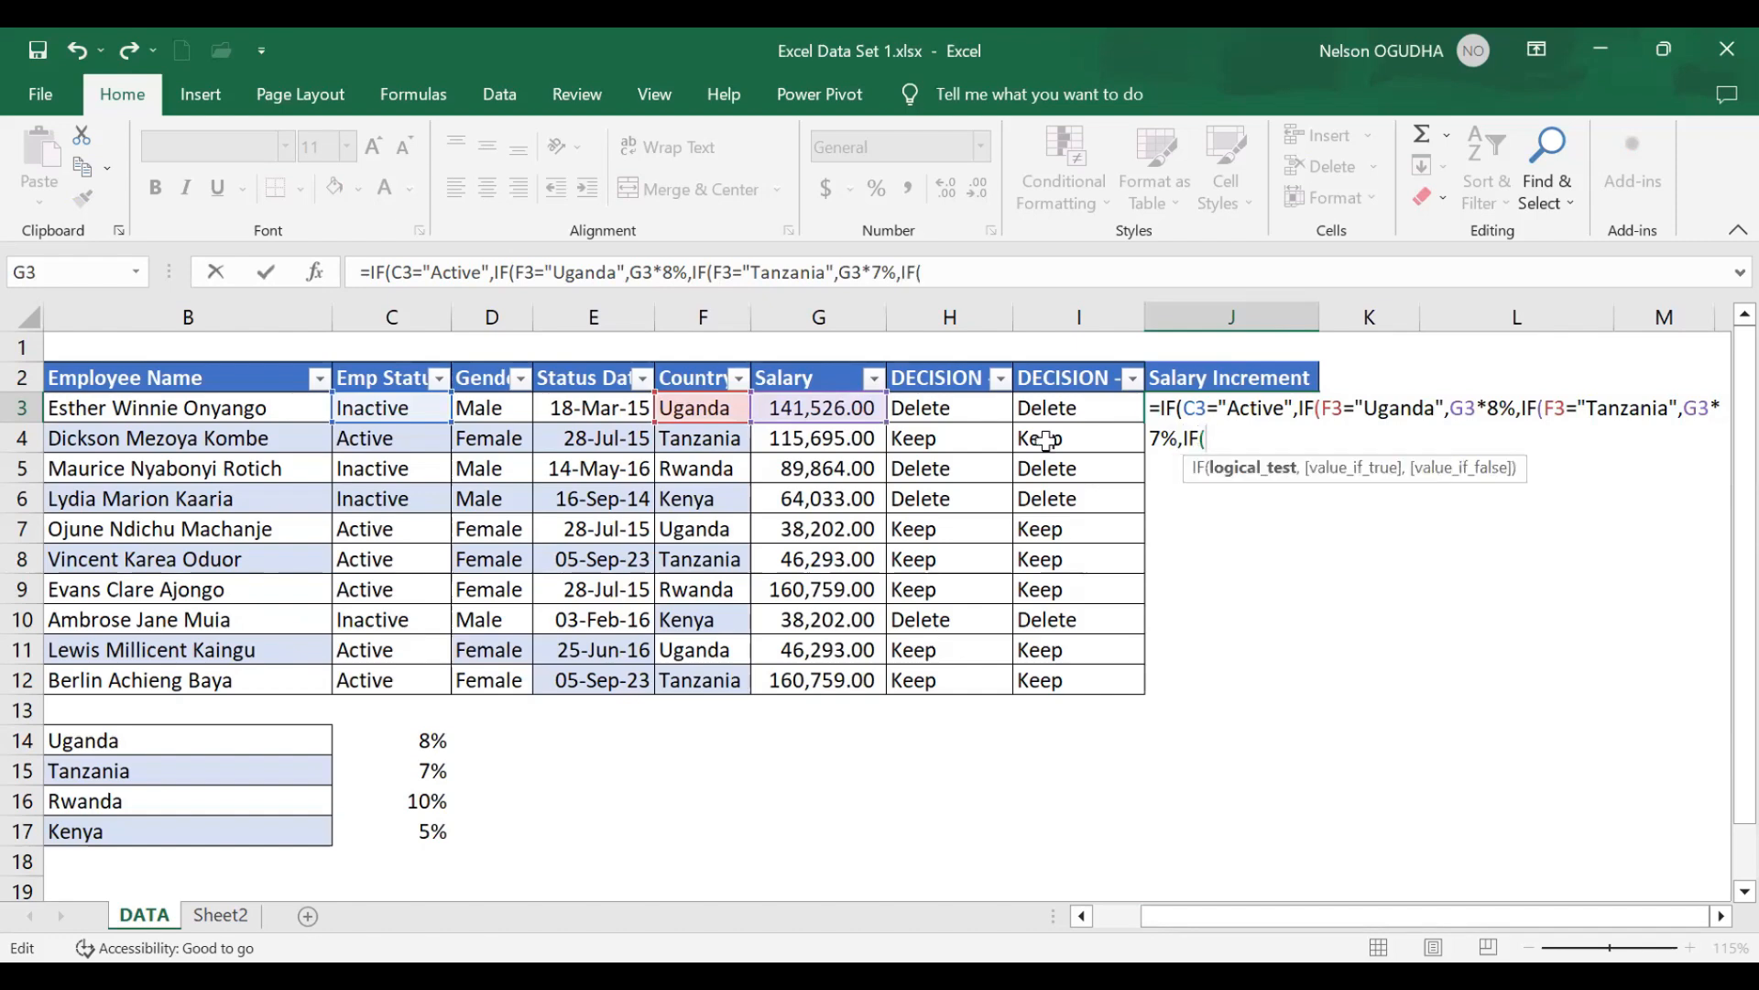
click(689, 408)
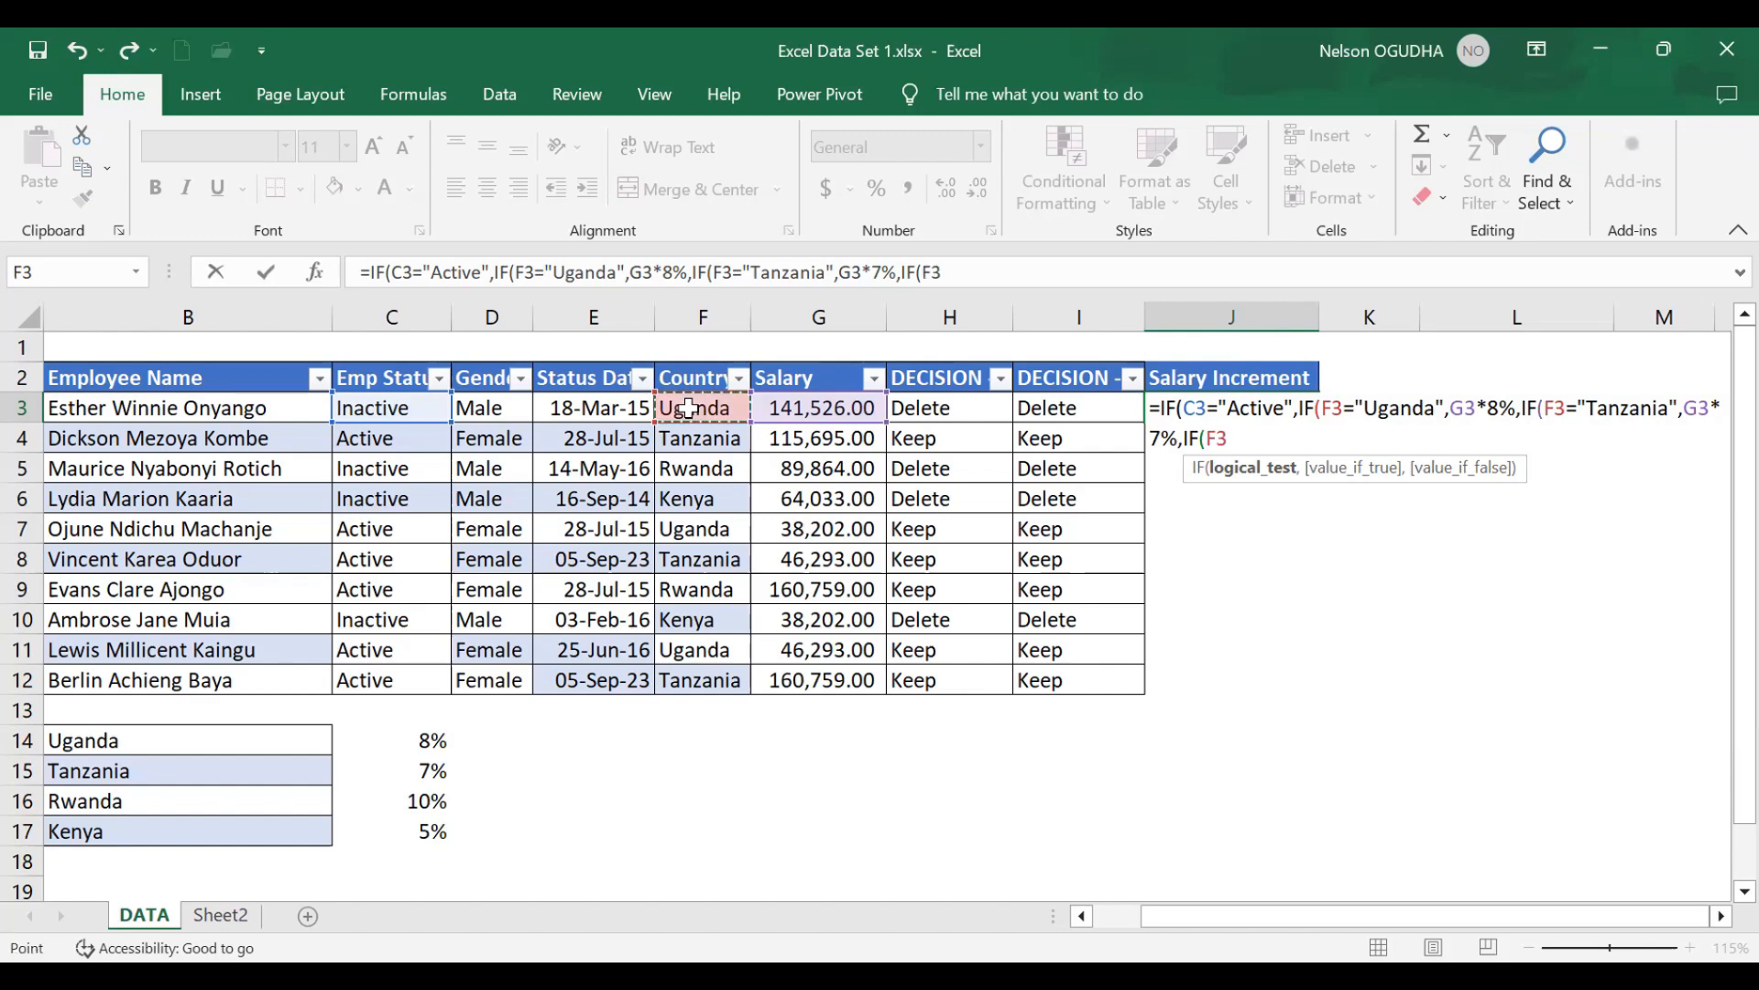
text(="RWA)
key(BackSpace)
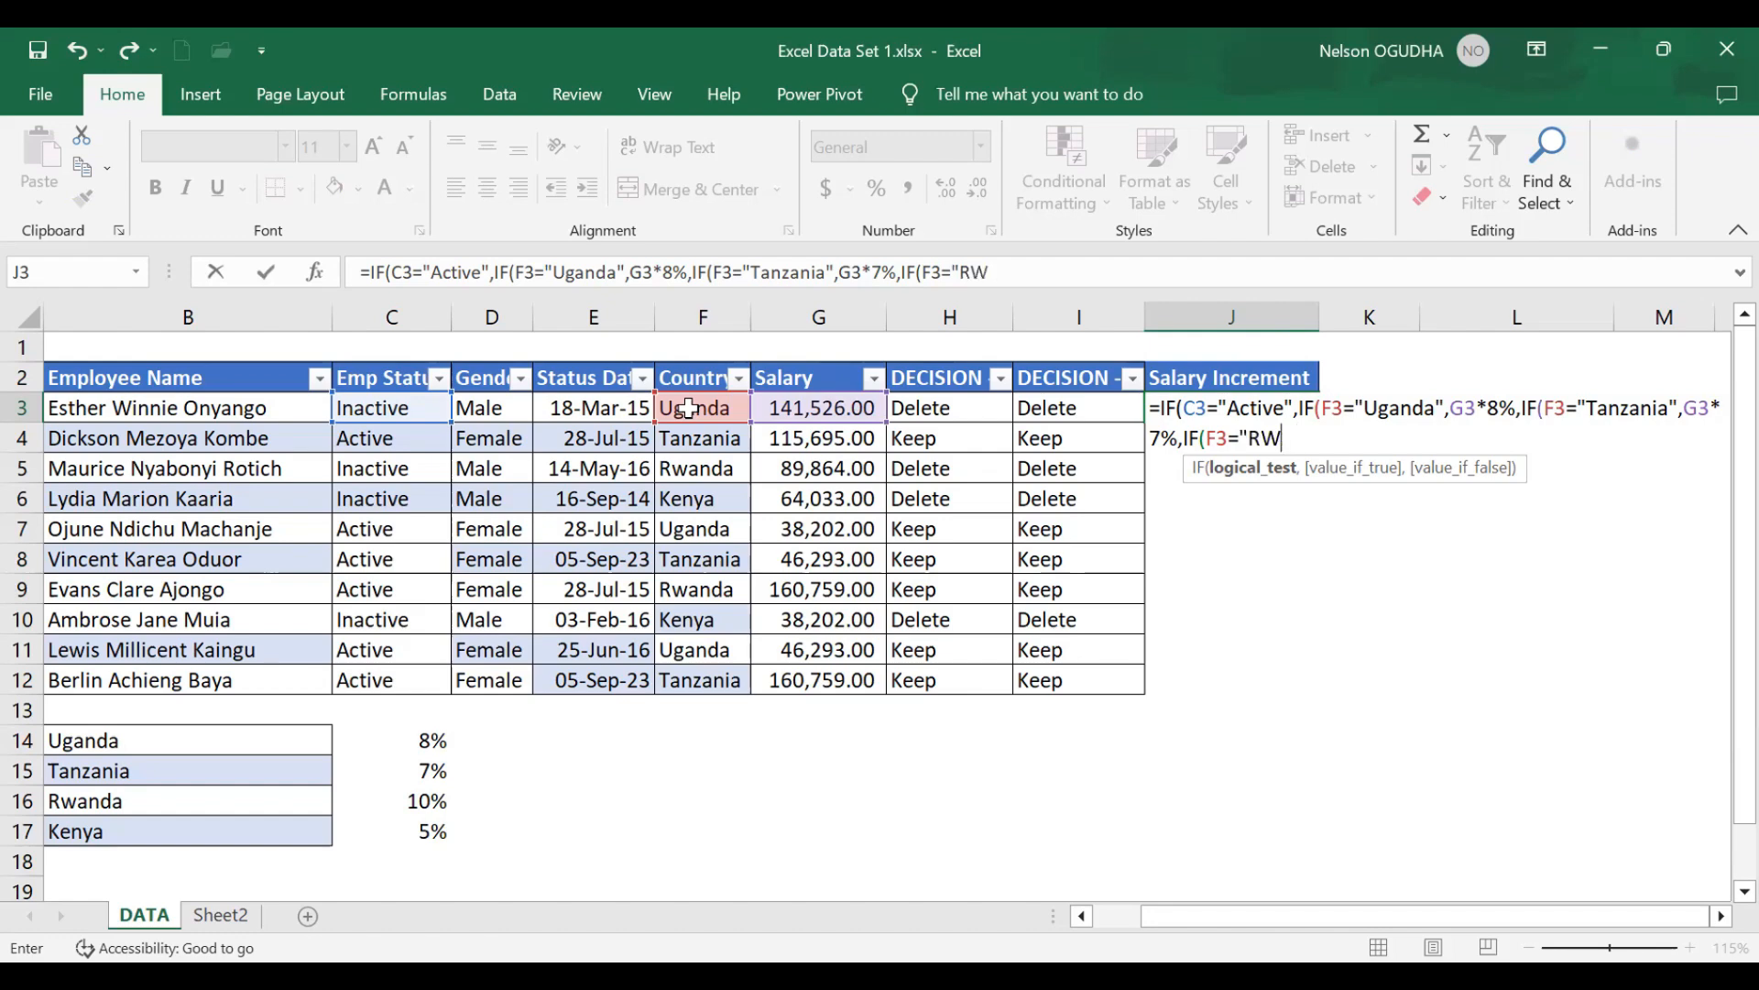
key(BackSpace)
text(wanda",)
click(798, 409)
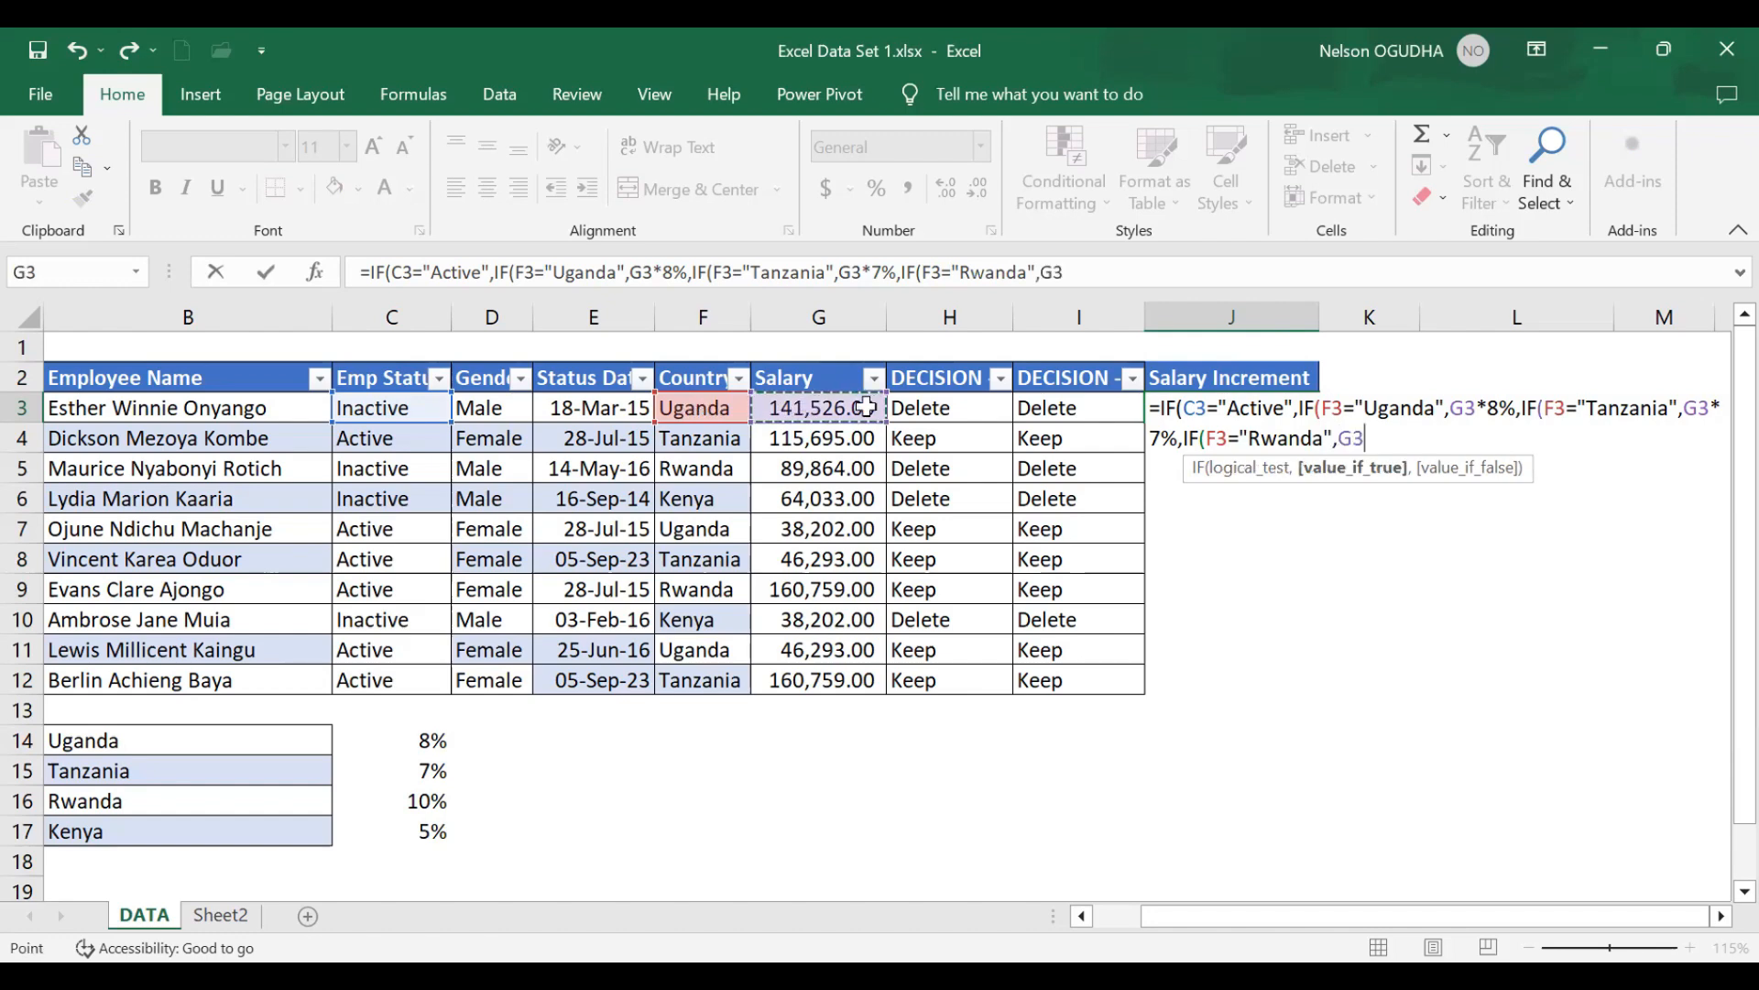
text(*)
text(1)
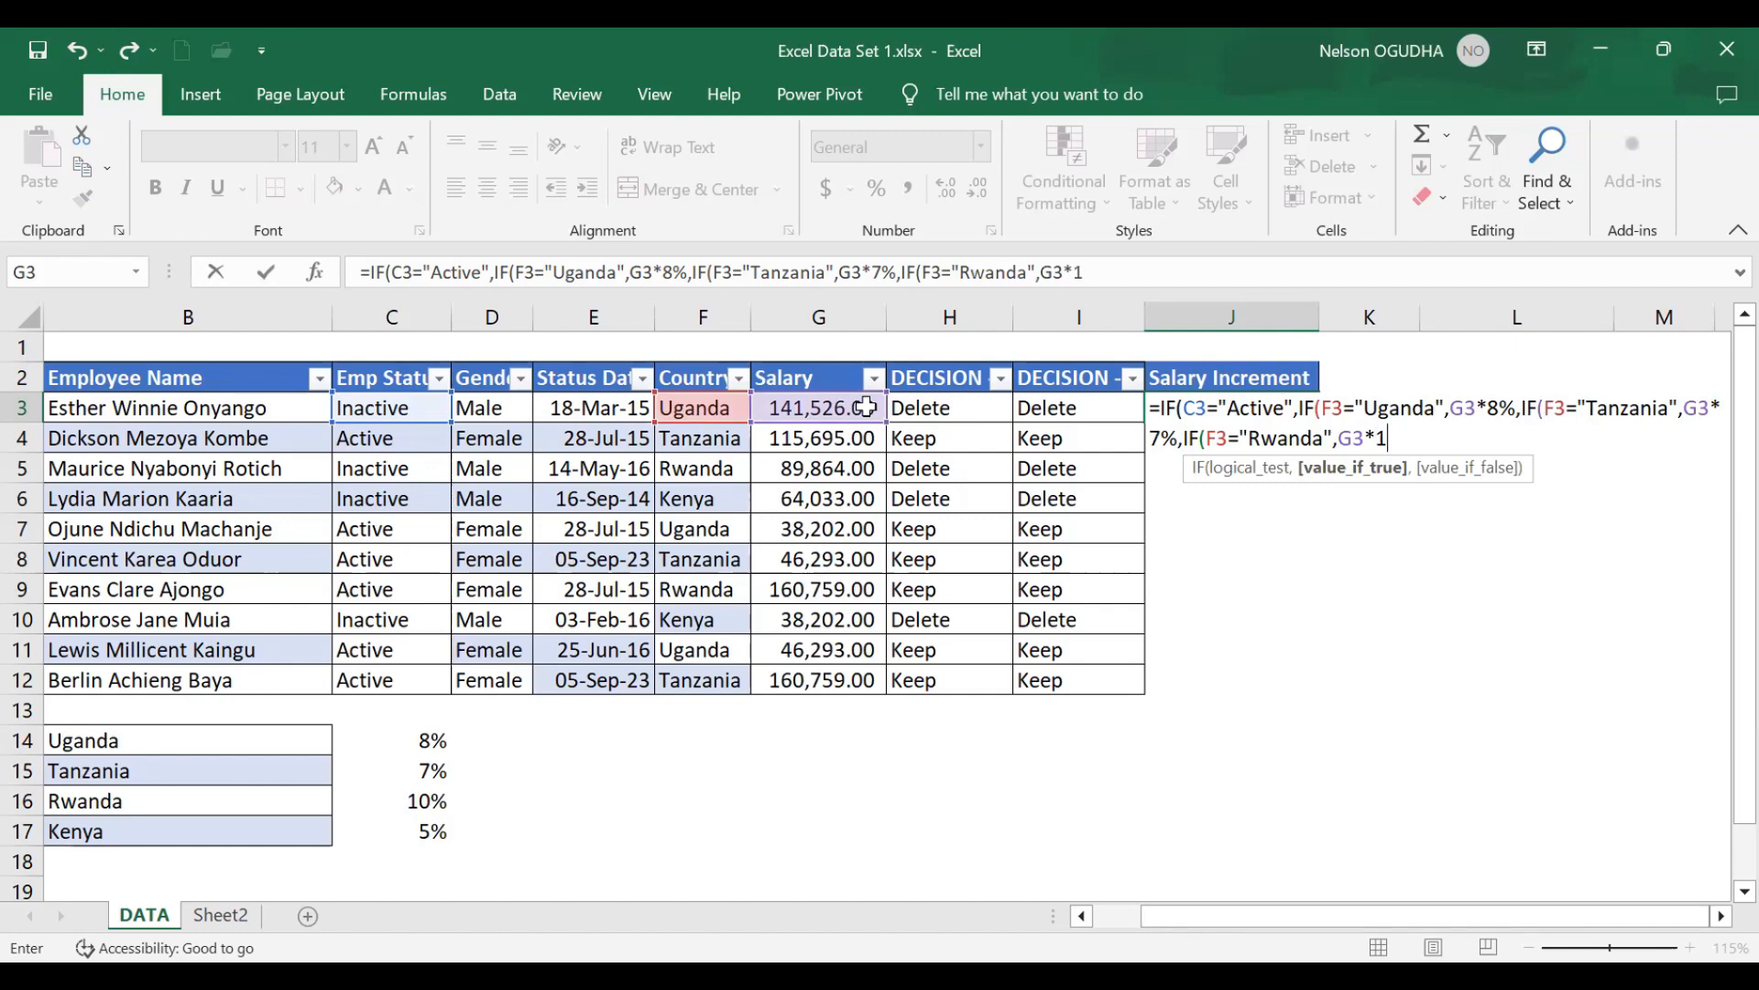
text(0%,)
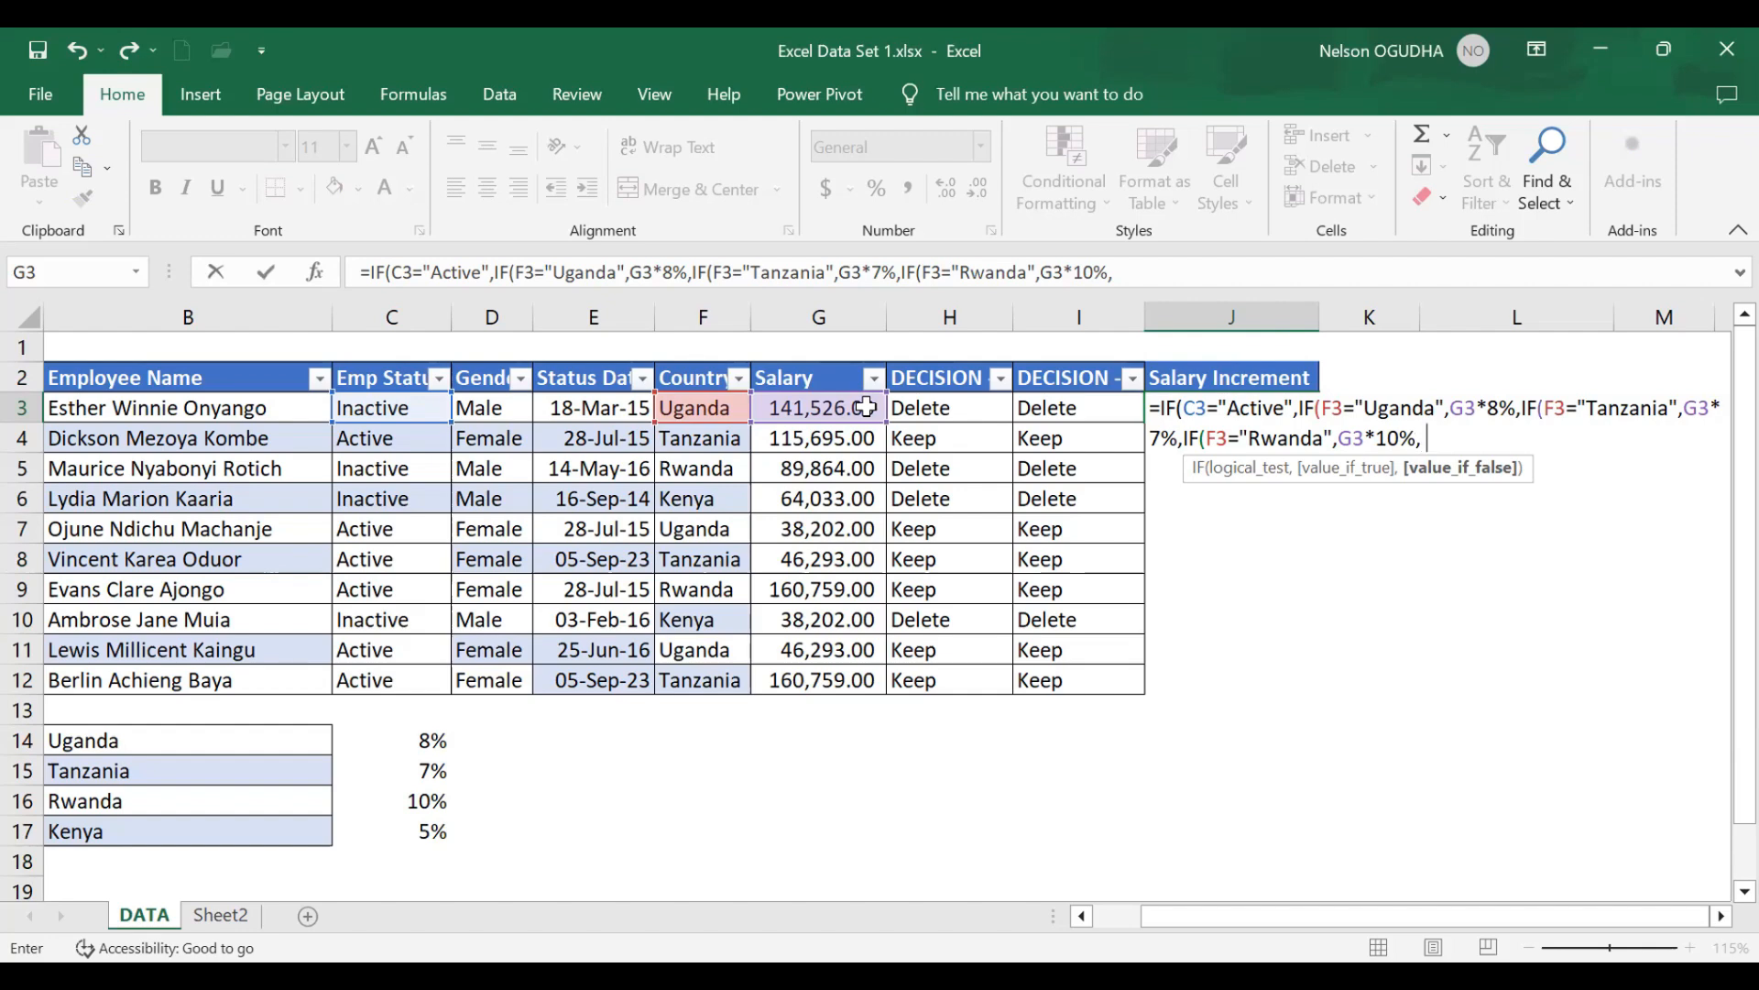
- Add the last nested IF to the formula, returning G3*5% when F3 equals "Kenya"
key(BackSpace)
text(IF()
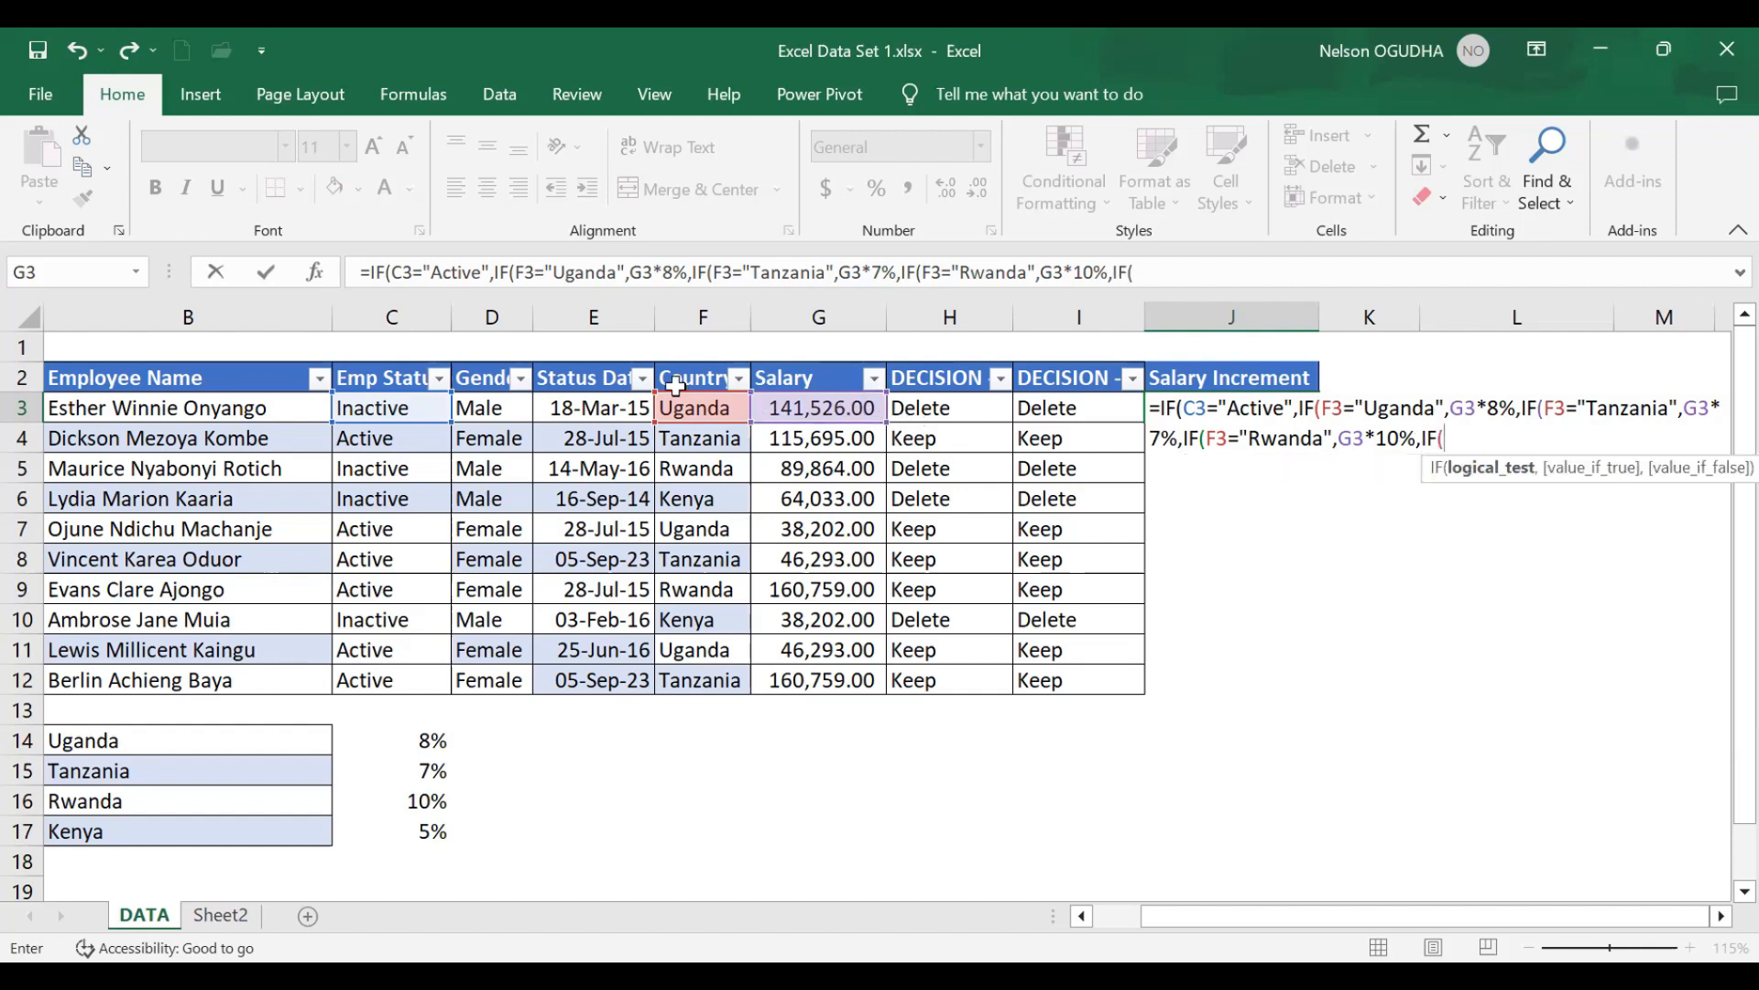
click(703, 407)
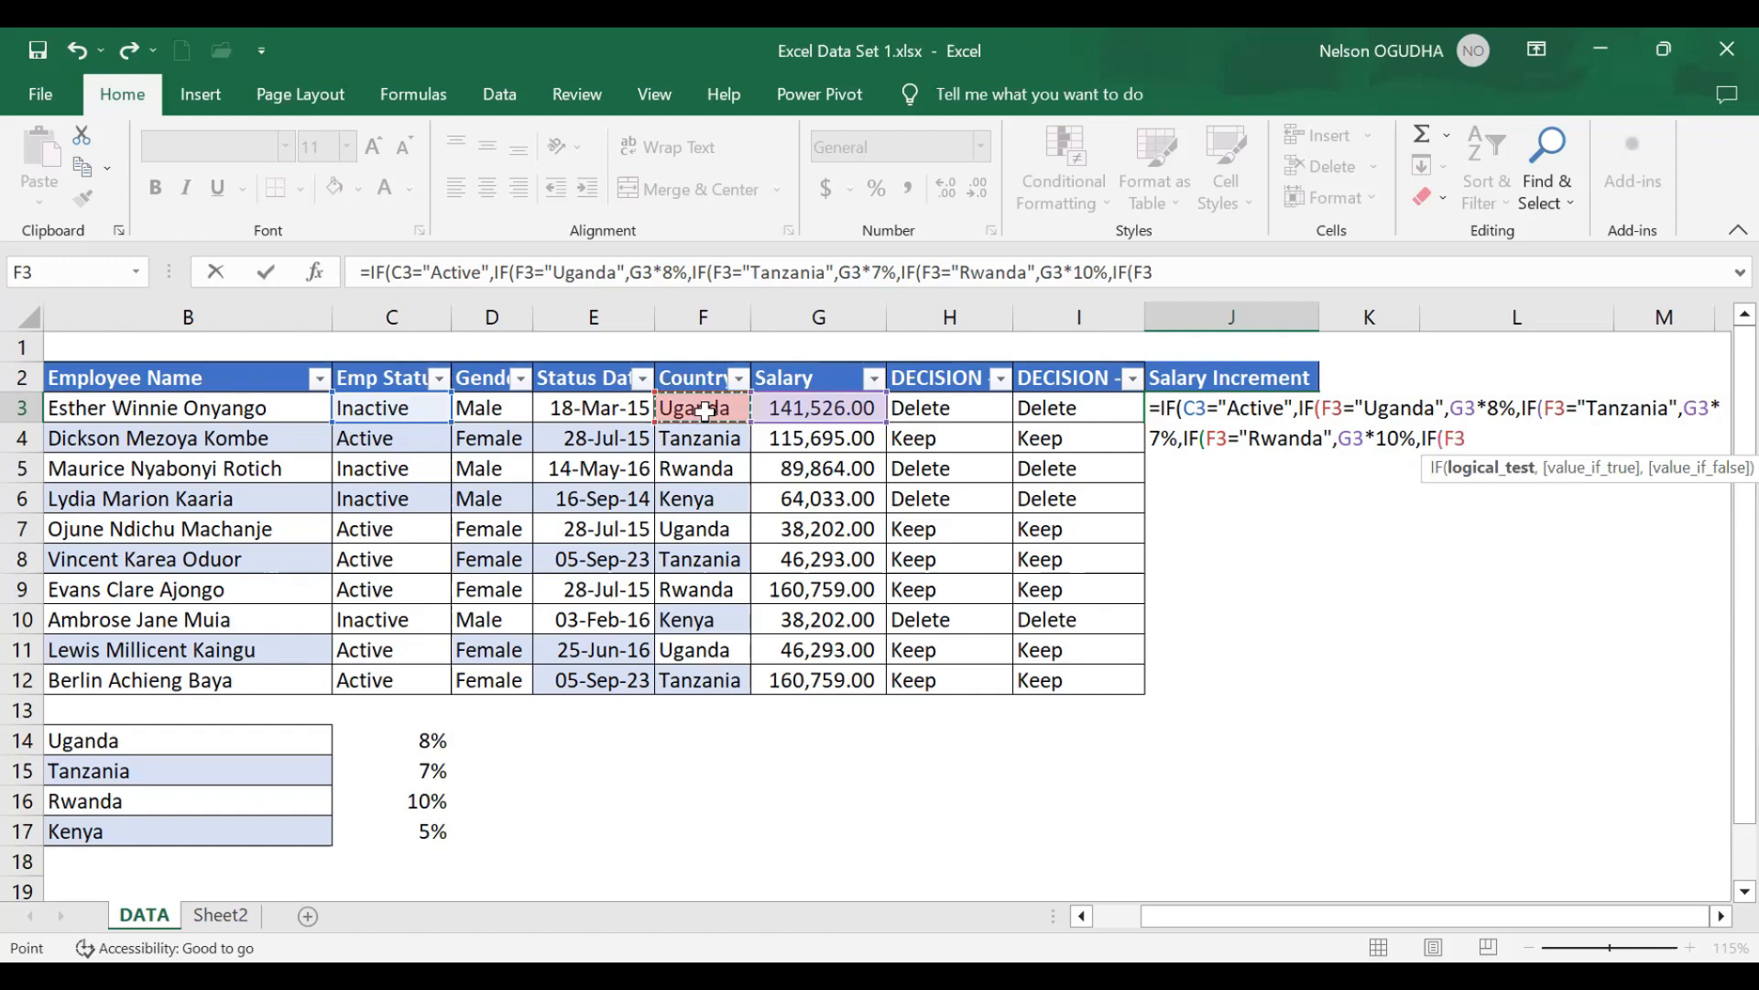
text(="Kenya)
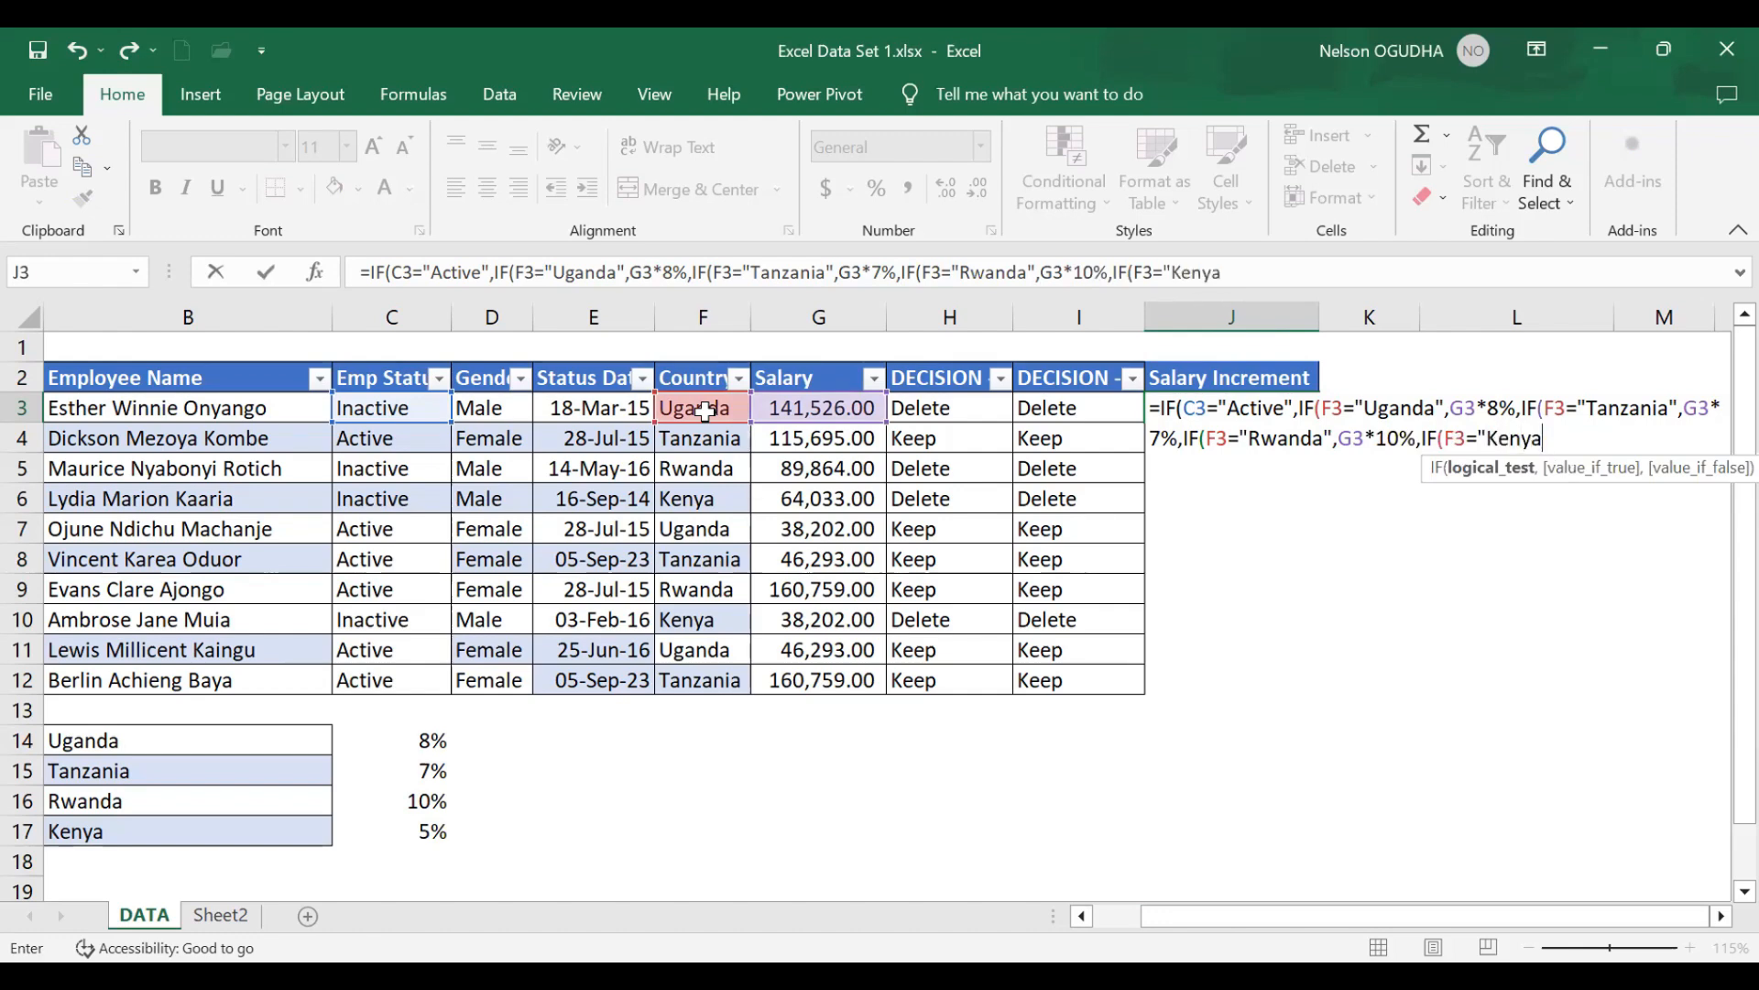
text(",)
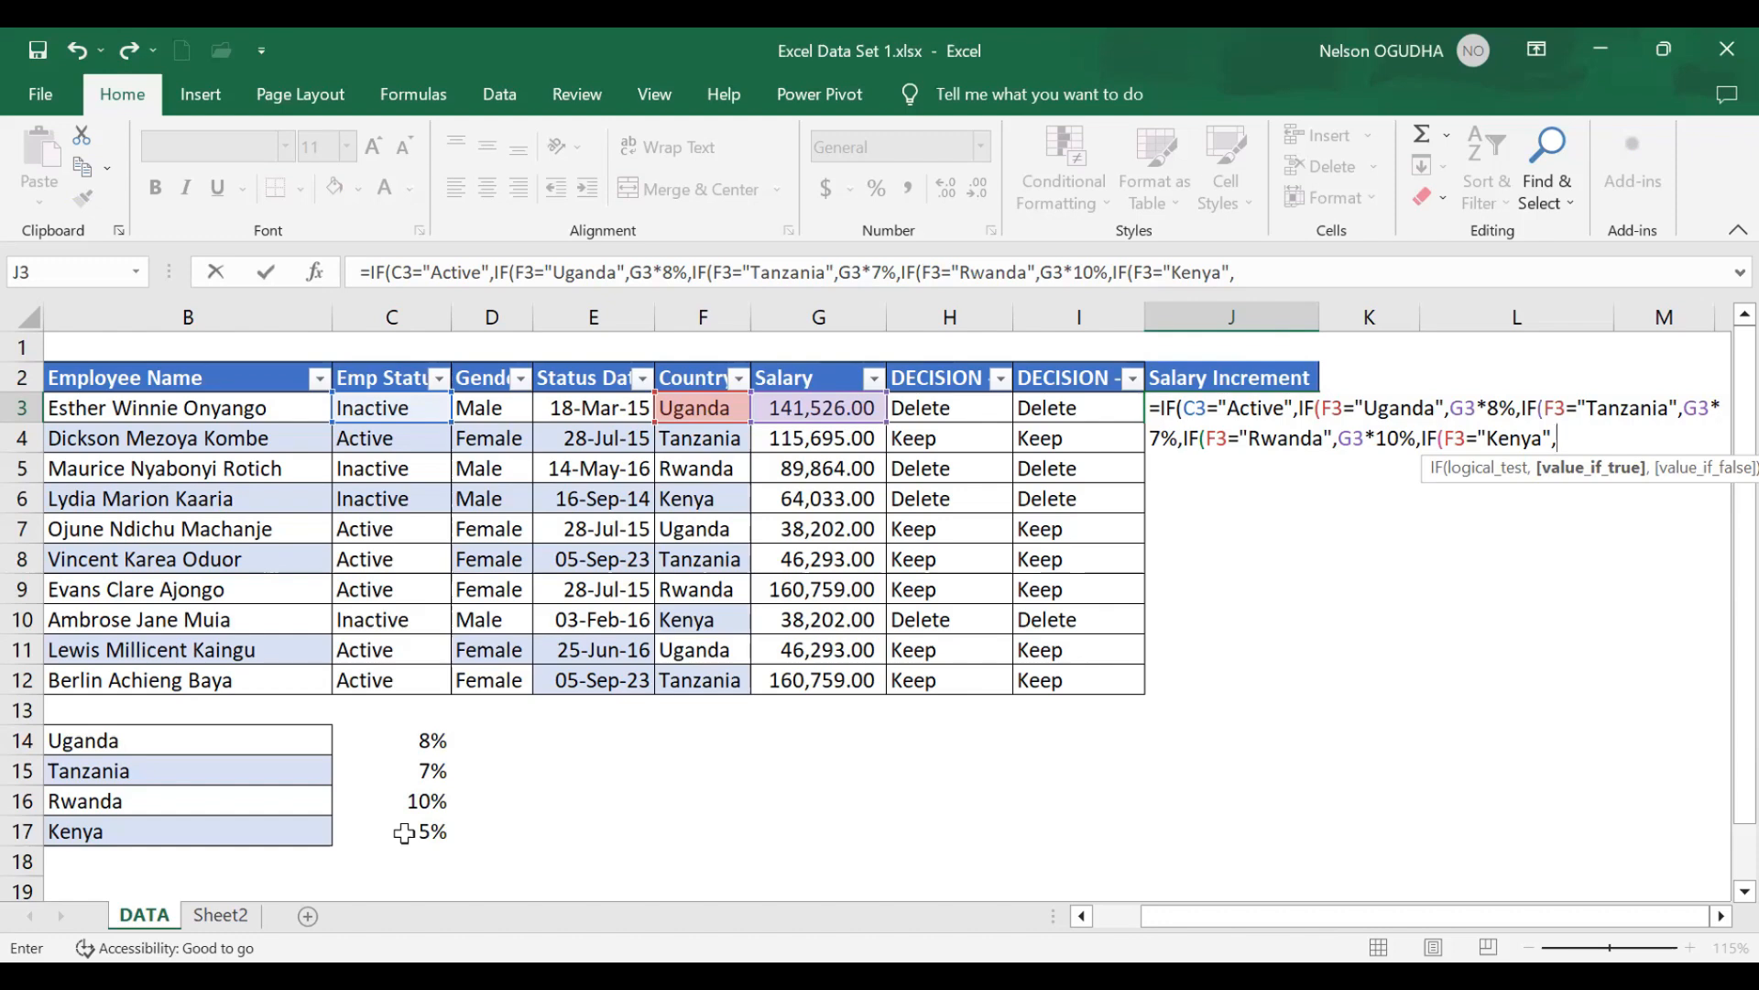
click(814, 409)
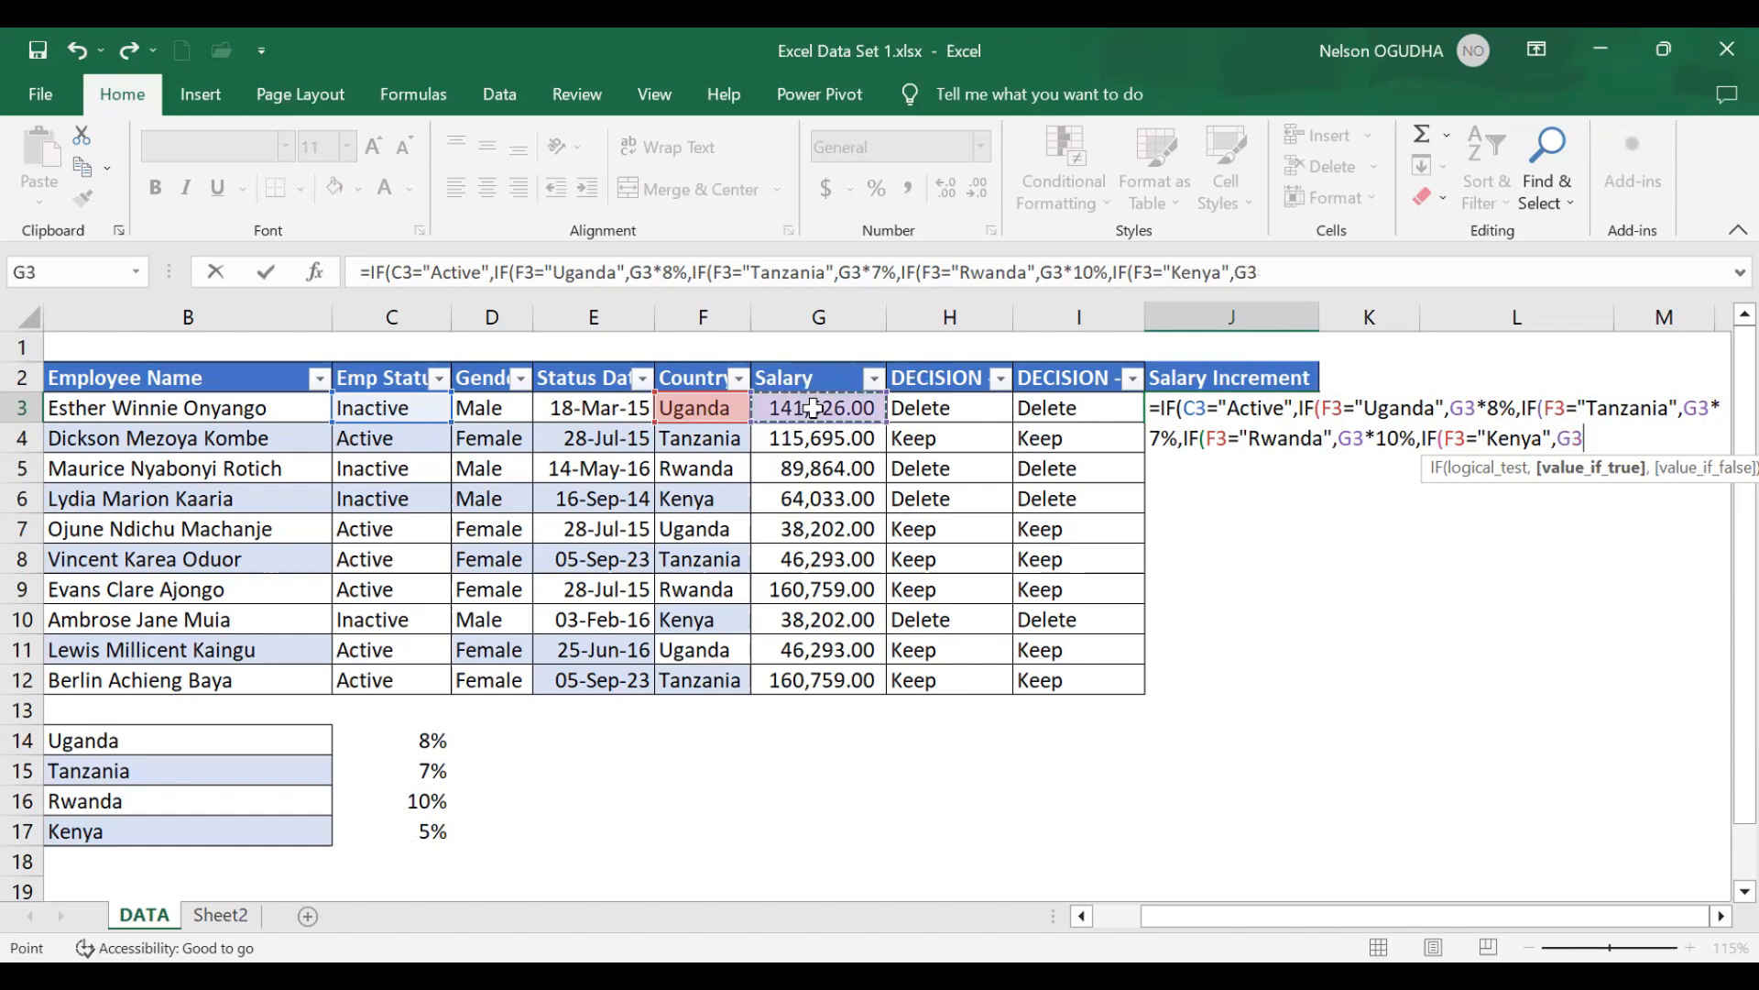
text(*5%))
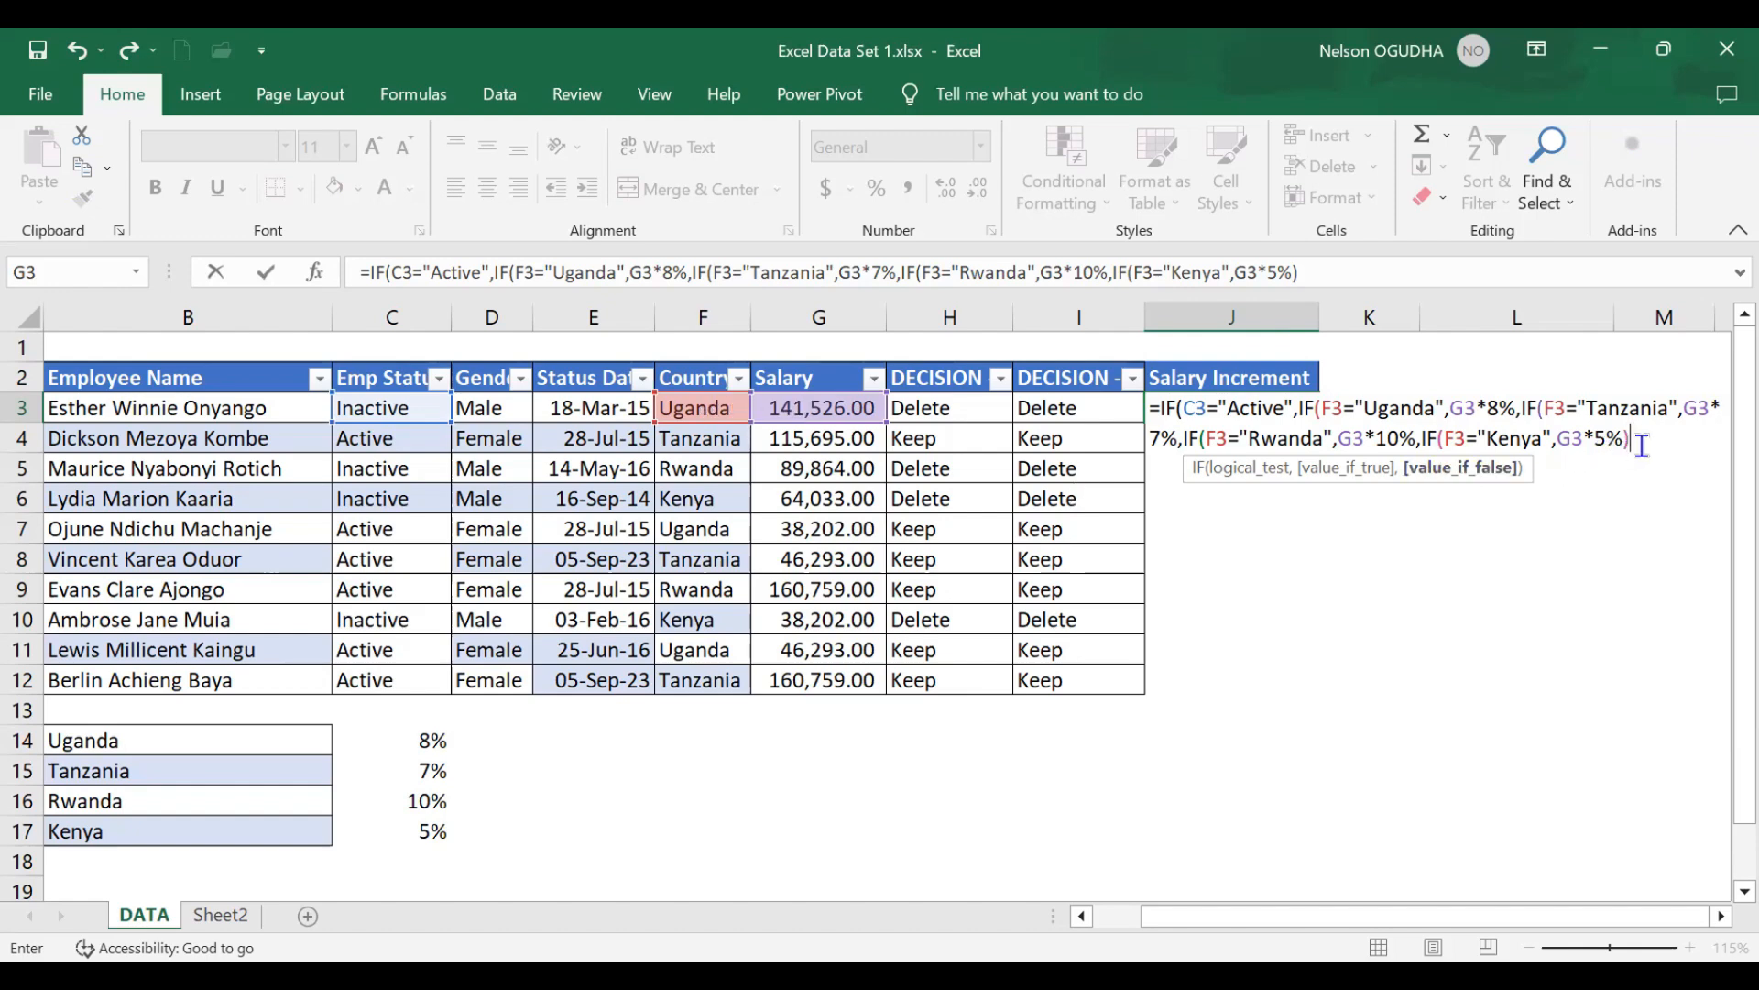
- Give the Kenya IF an empty text "" as its value if false, close all five IFs and enter the formula
key(BackSpace)
text(,)
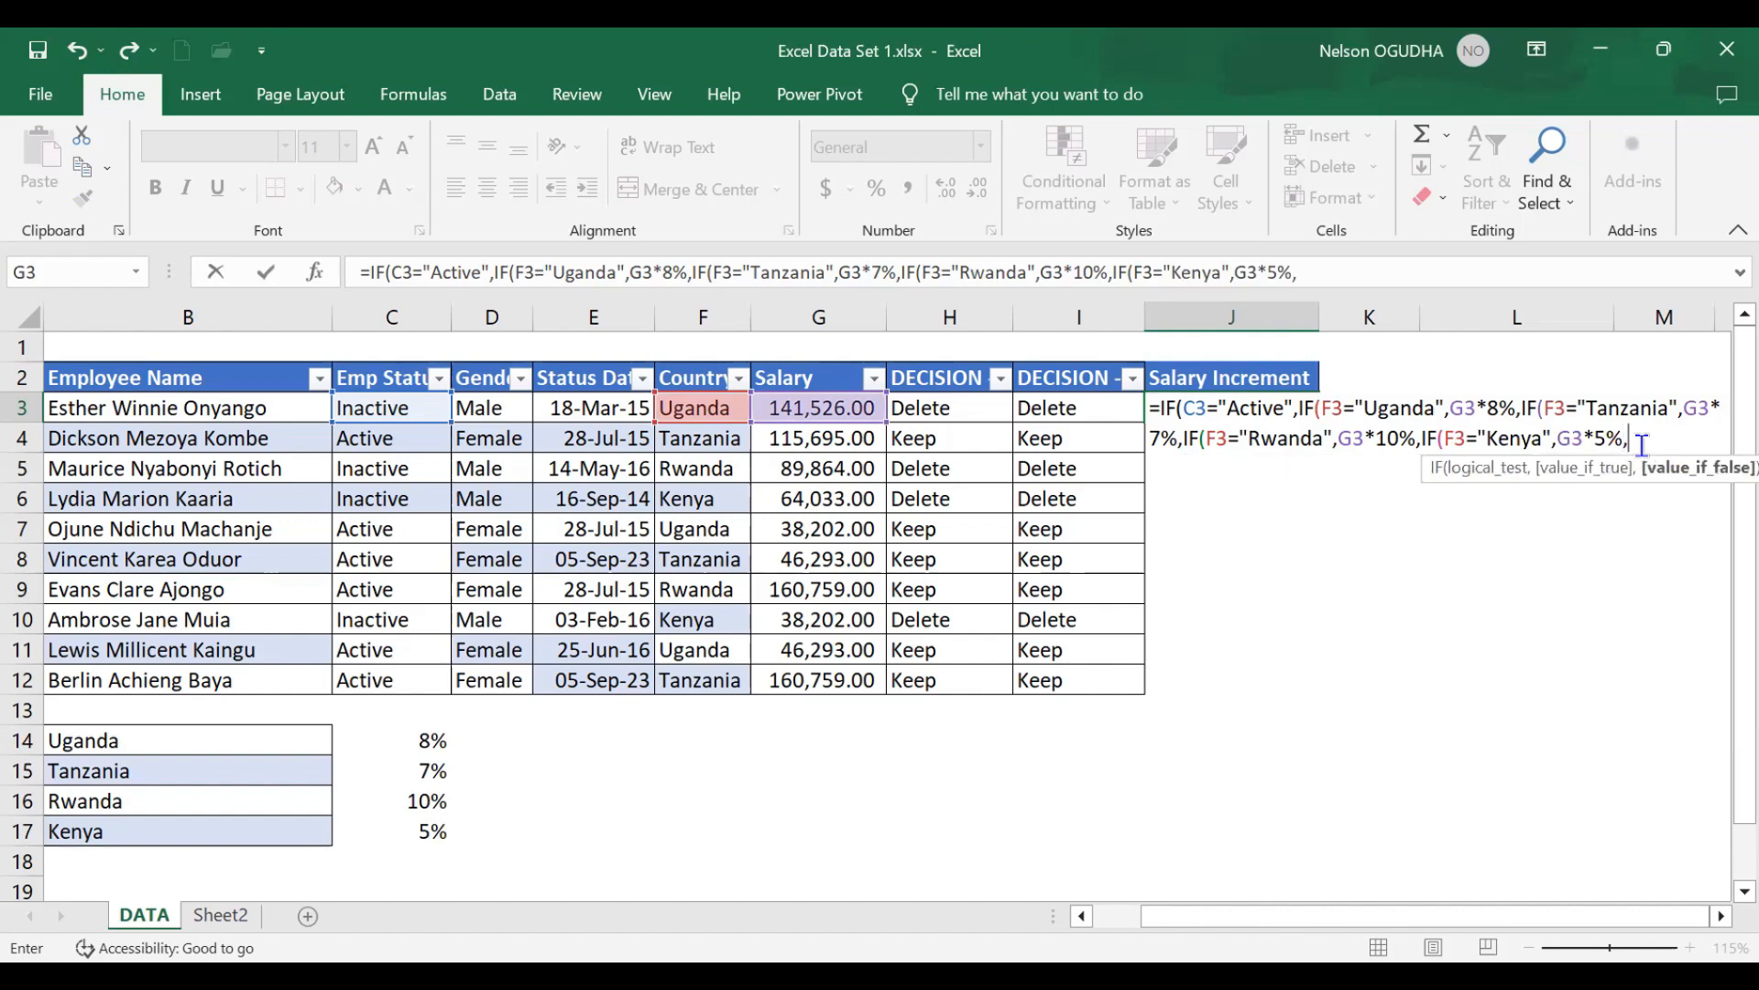
text("")
click(1653, 436)
text()))))
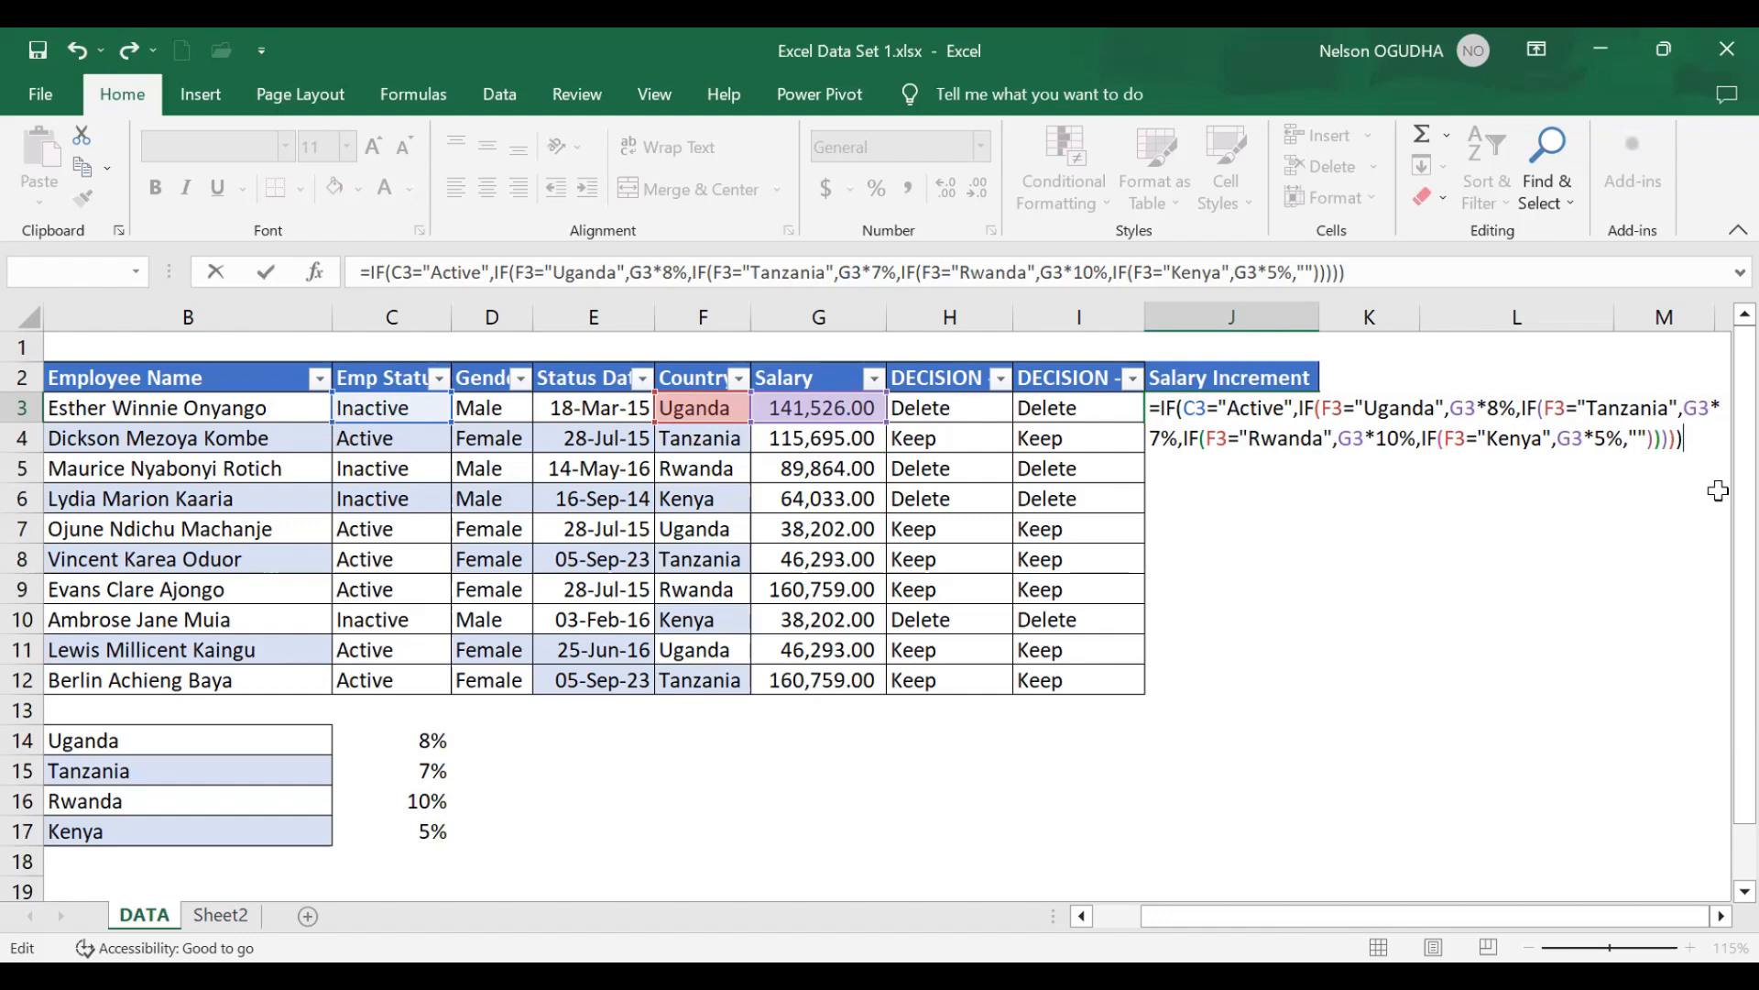
key(Return)
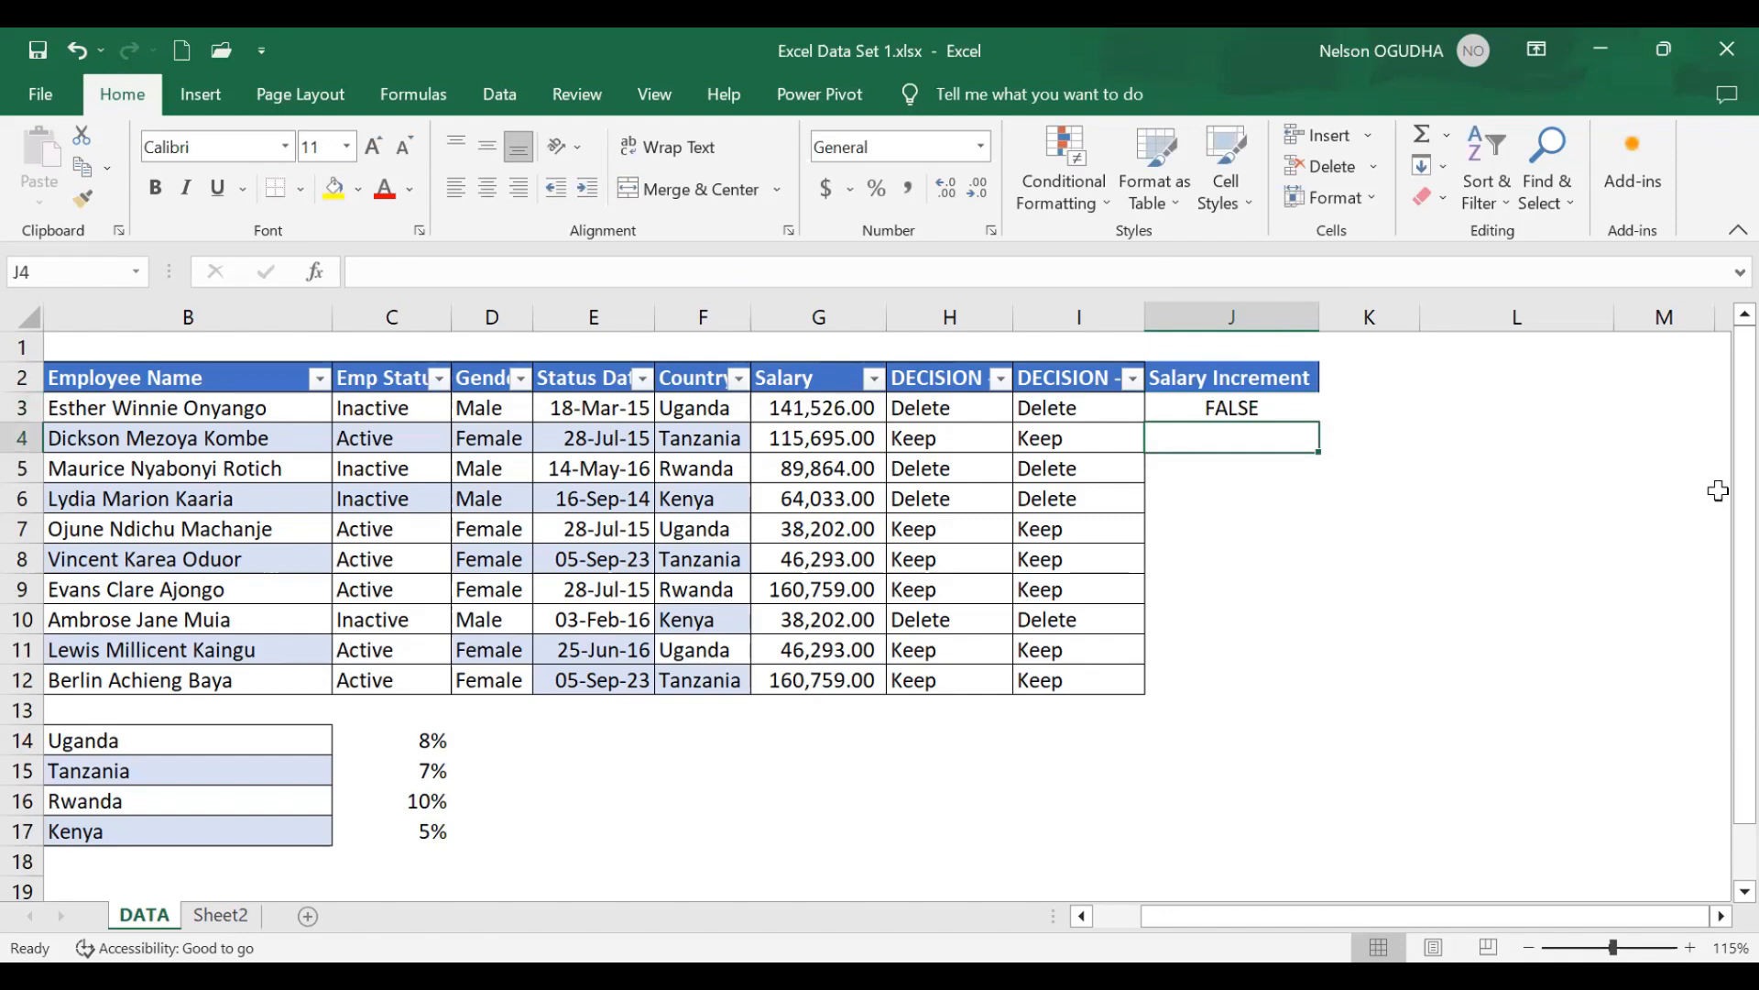
- Fill the Salary Increment formula from J3 down to J12
click(412, 407)
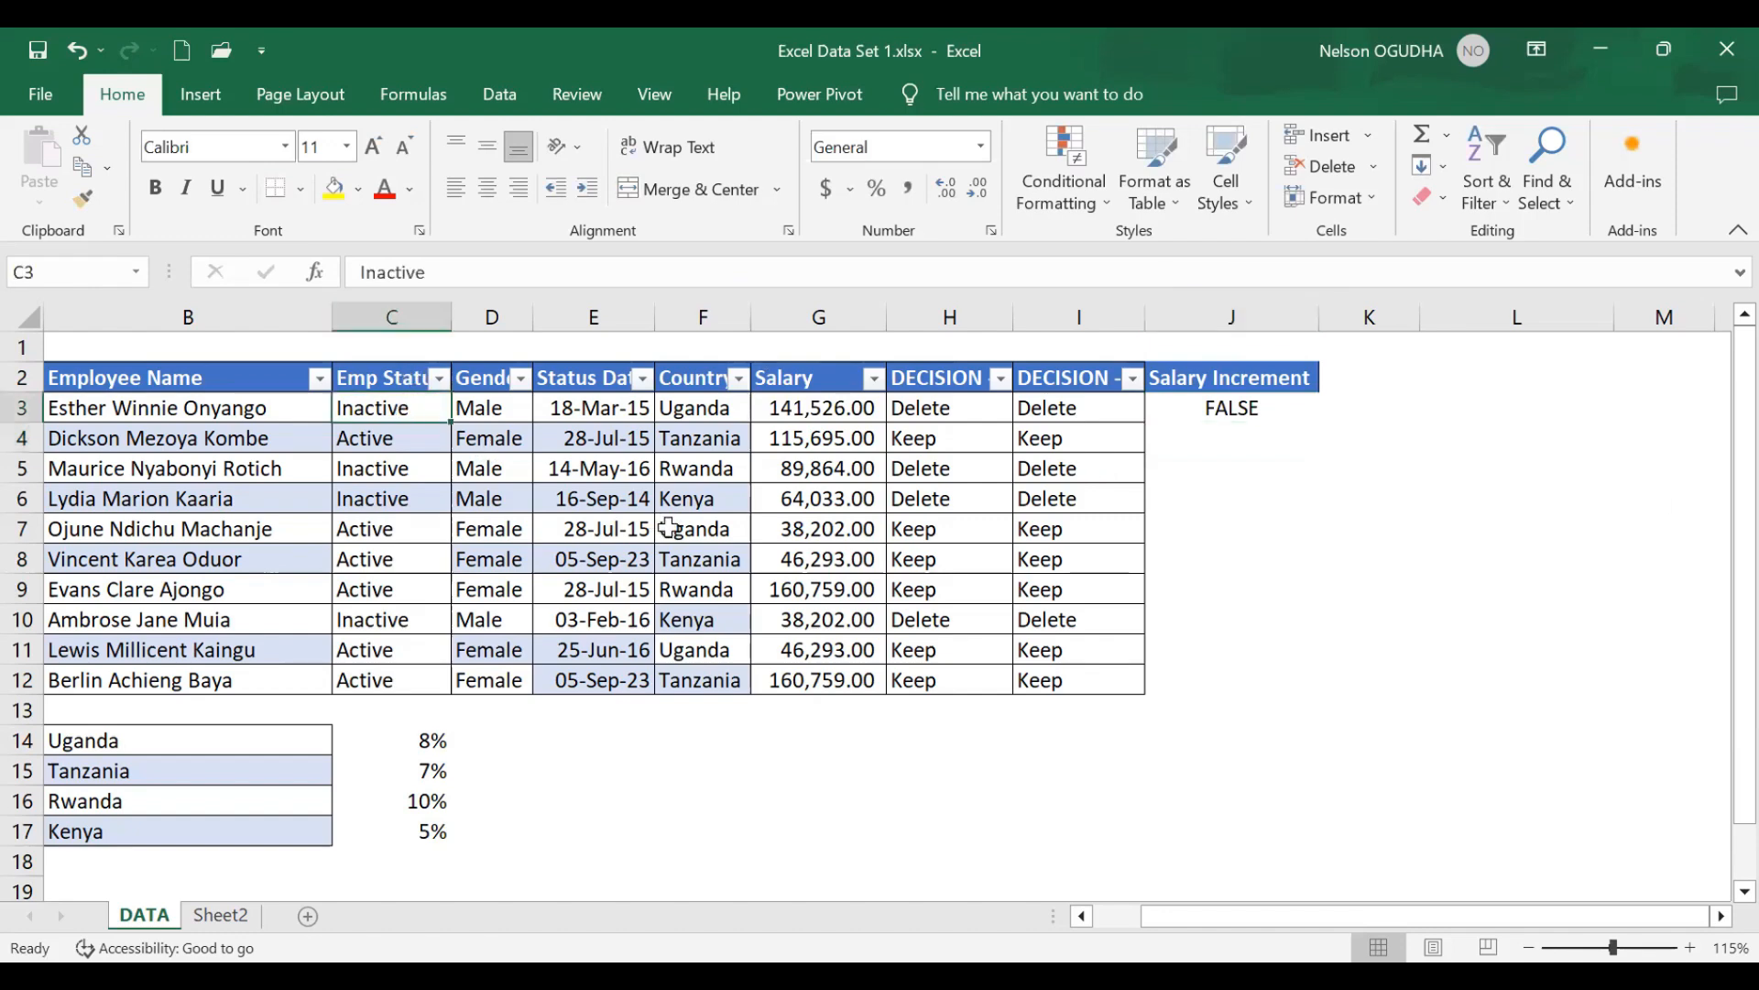
click(1244, 414)
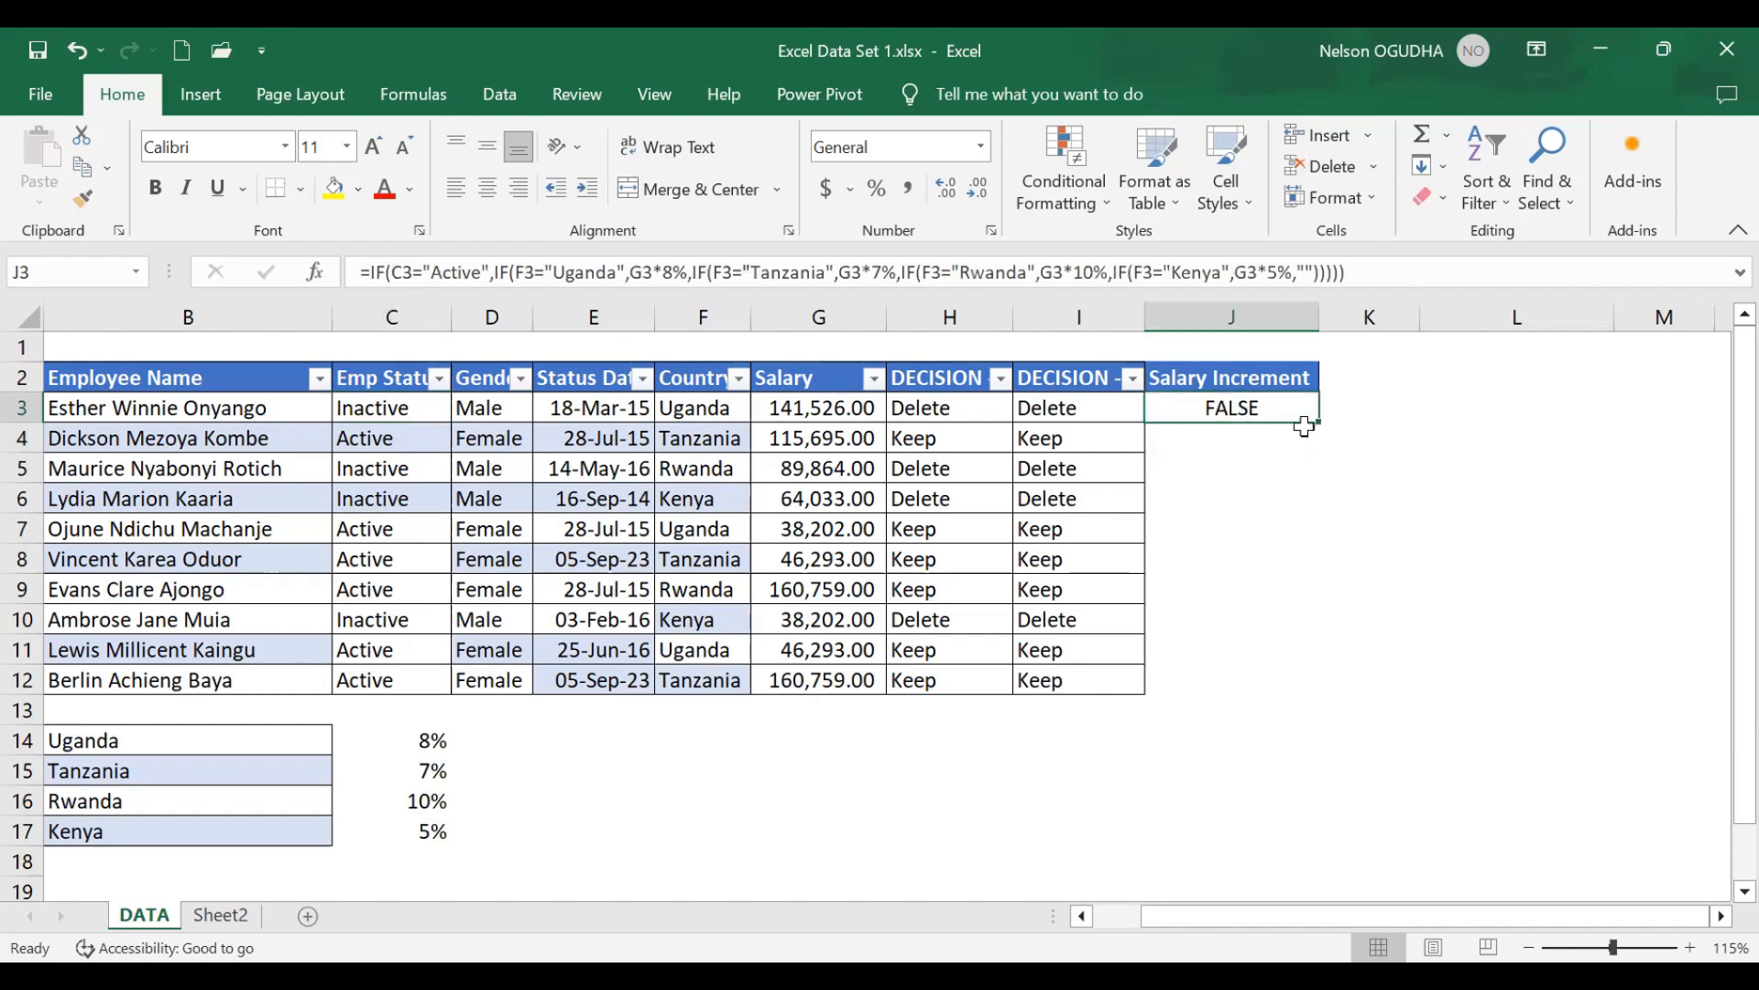
drag(1320, 424, 1280, 697)
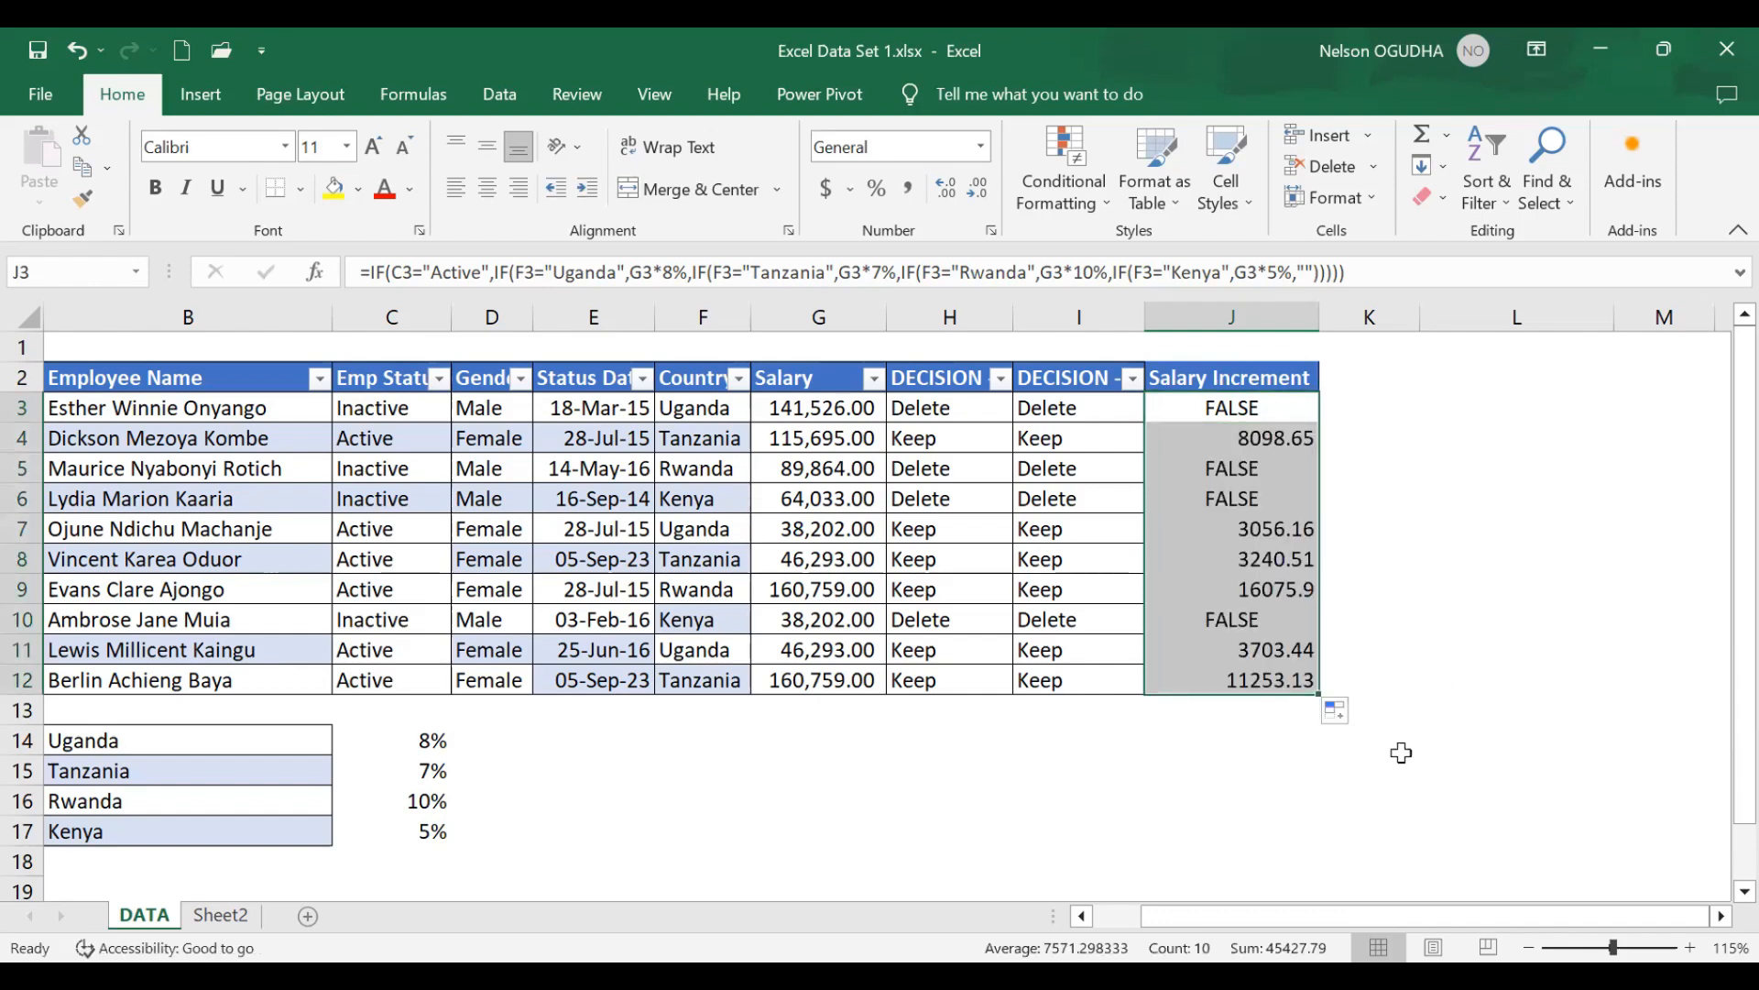